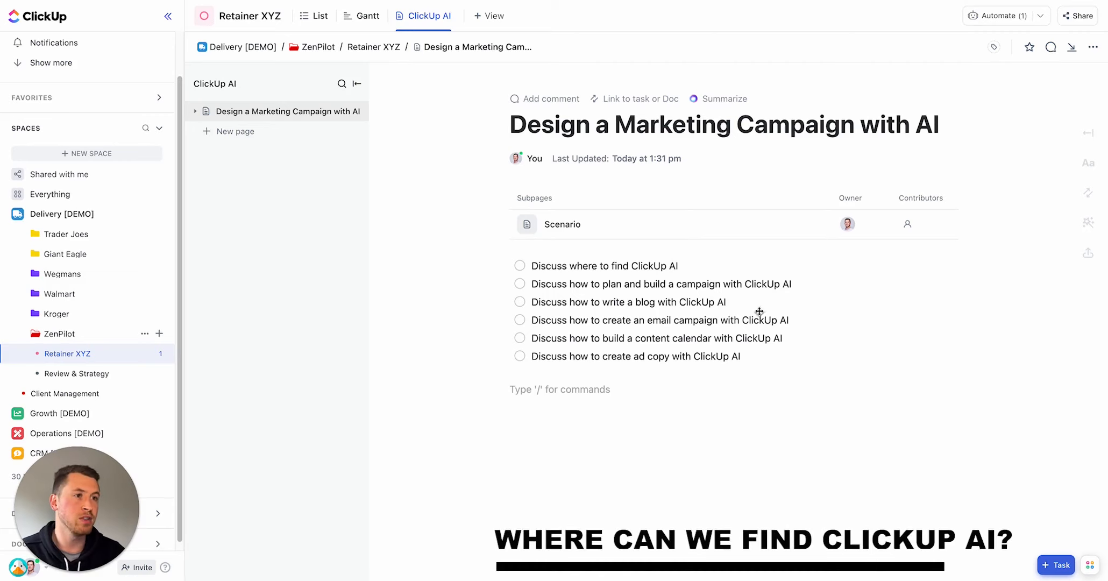
Step: Open the task named Task from the list view and place the cursor in its description
{"action": "left_click", "coordinate": [325, 18]}
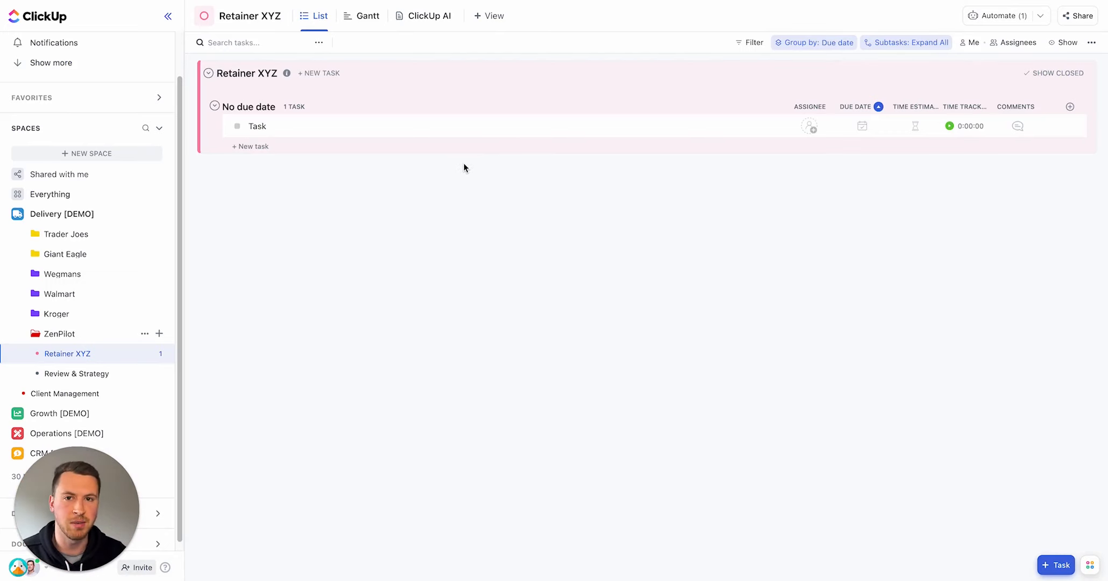
{"action": "left_click", "coordinate": [262, 127]}
{"action": "left_click", "coordinate": [169, 193]}
{"action": "left_click", "coordinate": [163, 189]}
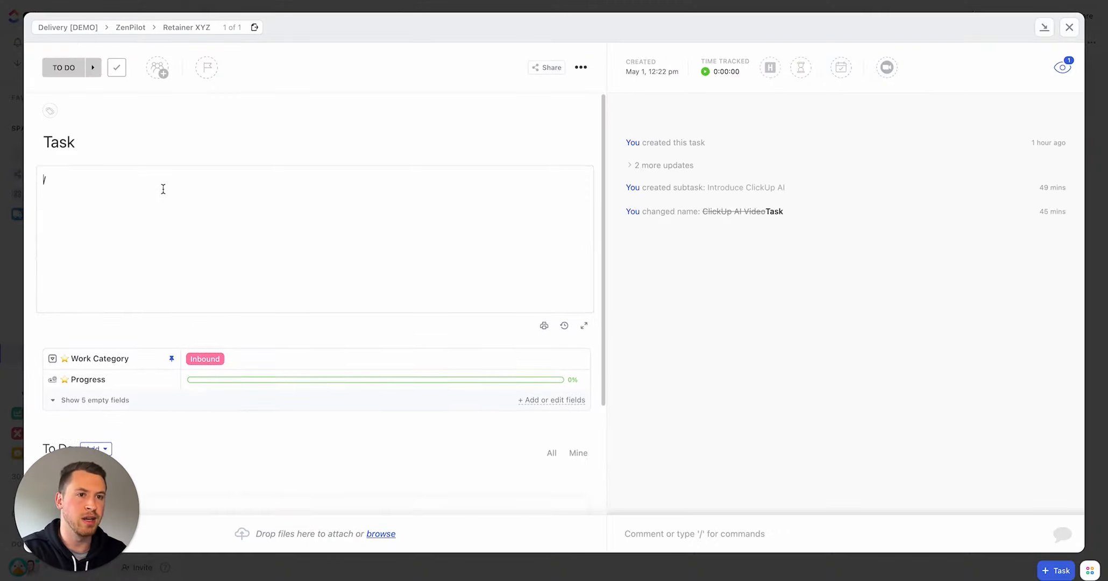
Step: Clear the description and open its AI Tools list, expanding it to show all available tools
{"action": "key", "text": "BackSpace"}
{"action": "left_click", "coordinate": [724, 319]}
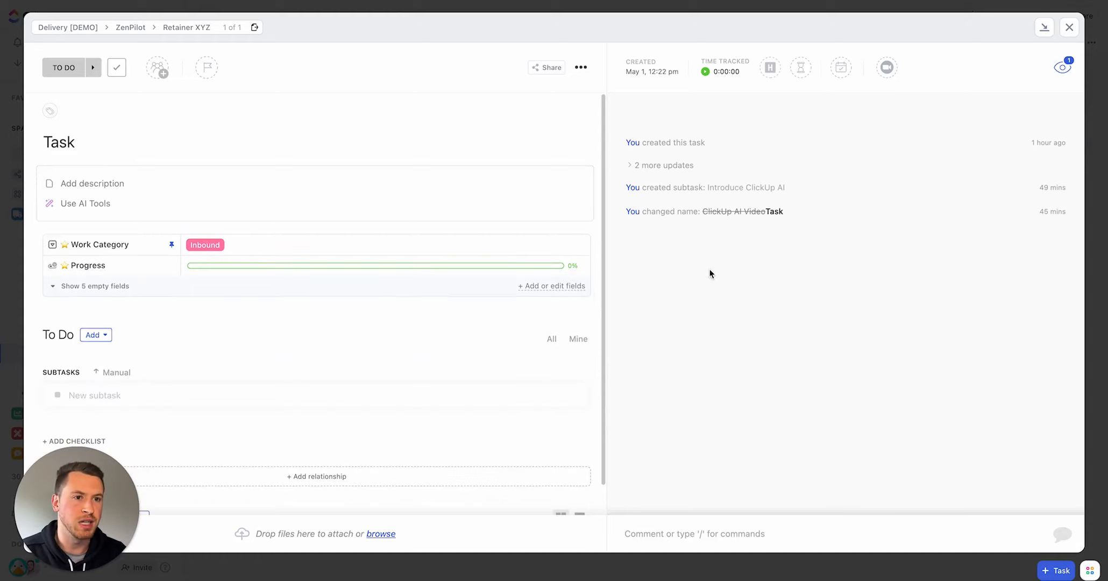
{"action": "left_click", "coordinate": [96, 208]}
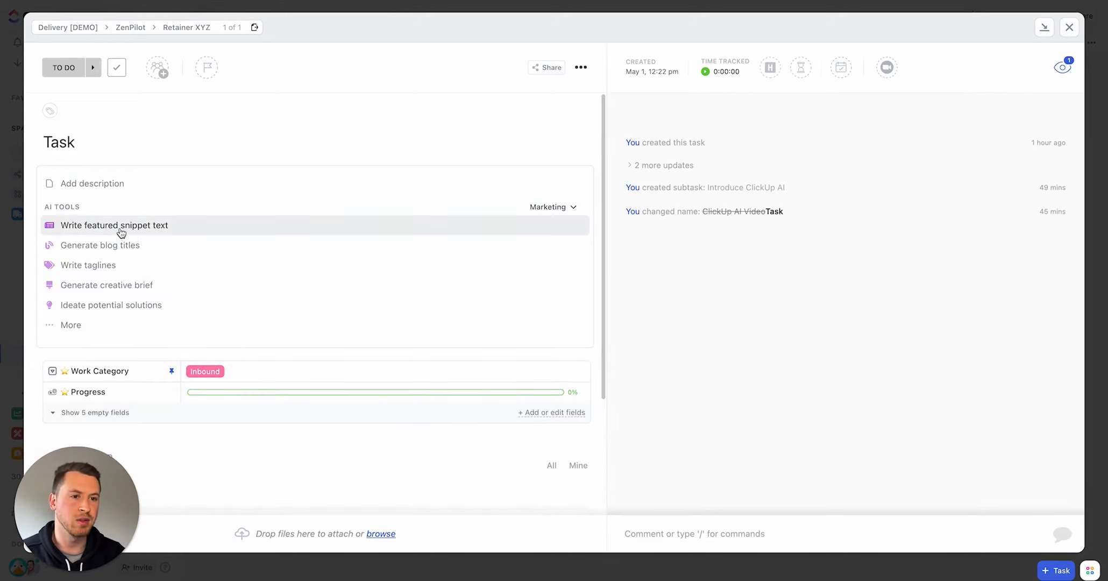
{"action": "left_click", "coordinate": [86, 326]}
{"action": "scroll", "coordinate": [97, 222], "scroll_direction": "down", "scroll_amount": 5}
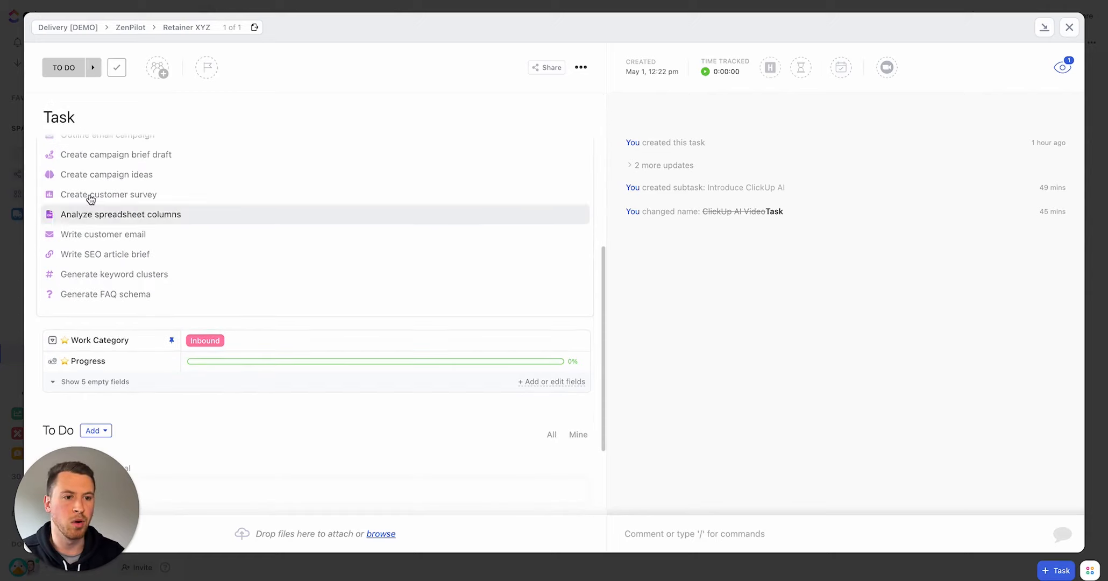
{"action": "scroll", "coordinate": [119, 306], "scroll_direction": "up", "scroll_amount": 5}
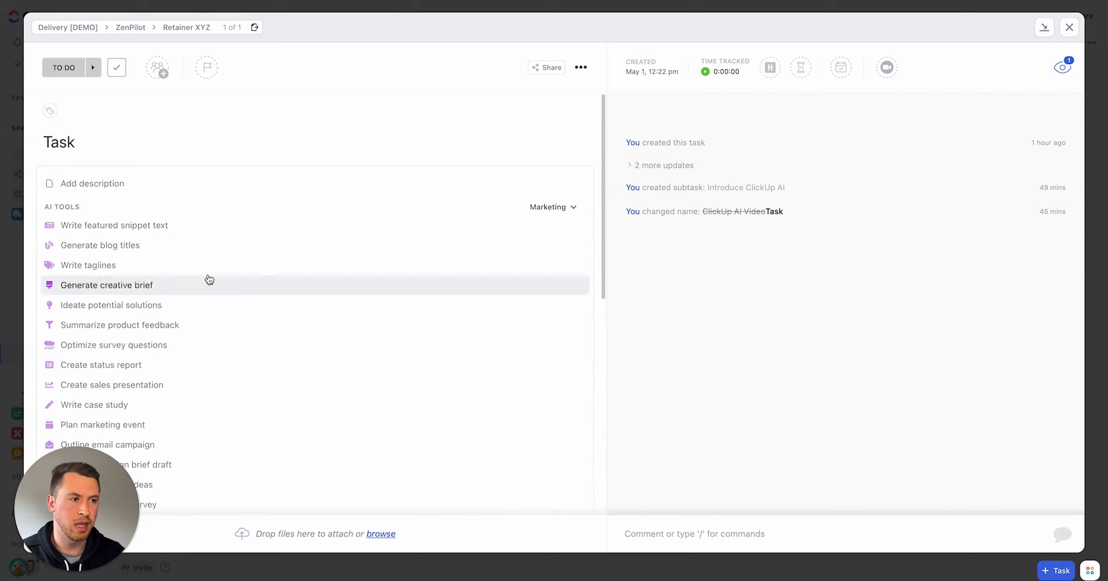
Step: Switch the AI Tools department to Social
{"action": "left_click", "coordinate": [551, 208]}
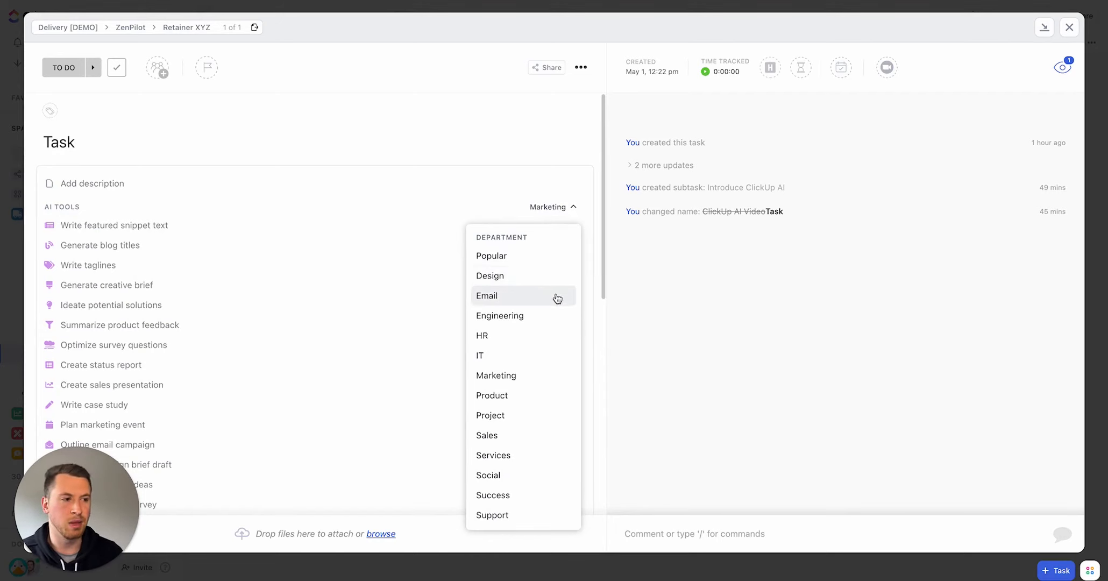
{"action": "left_click", "coordinate": [511, 474]}
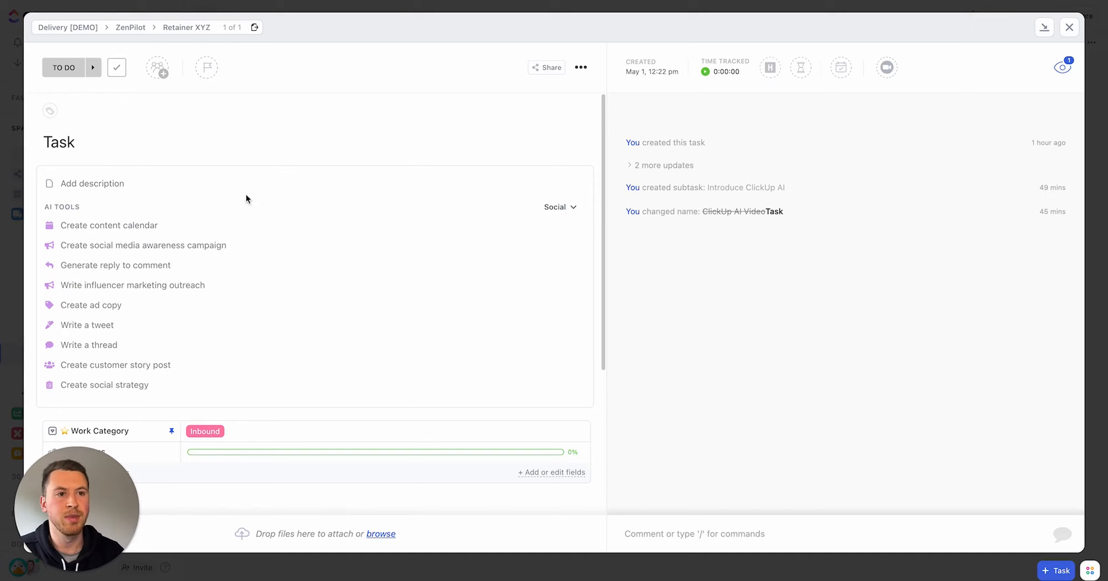
Step: Start the task description and use the /ai command to open AI Tools, then close the list
{"action": "left_click", "coordinate": [236, 184]}
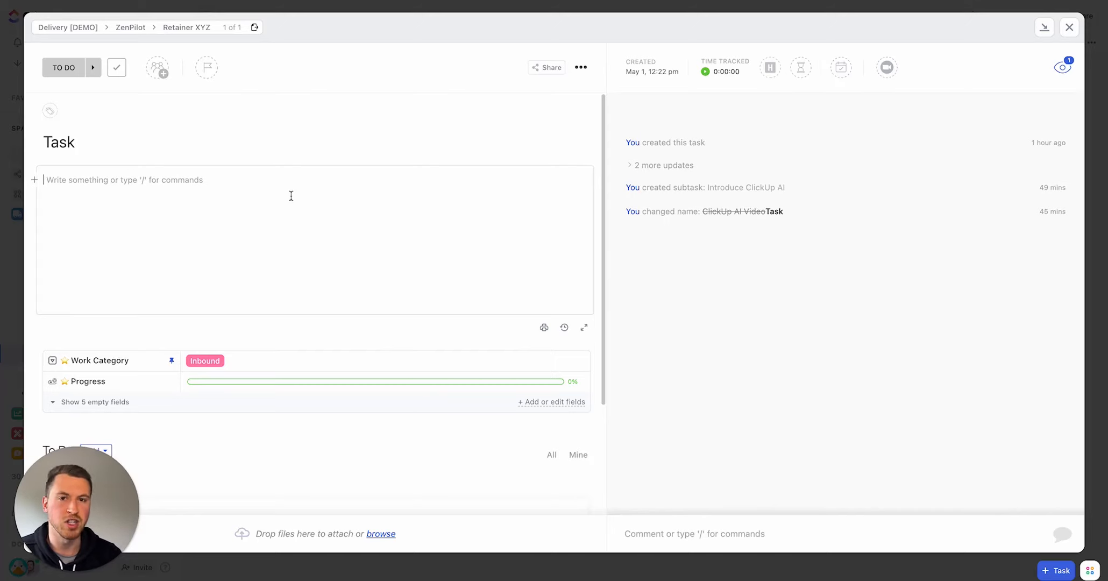
{"action": "type", "text": "/ ai"}
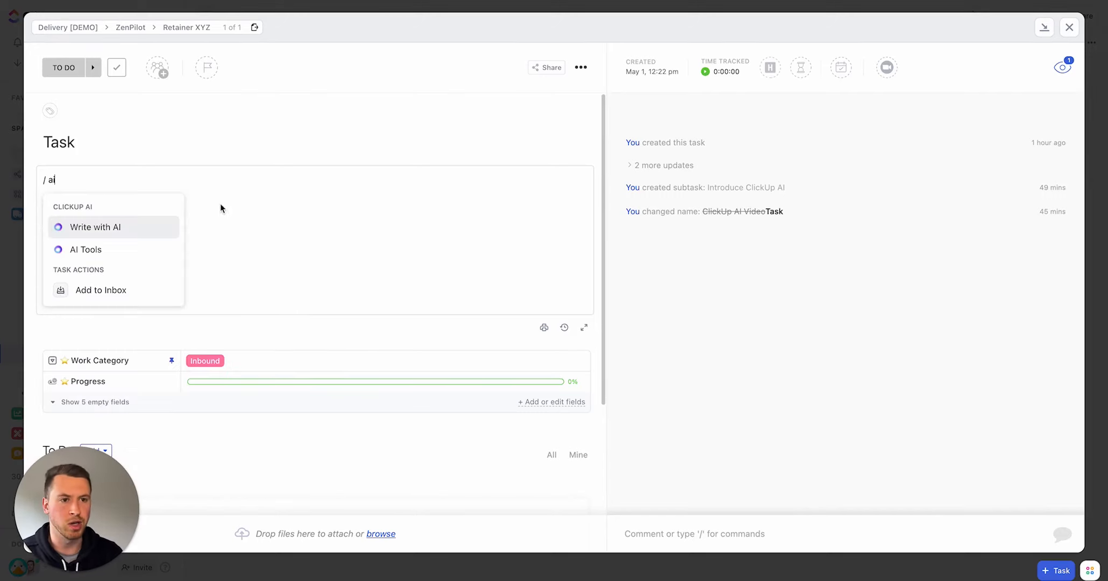
{"action": "left_click", "coordinate": [108, 251]}
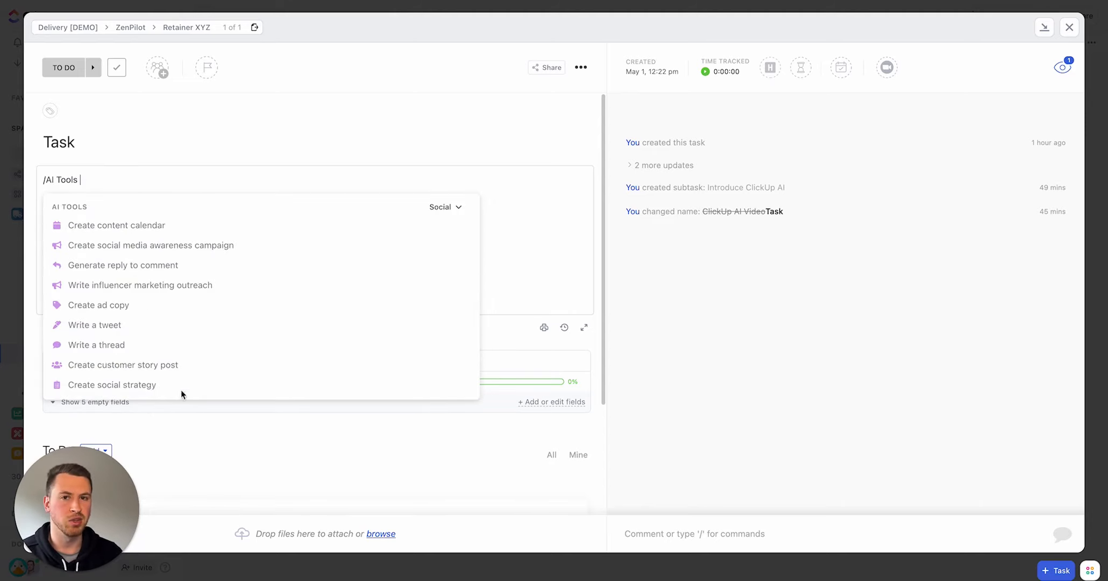
{"action": "left_click", "coordinate": [594, 278]}
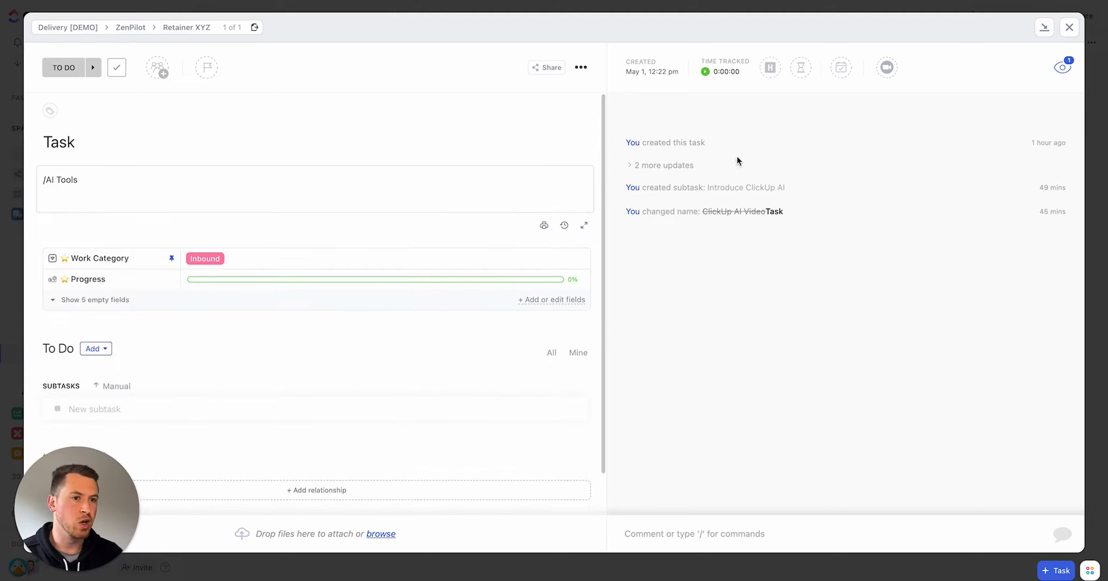
Step: Close the task and open the ClickUp AI doc view
{"action": "left_click", "coordinate": [1069, 27]}
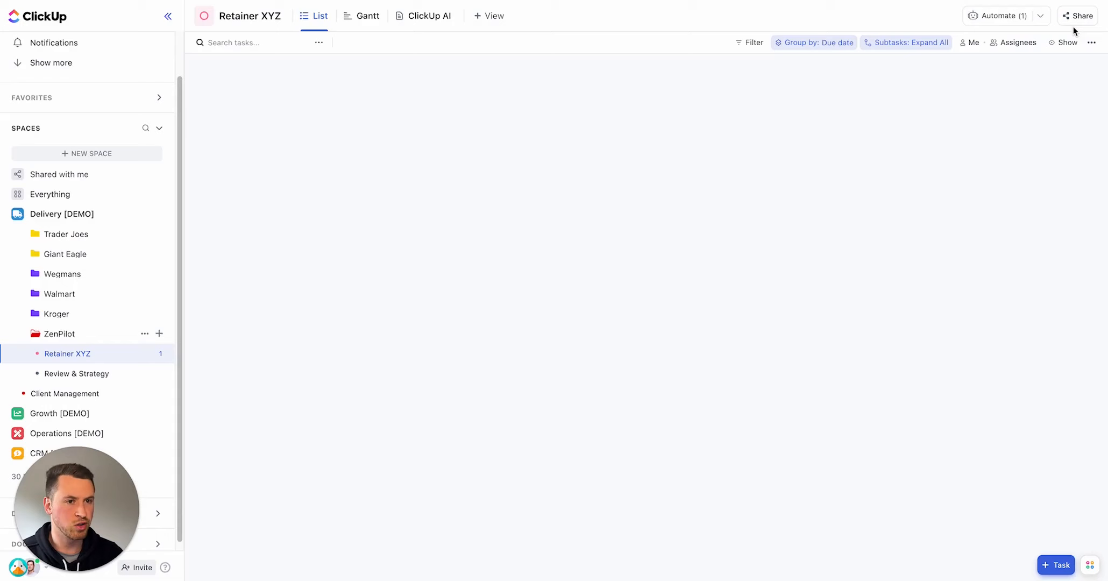
{"action": "left_click", "coordinate": [422, 16]}
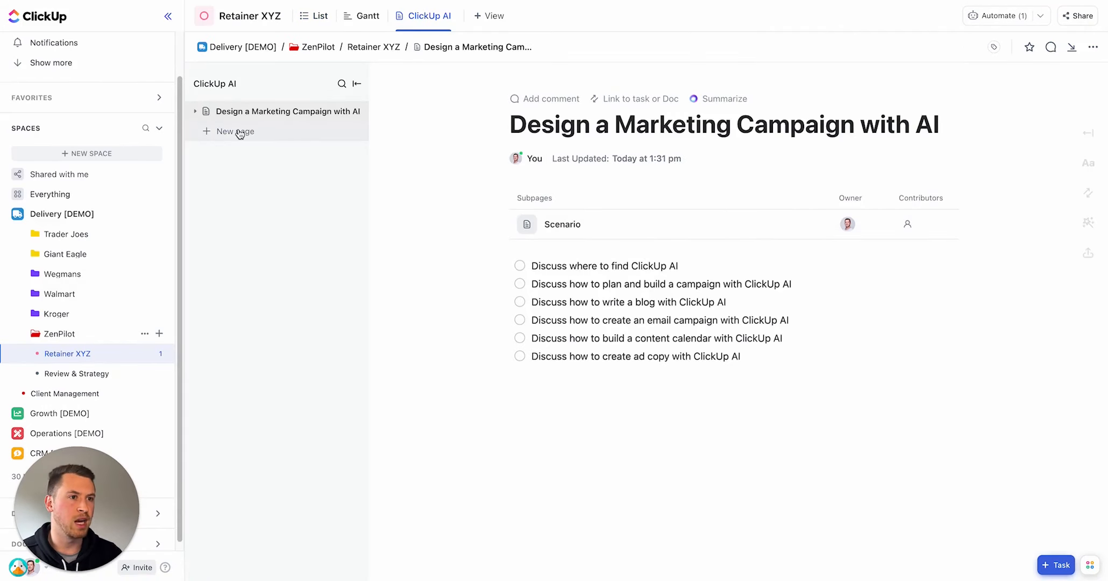
Step: Add a new page to the ClickUp AI doc and start it as a blank page
{"action": "left_click", "coordinate": [246, 130]}
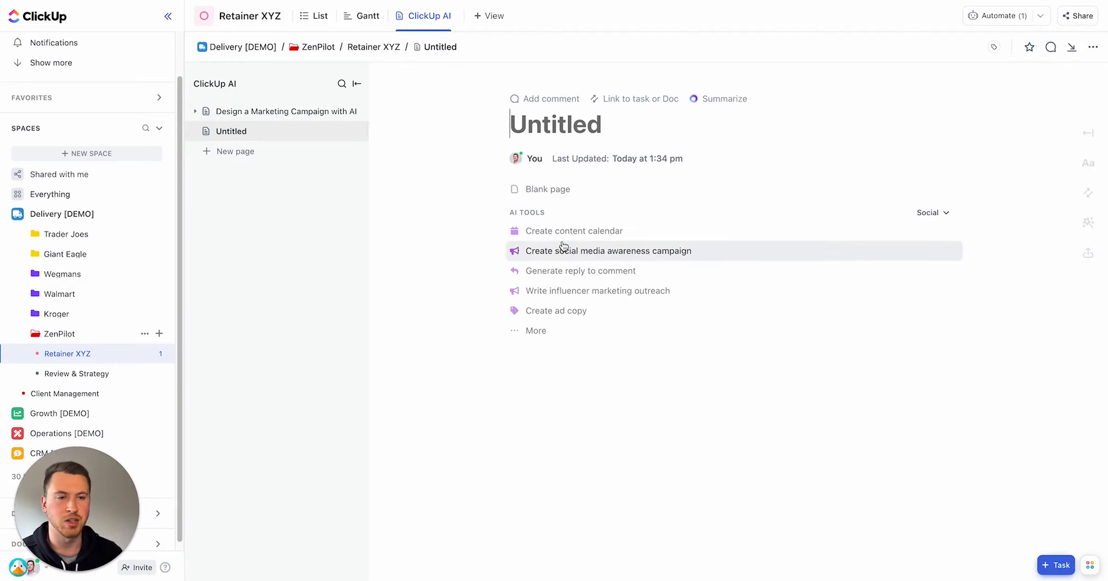
{"action": "left_click", "coordinate": [947, 214]}
{"action": "left_click", "coordinate": [676, 174]}
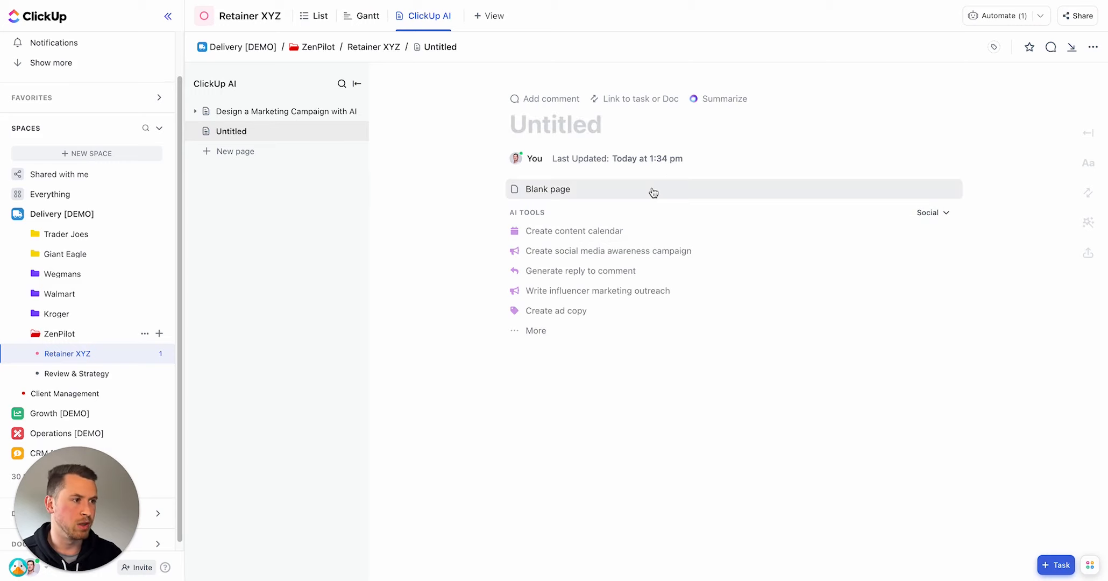
{"action": "left_click", "coordinate": [657, 190]}
Step: Enter the /ai command on the new page to bring up the ClickUp AI options
{"action": "type", "text": "/a"}
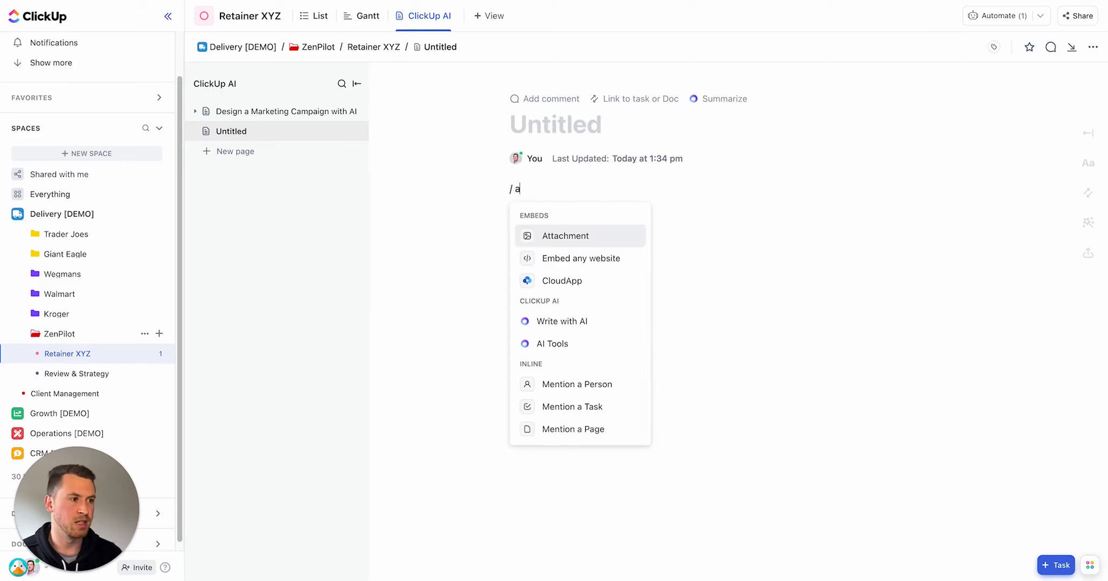
{"action": "type", "text": "i"}
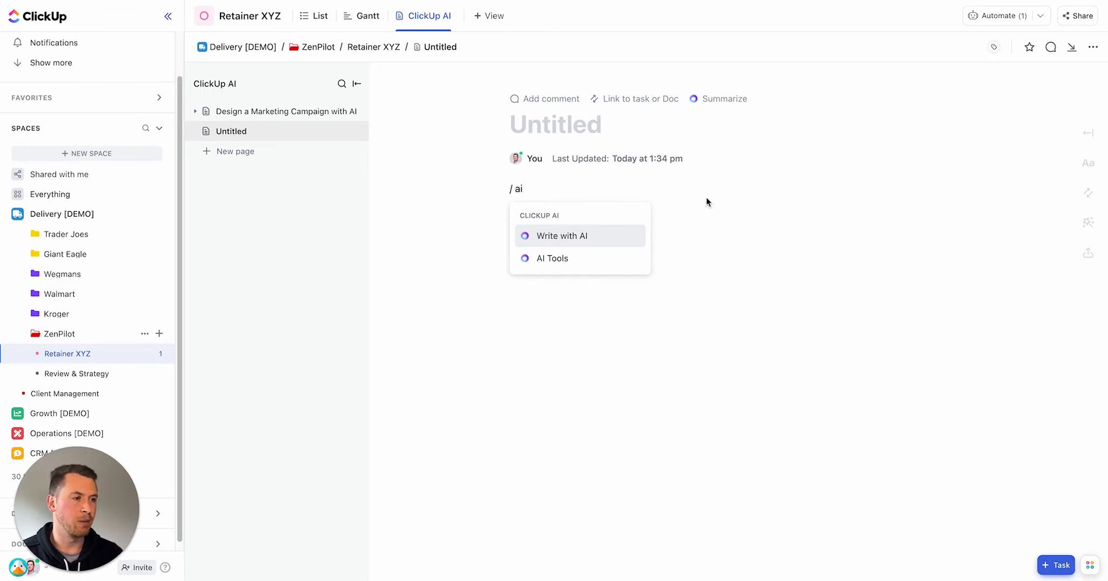
{"action": "left_click", "coordinate": [609, 326]}
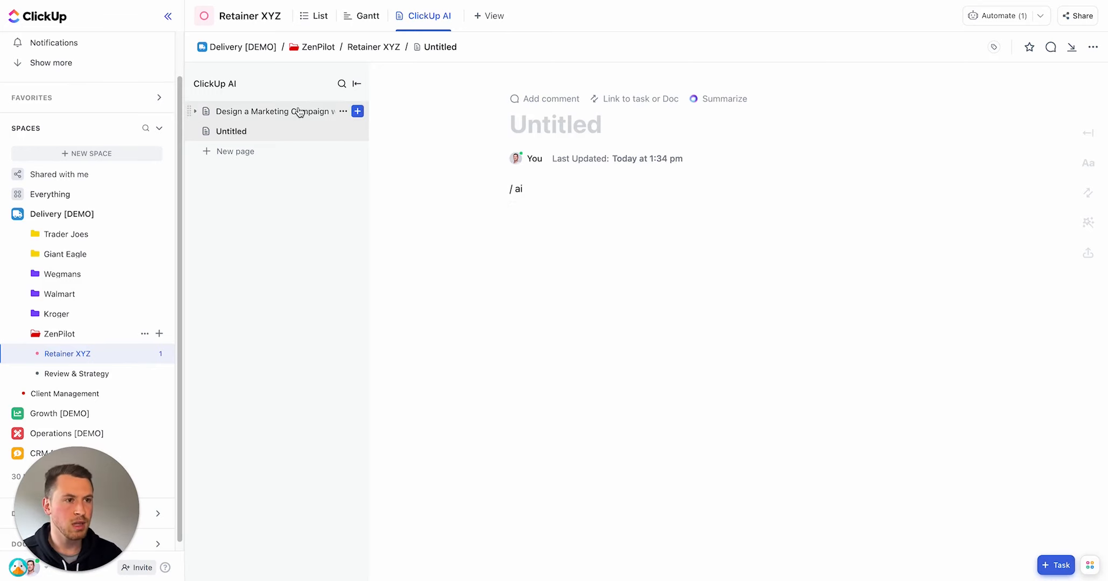
Step: On the Design a Marketing Campaign with AI page, select the first checklist item and try the AI Make it better option
{"action": "left_click", "coordinate": [300, 111]}
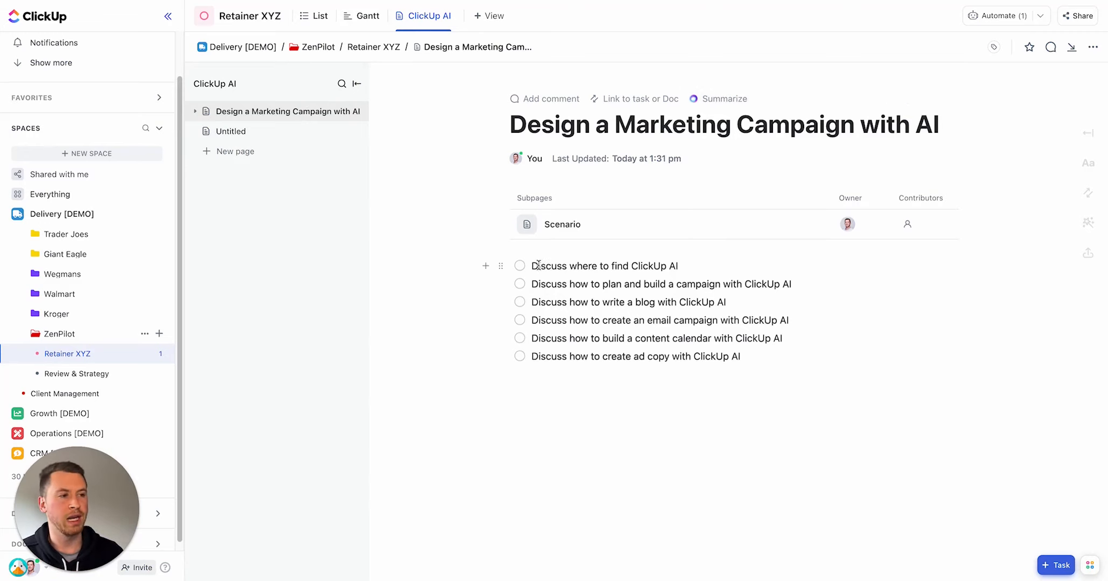
{"action": "left_click_drag", "start_coordinate": [531, 267], "coordinate": [692, 265]}
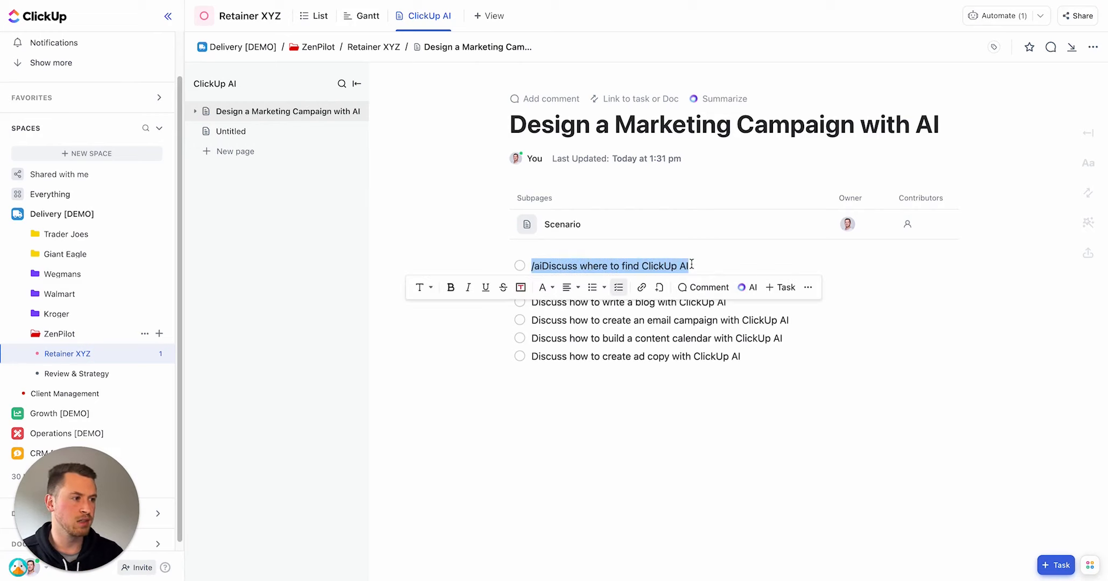
{"action": "left_click", "coordinate": [747, 289]}
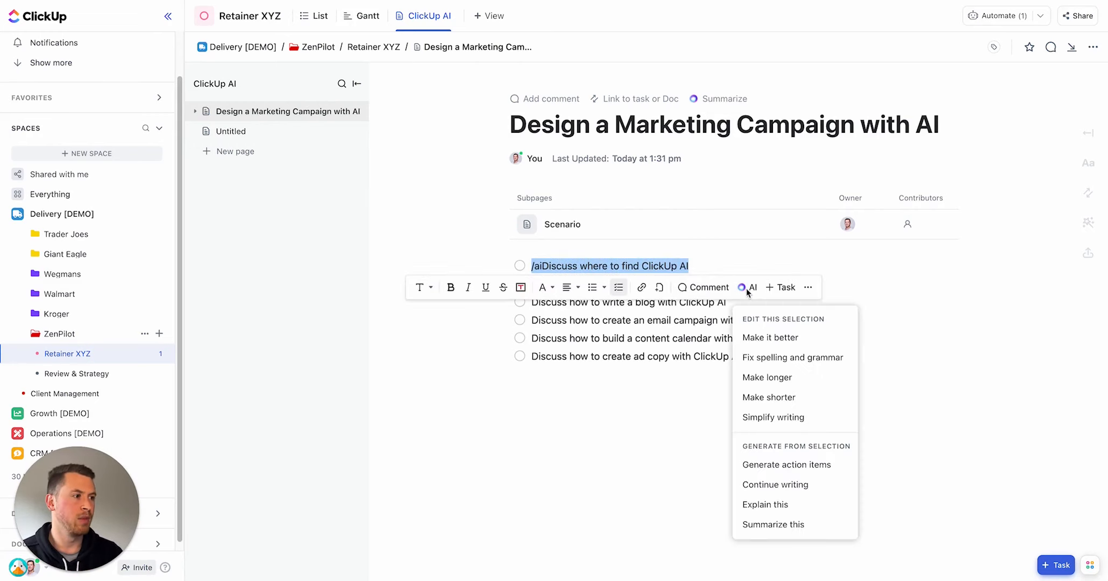
{"action": "left_click", "coordinate": [783, 341]}
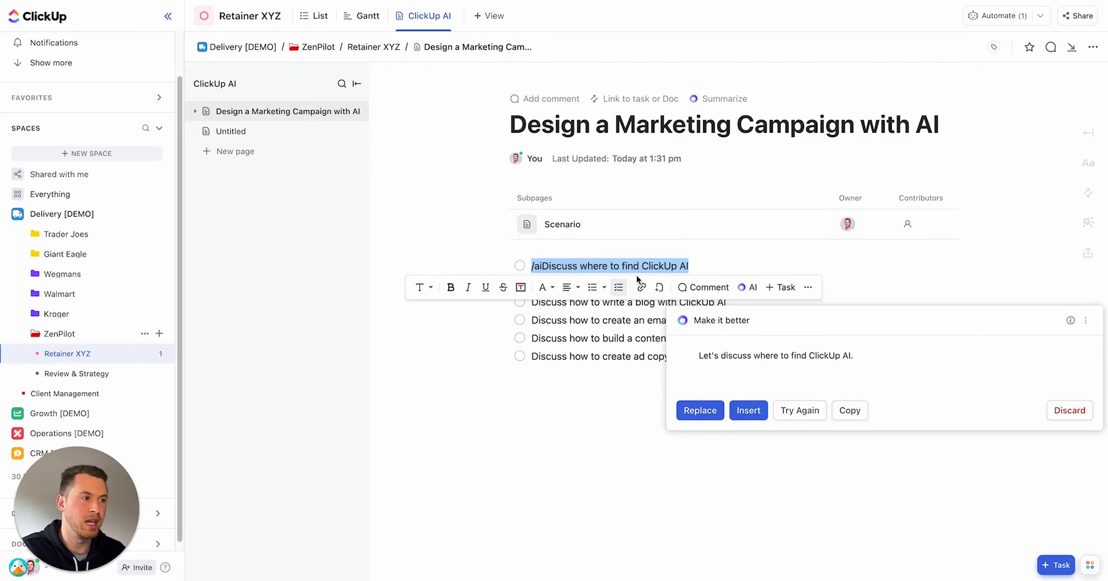
{"action": "left_click", "coordinate": [578, 368]}
Step: Remove the stray /ai text from the start of the first checklist item
{"action": "left_click_drag", "start_coordinate": [542, 266], "coordinate": [532, 267]}
{"action": "key", "text": "BackSpace"}
Step: Open the /ai command menu on a new line below the checklist, then delete the command text
{"action": "left_click", "coordinate": [686, 389]}
{"action": "type", "text": "/ai"}
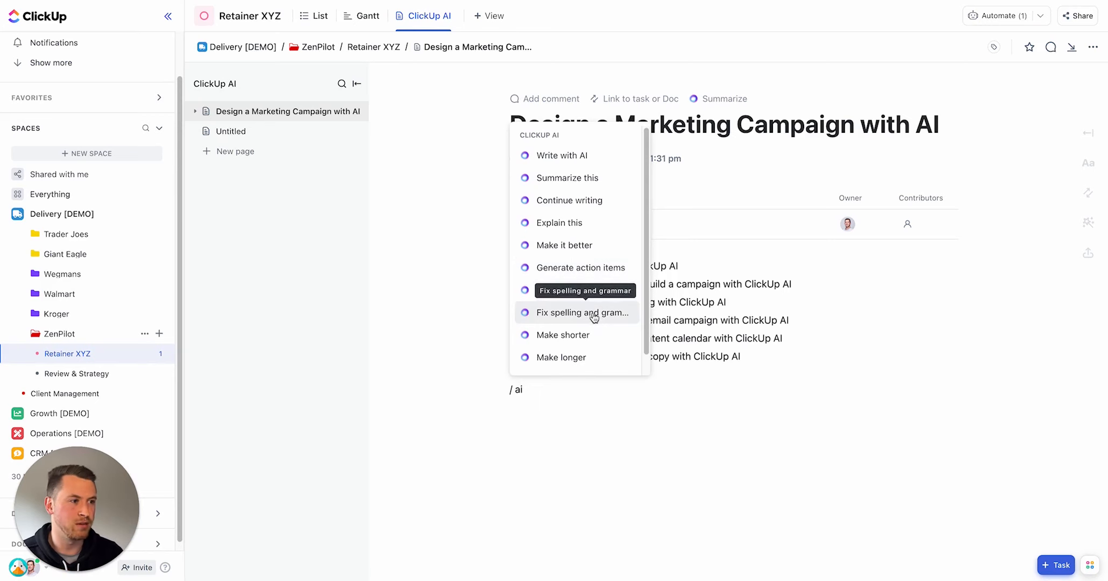
{"action": "scroll", "coordinate": [594, 316], "scroll_direction": "down", "scroll_amount": 1}
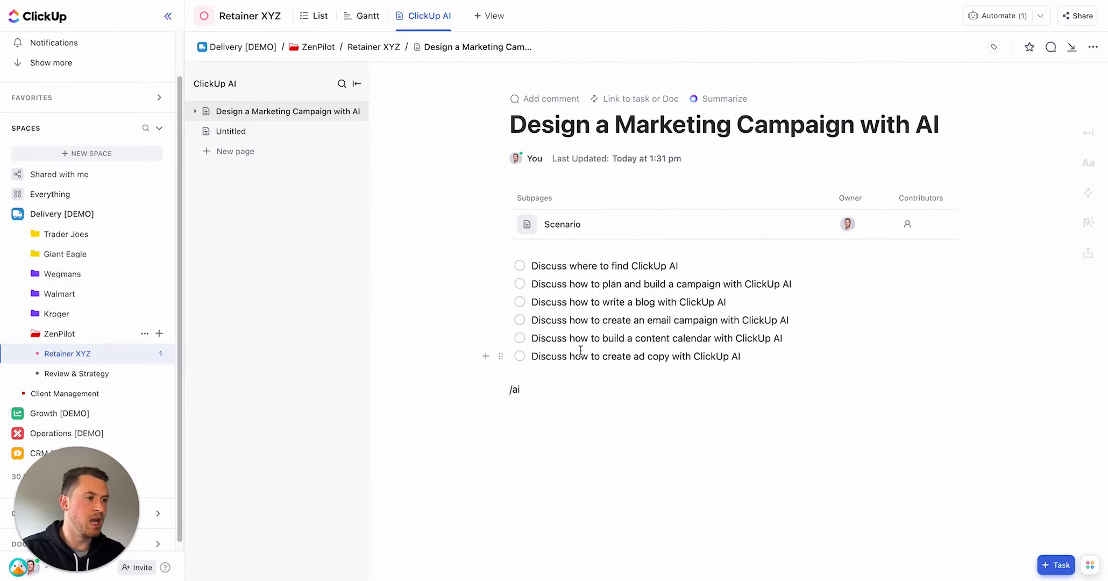
{"action": "key", "text": "BackSpace"}
{"action": "key", "text": "Delete"}
{"action": "key", "text": "Delete"}
{"action": "key", "text": "Delete"}
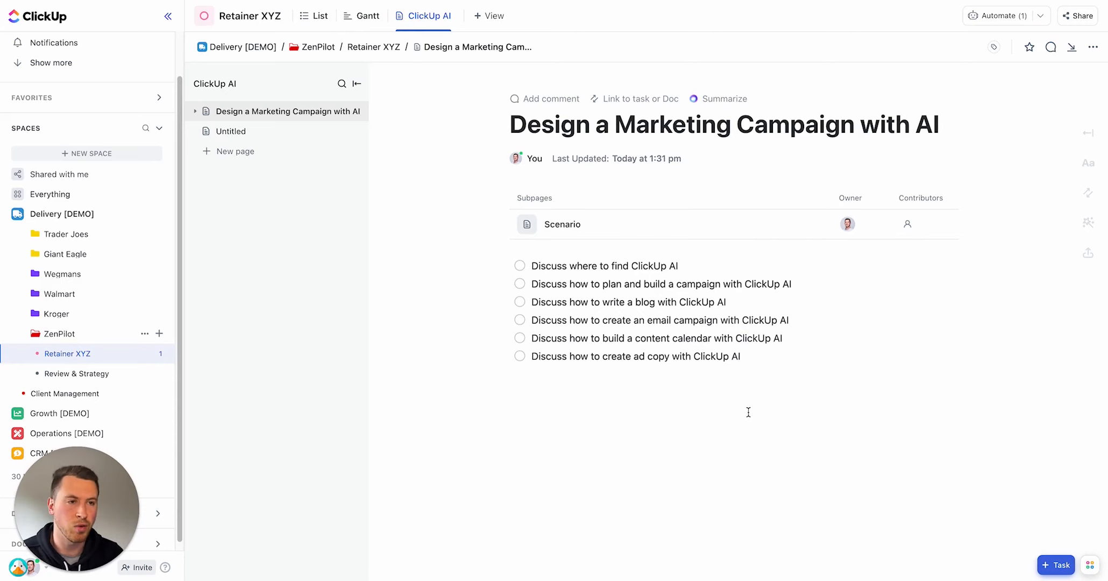
Step: Expand the campaign page, open its Scenario subpage and review the campaign details, selecting the launch paragraph
{"action": "left_click", "coordinate": [195, 112]}
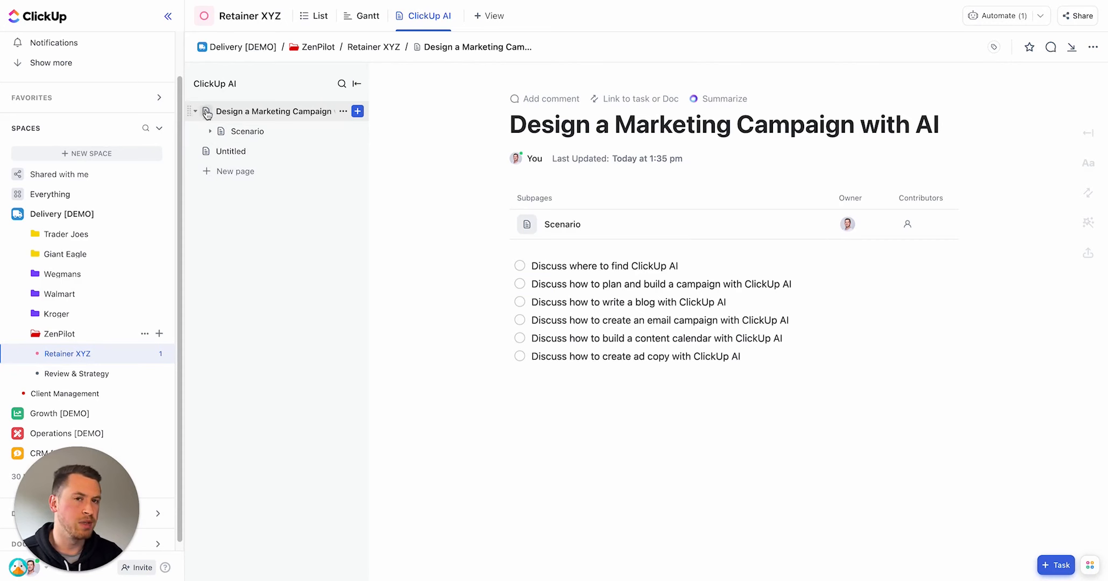
{"action": "left_click", "coordinate": [272, 138]}
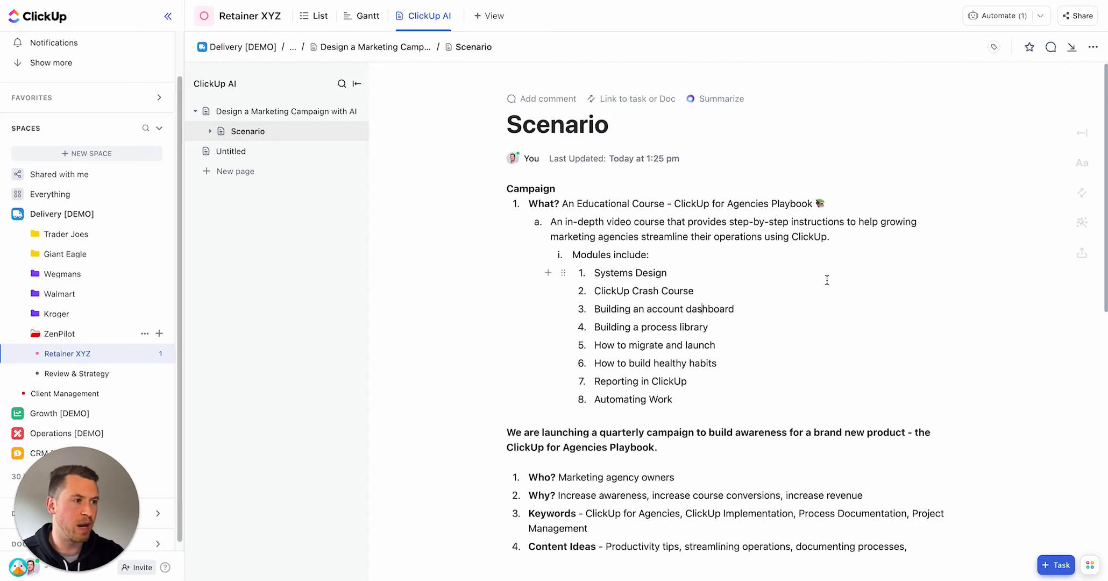
{"action": "scroll", "coordinate": [816, 273], "scroll_direction": "down", "scroll_amount": 2}
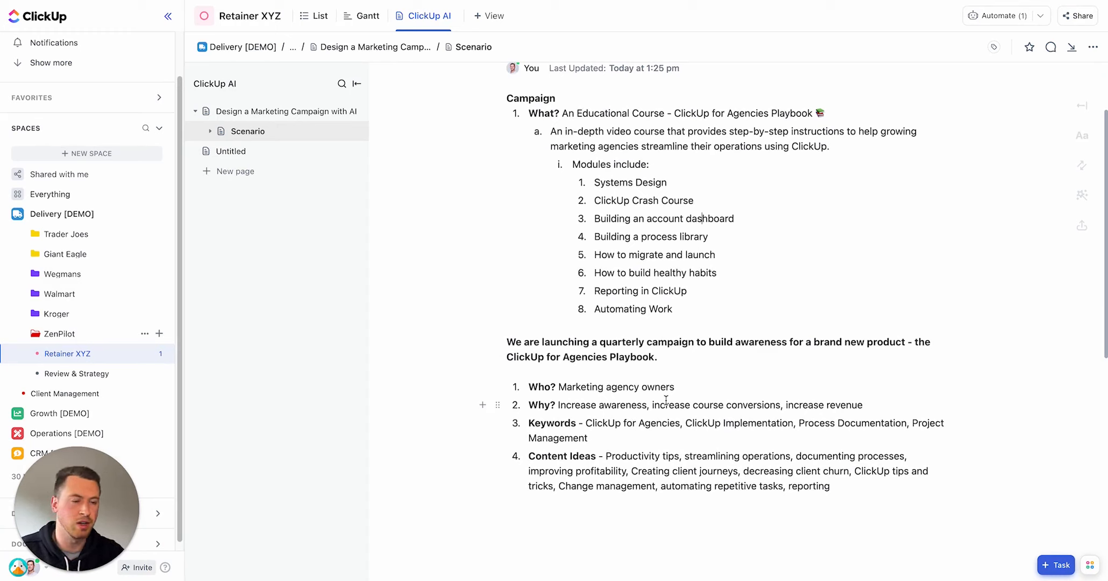
{"action": "double_click", "coordinate": [616, 344]}
{"action": "triple_click", "coordinate": [615, 347]}
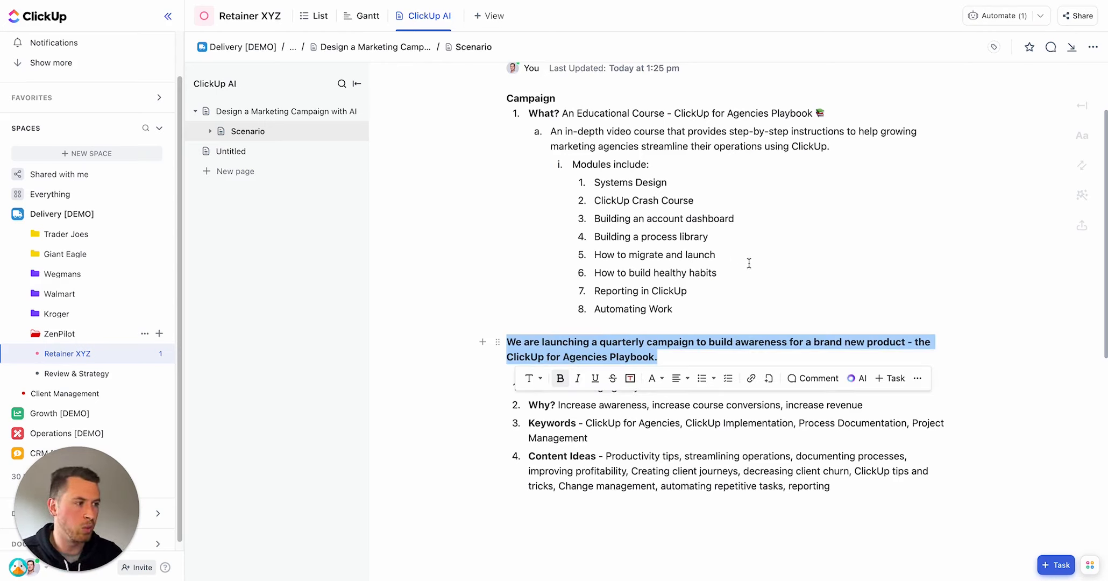
{"action": "left_click", "coordinate": [754, 286]}
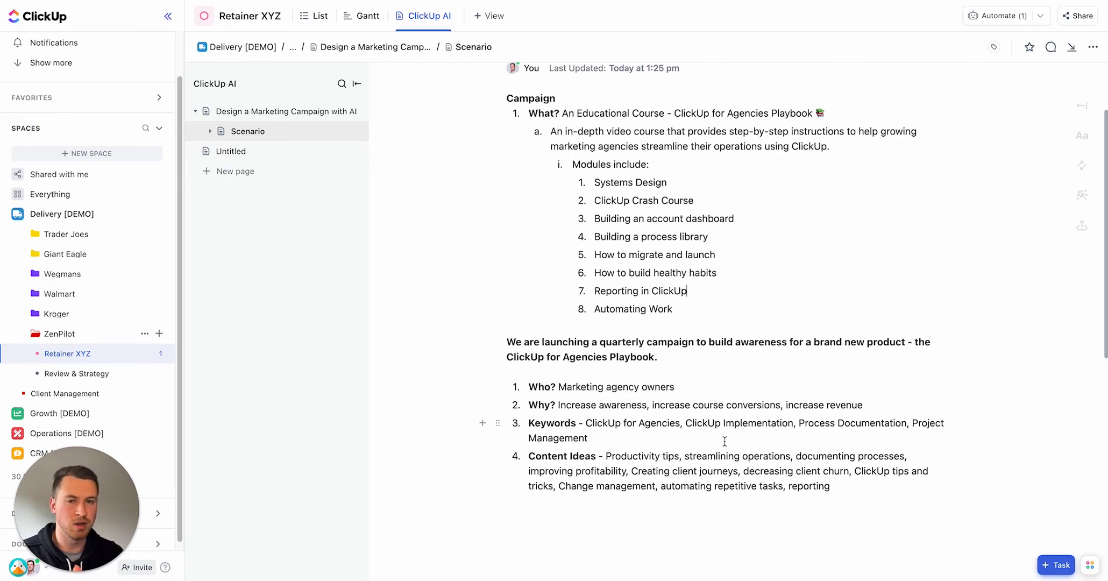
Step: Expand the Scenario subpages, open Campaign Brief, and insert an empty heading line above its title
{"action": "left_click", "coordinate": [210, 131]}
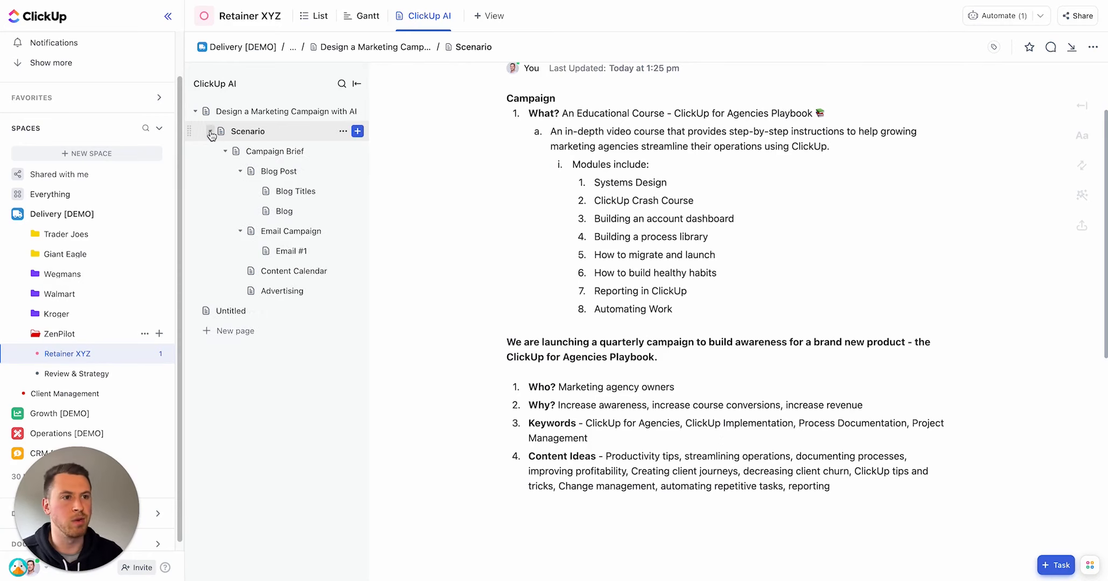
{"action": "left_click", "coordinate": [225, 152]}
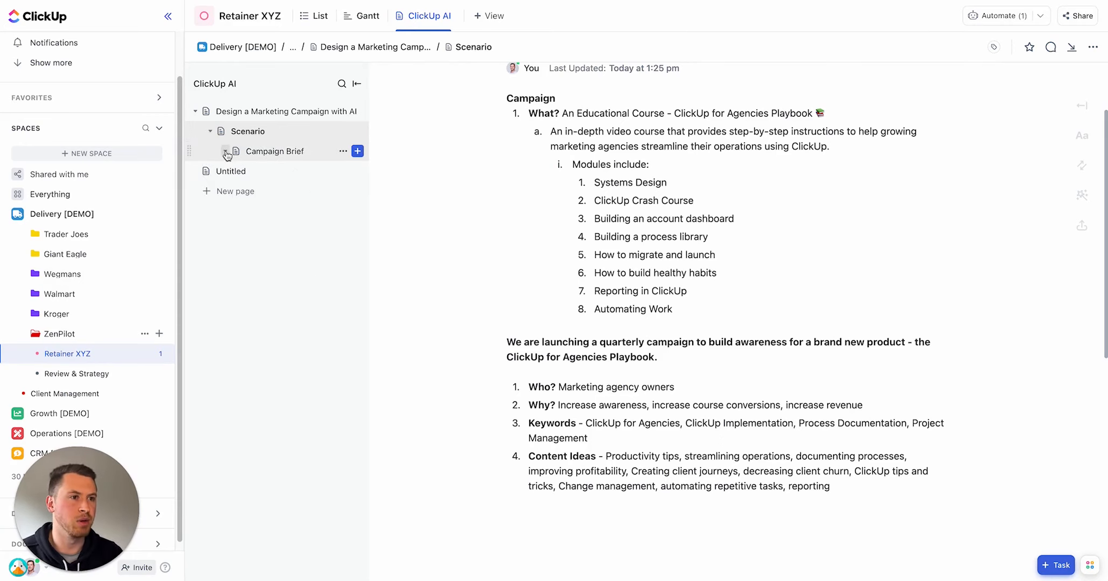
{"action": "left_click", "coordinate": [286, 157]}
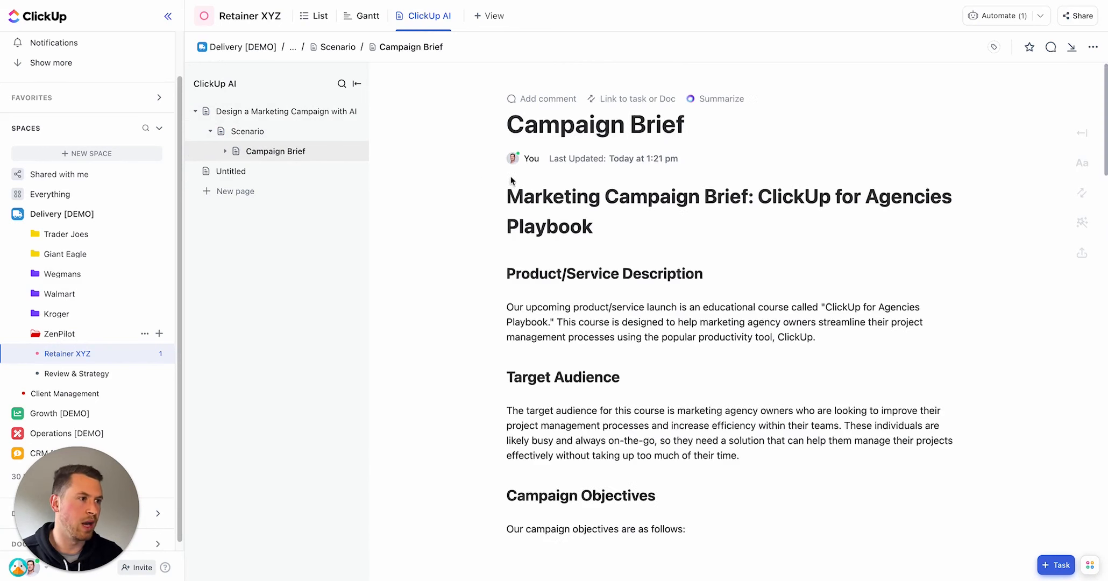
{"action": "key", "text": "Return"}
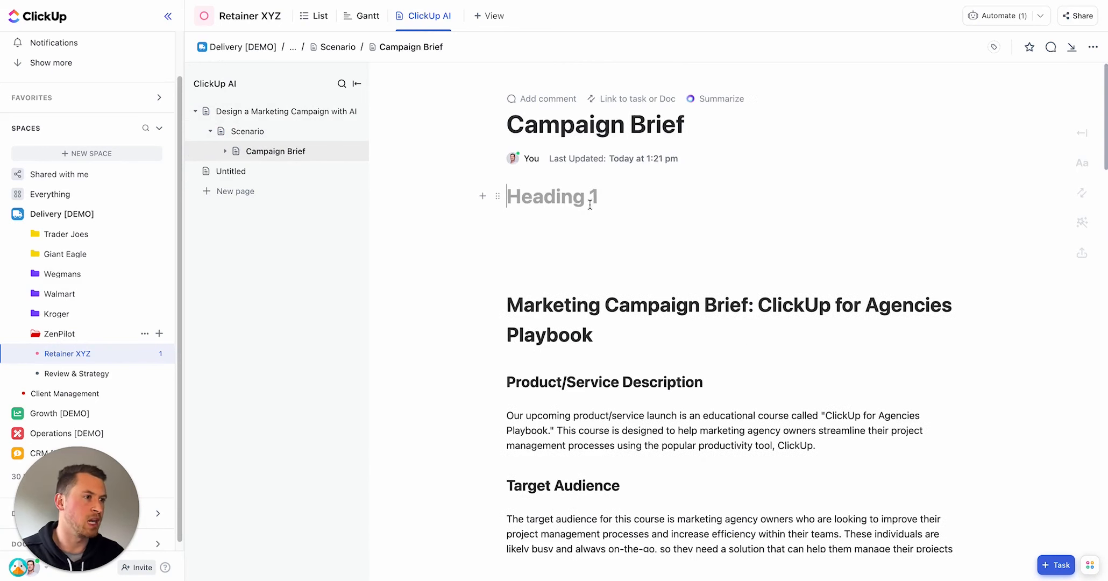
Step: Open the AI Tools on the empty heading line, switch the department to Marketing, and choose Create campaign brief draft
{"action": "type", "text": "/ai"}
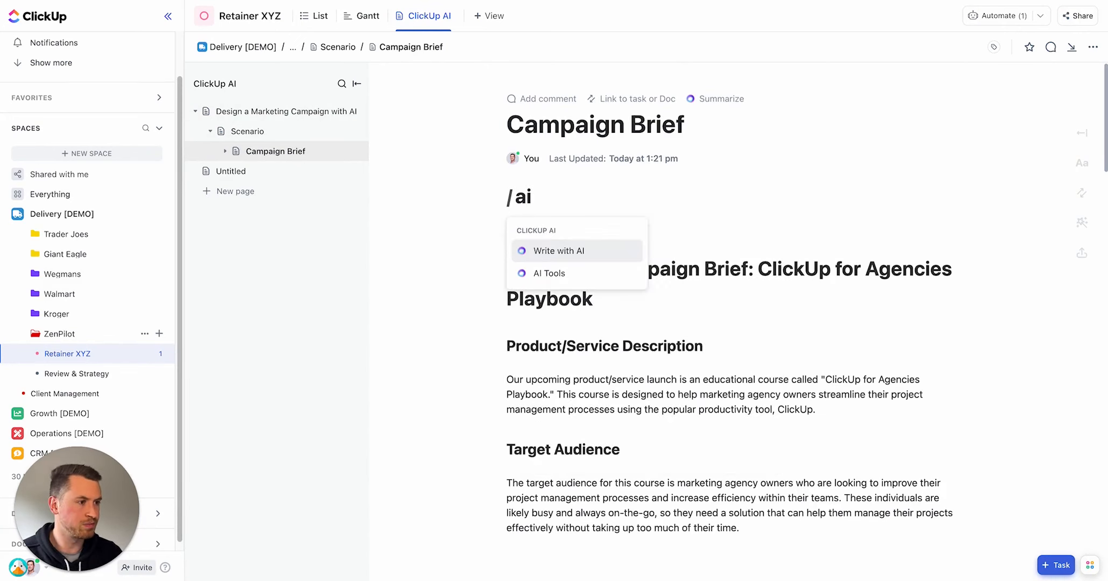
{"action": "key", "text": "Down"}
{"action": "key", "text": "Return"}
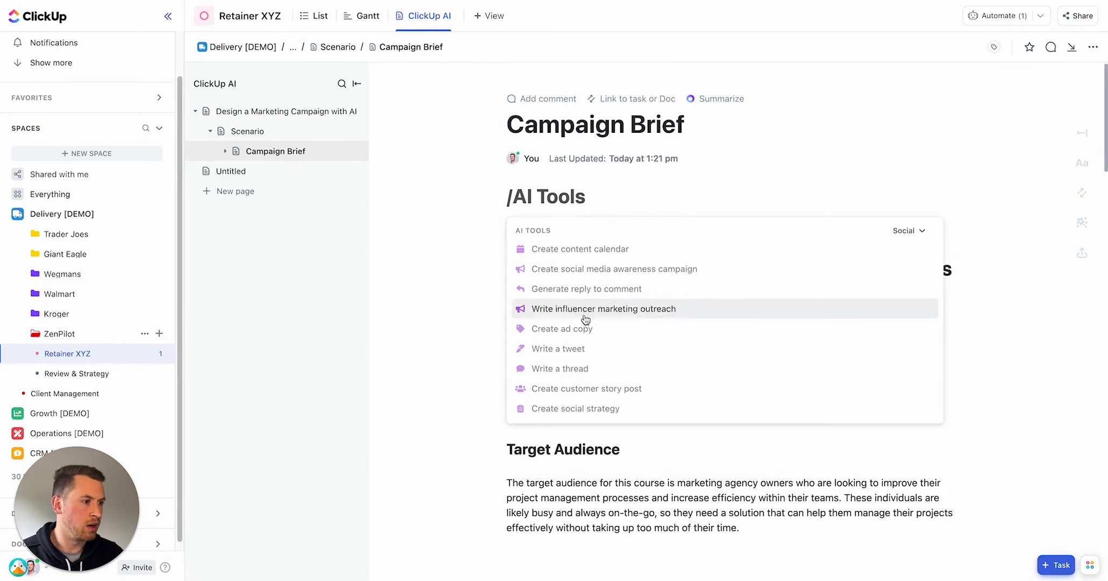
{"action": "left_click", "coordinate": [921, 231]}
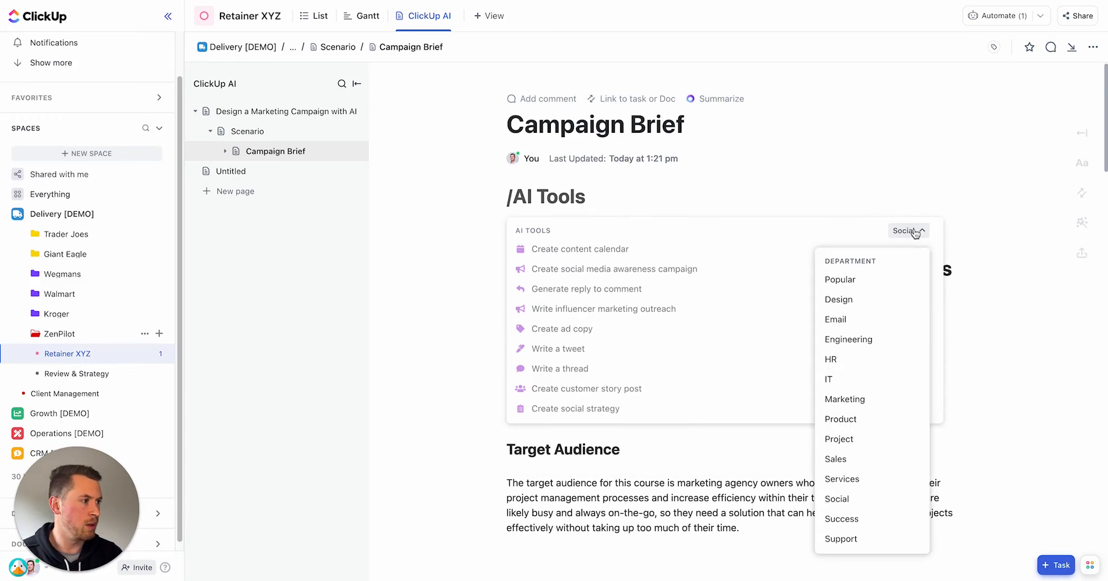
{"action": "left_click", "coordinate": [861, 398]}
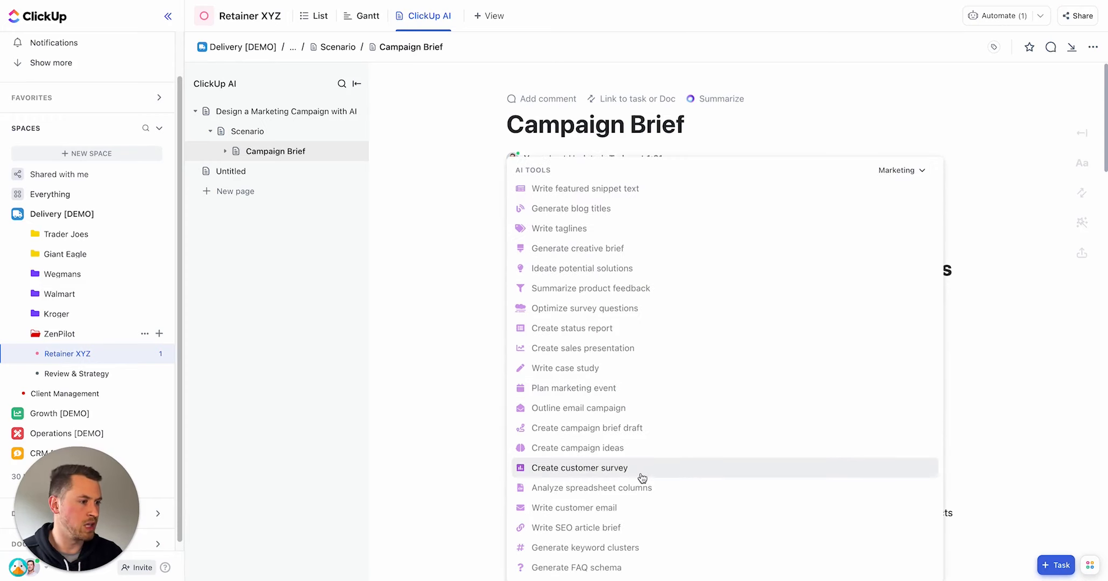
{"action": "left_click", "coordinate": [615, 433]}
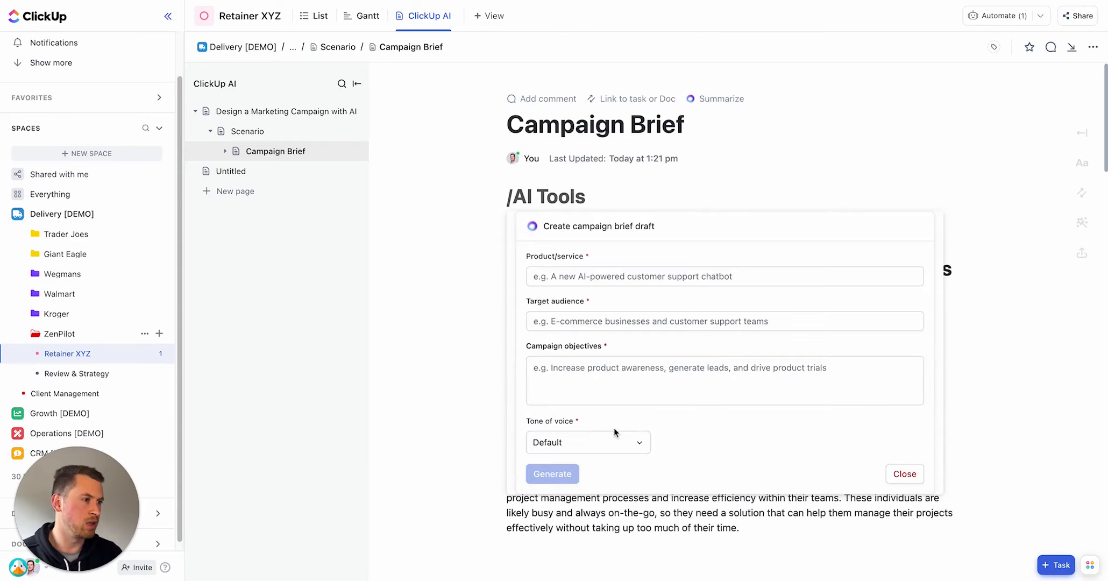
Step: Fill the brief form with product 'An Educational Course - ClickUp for Agencies Playbook', audience 'Marketing agency owners', and the three campaign objectives
{"action": "left_click", "coordinate": [558, 276]}
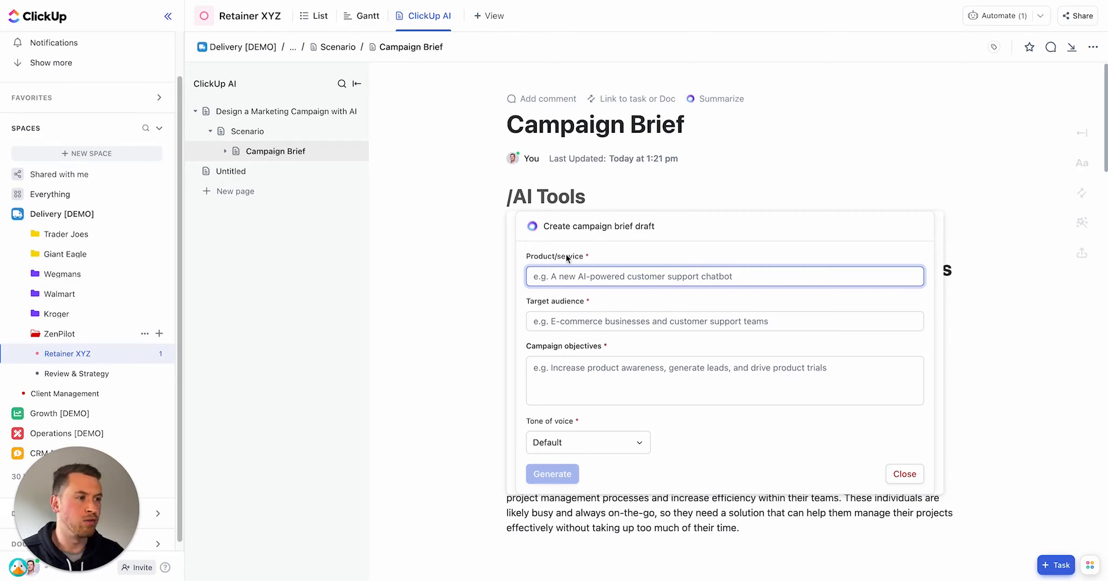
{"action": "key", "text": "super+Tab"}
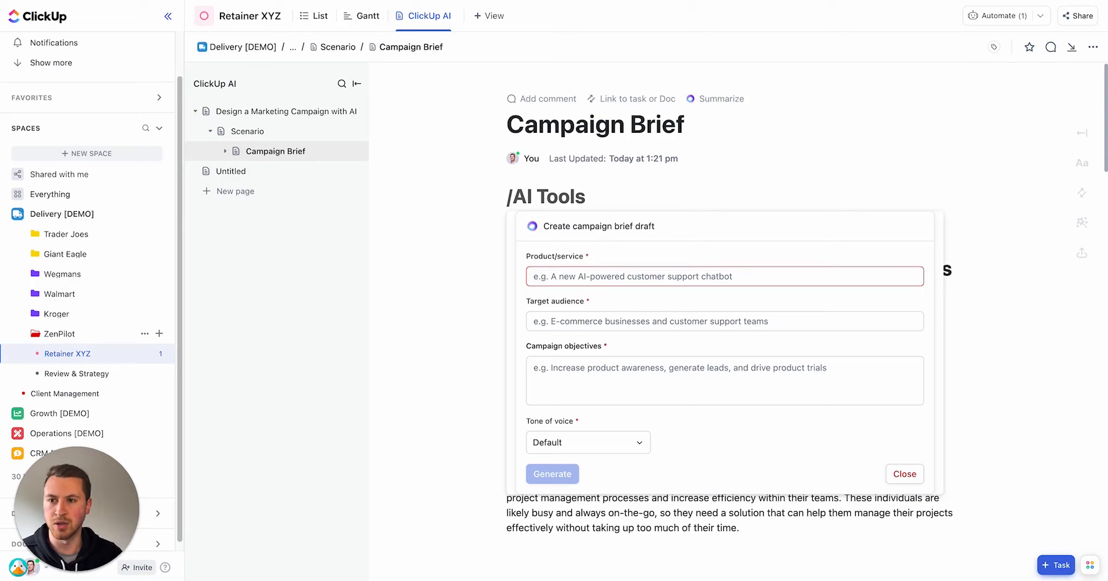
{"action": "left_click", "coordinate": [618, 285]}
{"action": "type", "text": "An Educational Course - ClickUp for Agencies Playbook"}
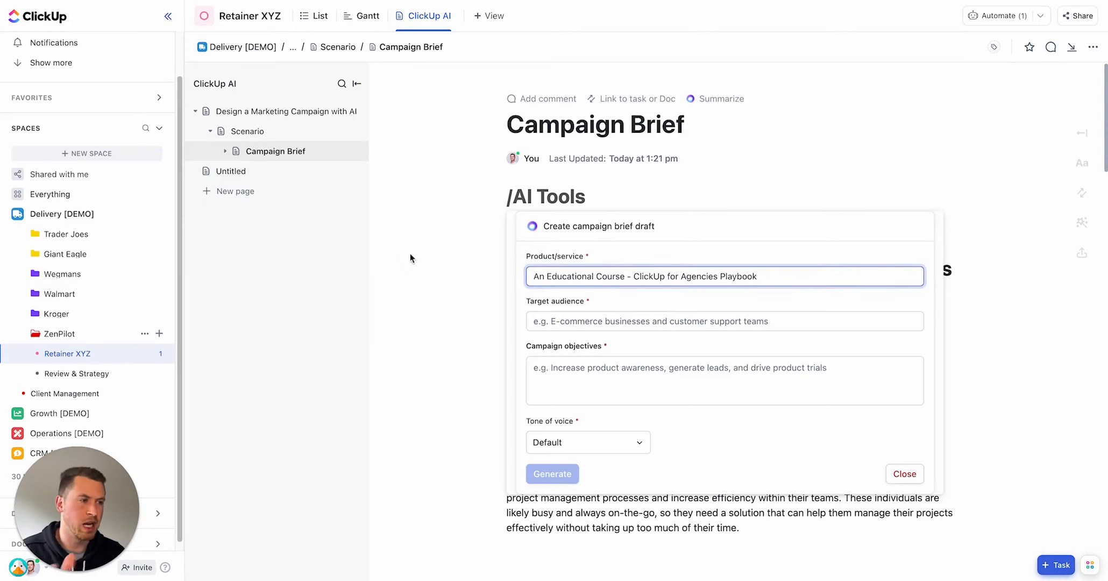
{"action": "key", "text": "super+Tab"}
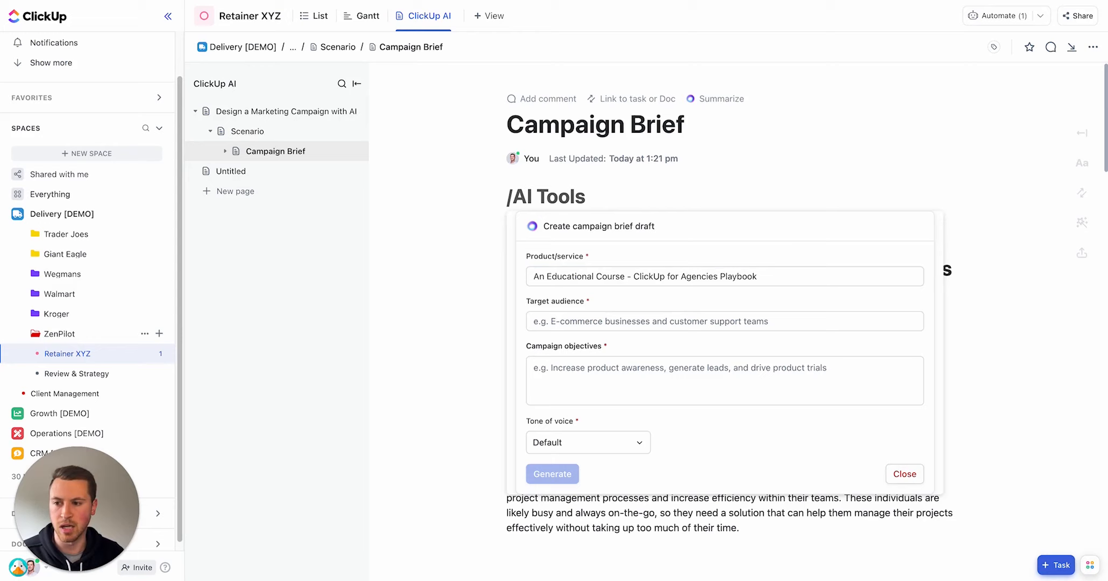
{"action": "left_click", "coordinate": [715, 321]}
{"action": "type", "text": "Marketing agency owners"}
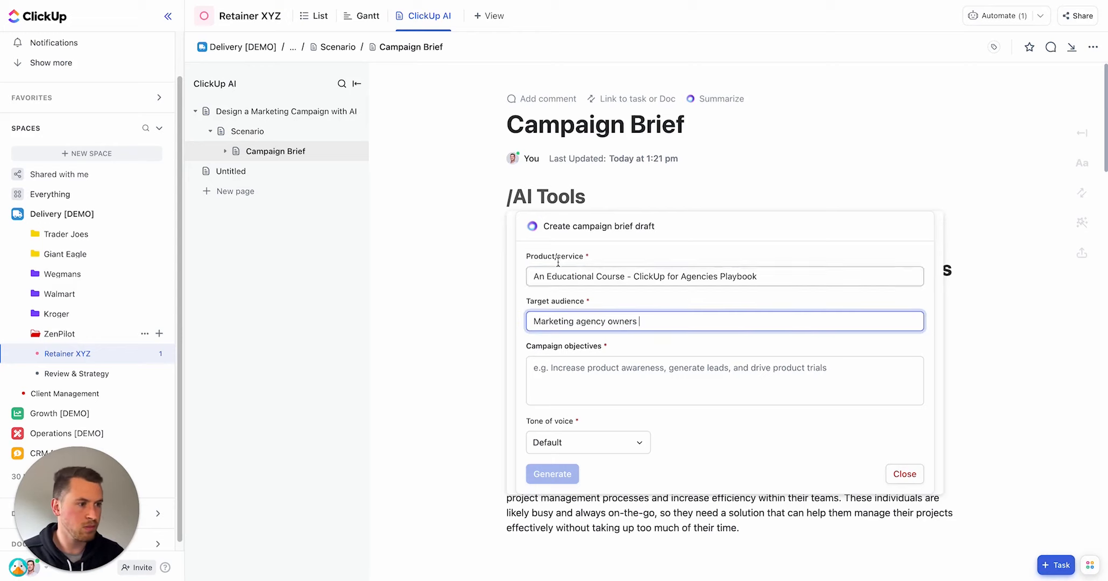
{"action": "key", "text": "super+Tab"}
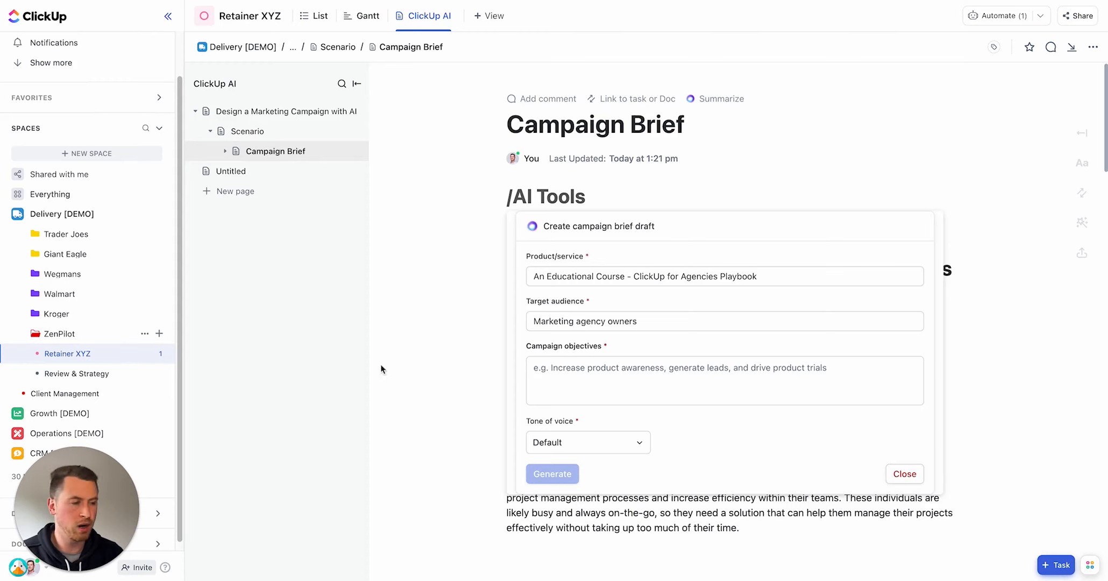
{"action": "left_click", "coordinate": [625, 368]}
{"action": "type", "text": "Increase awareness, increase course conversions, increase revenue"}
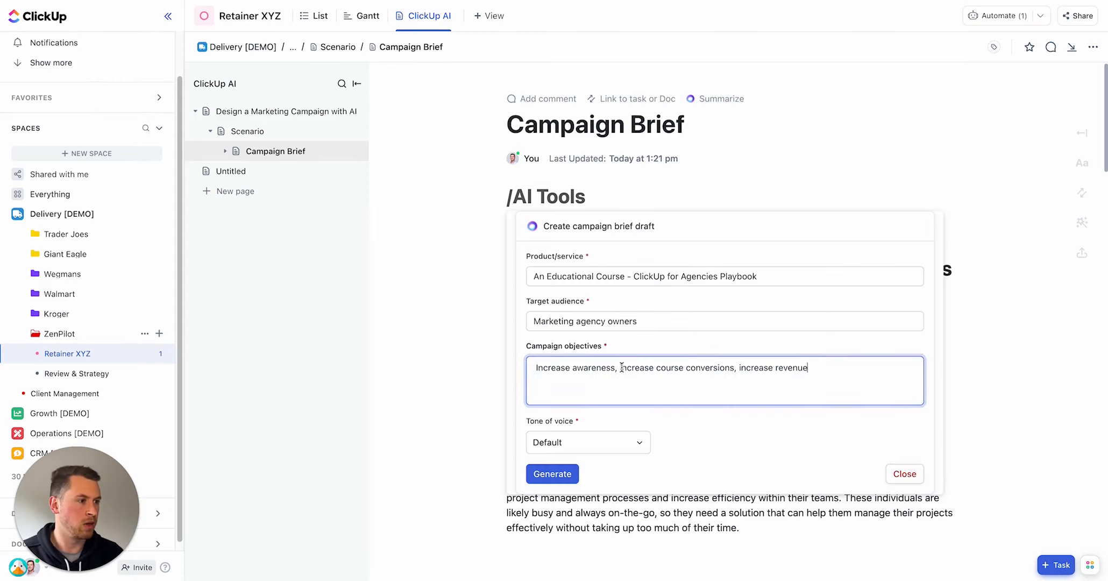
Step: Set the tone of voice to Casual and generate the campaign brief draft
{"action": "left_click", "coordinate": [628, 441]}
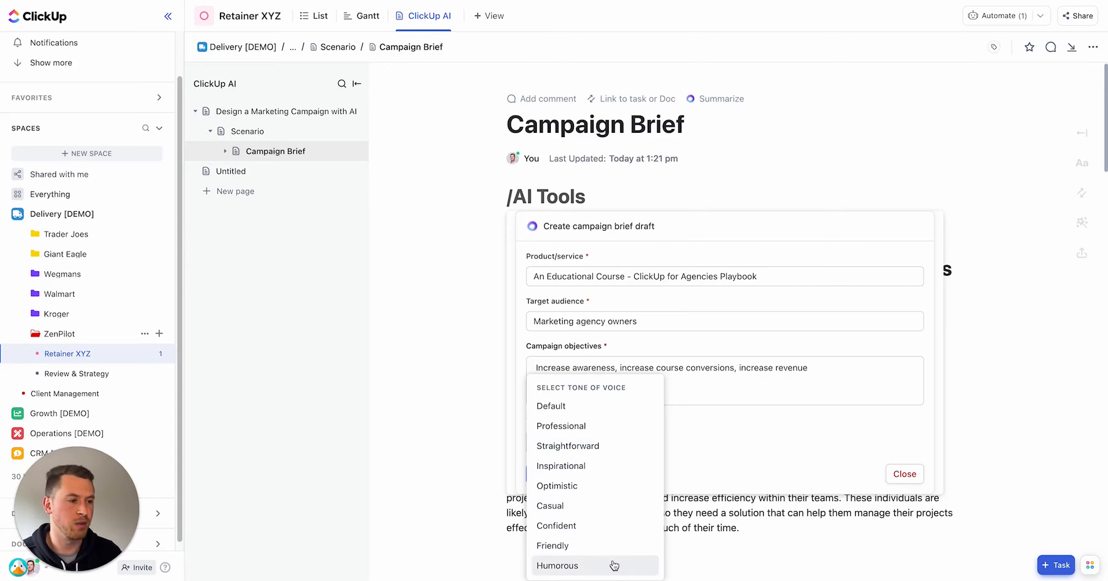
{"action": "left_click", "coordinate": [623, 508]}
{"action": "left_click", "coordinate": [560, 477]}
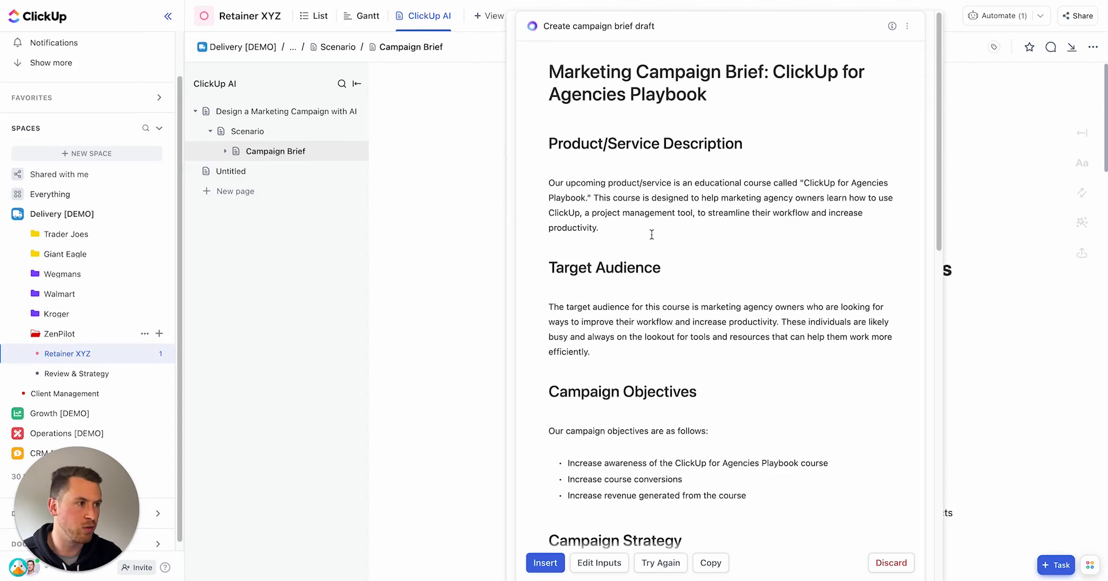
Step: Review the generated campaign brief draft and insert it into the Campaign Brief page
{"action": "scroll", "coordinate": [683, 131], "scroll_direction": "down", "scroll_amount": 1}
{"action": "scroll", "coordinate": [682, 132], "scroll_direction": "down", "scroll_amount": 3}
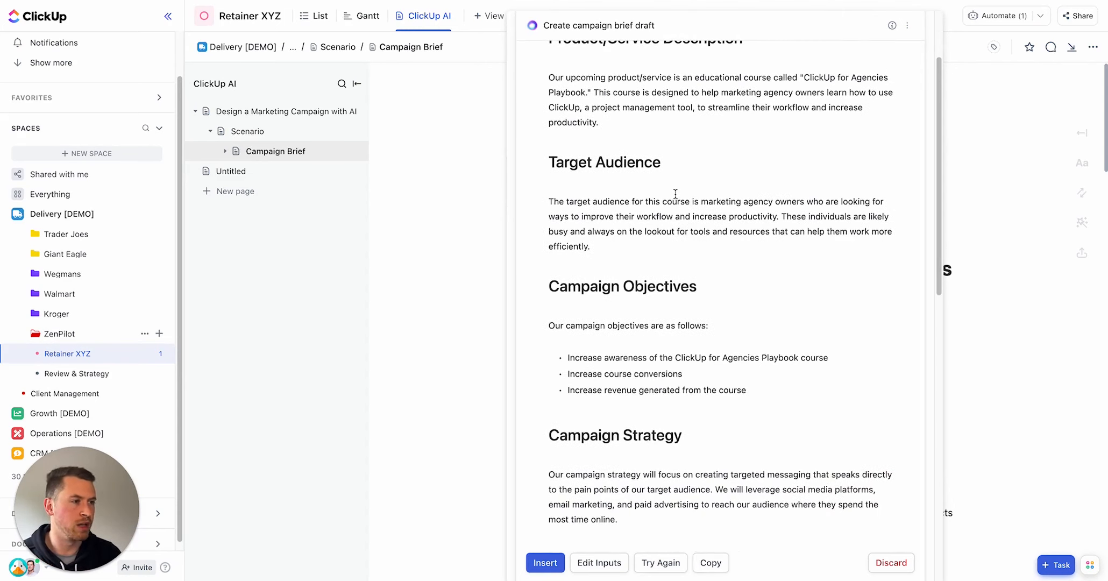
{"action": "scroll", "coordinate": [630, 183], "scroll_direction": "up", "scroll_amount": 1}
{"action": "scroll", "coordinate": [629, 186], "scroll_direction": "down", "scroll_amount": 6}
{"action": "scroll", "coordinate": [635, 215], "scroll_direction": "down", "scroll_amount": 4}
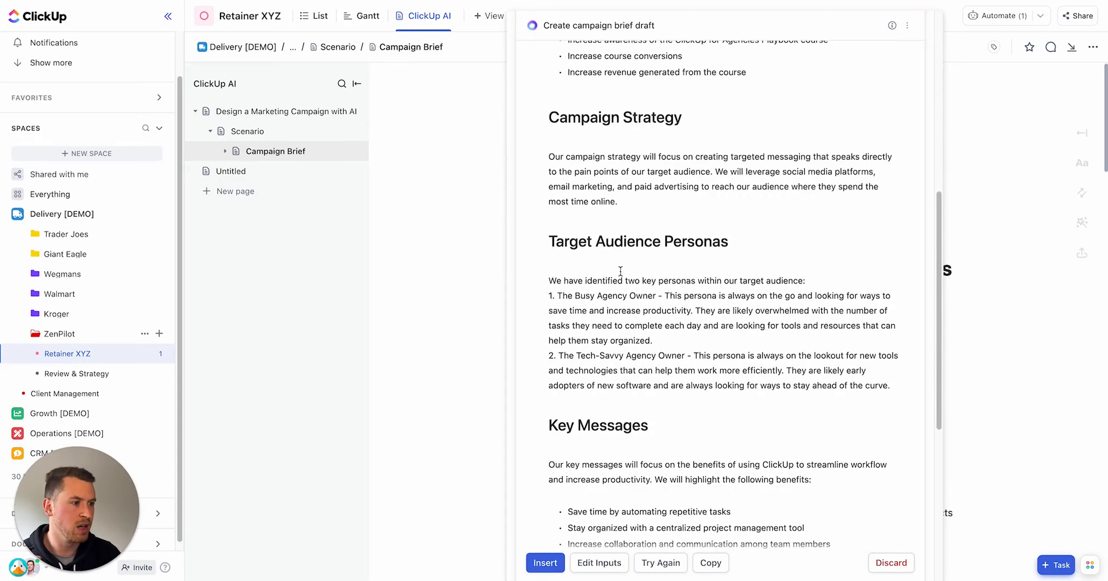
{"action": "scroll", "coordinate": [624, 276], "scroll_direction": "down", "scroll_amount": 11}
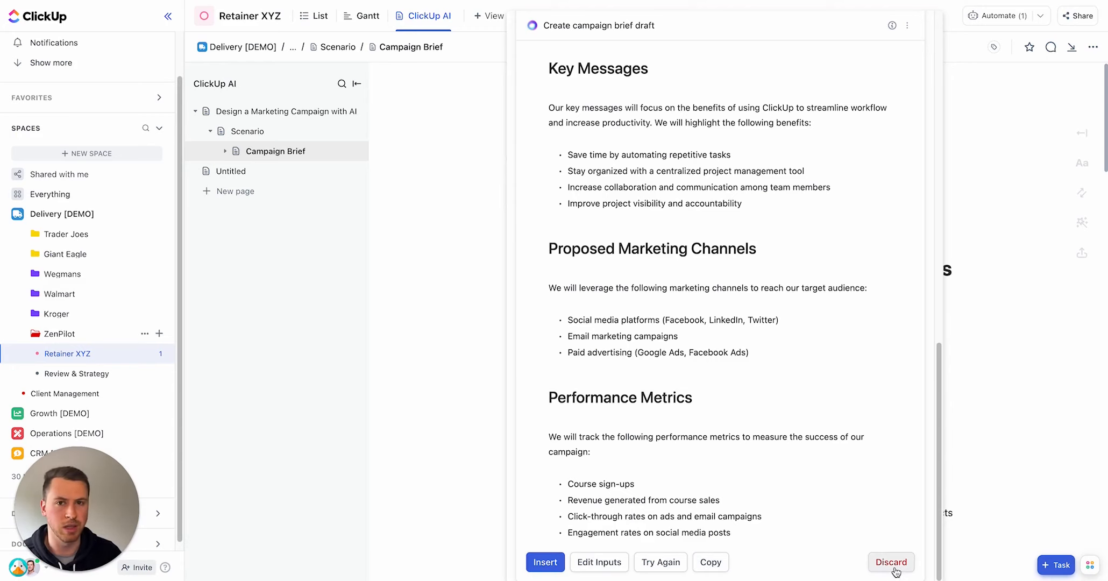
{"action": "left_click", "coordinate": [545, 562]}
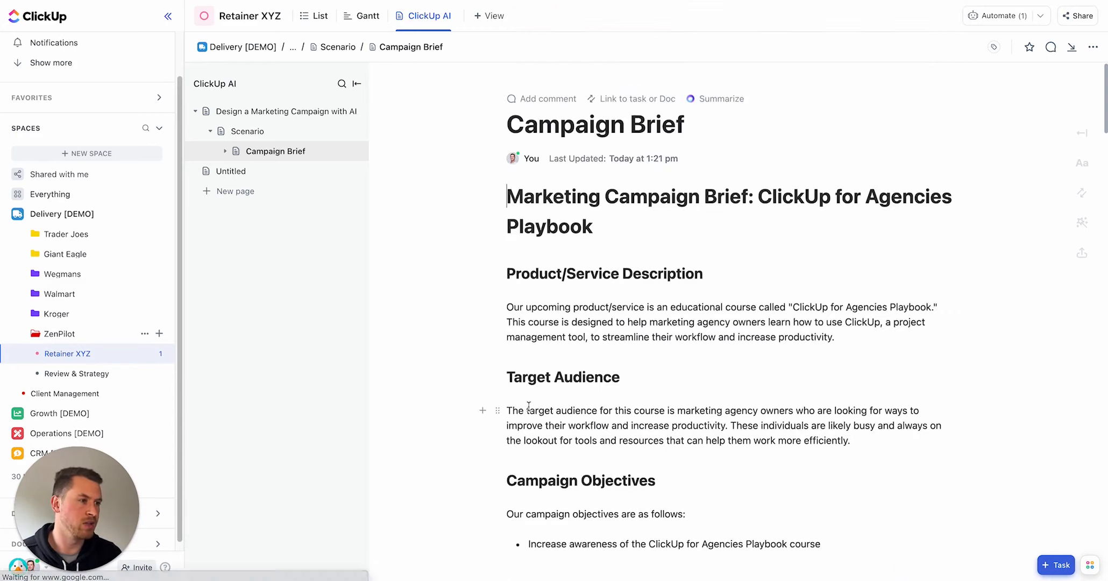
Step: Review the inserted brief, then expand the Campaign Brief subpages and open the Blog Titles page
{"action": "scroll", "coordinate": [780, 201], "scroll_direction": "down", "scroll_amount": 3}
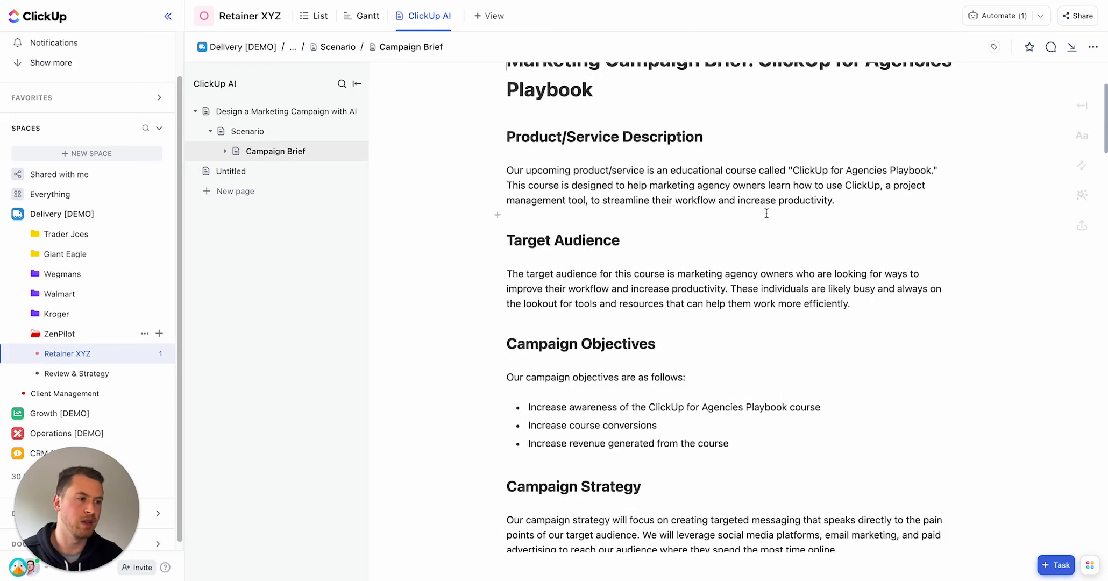
{"action": "scroll", "coordinate": [758, 226], "scroll_direction": "down", "scroll_amount": 3}
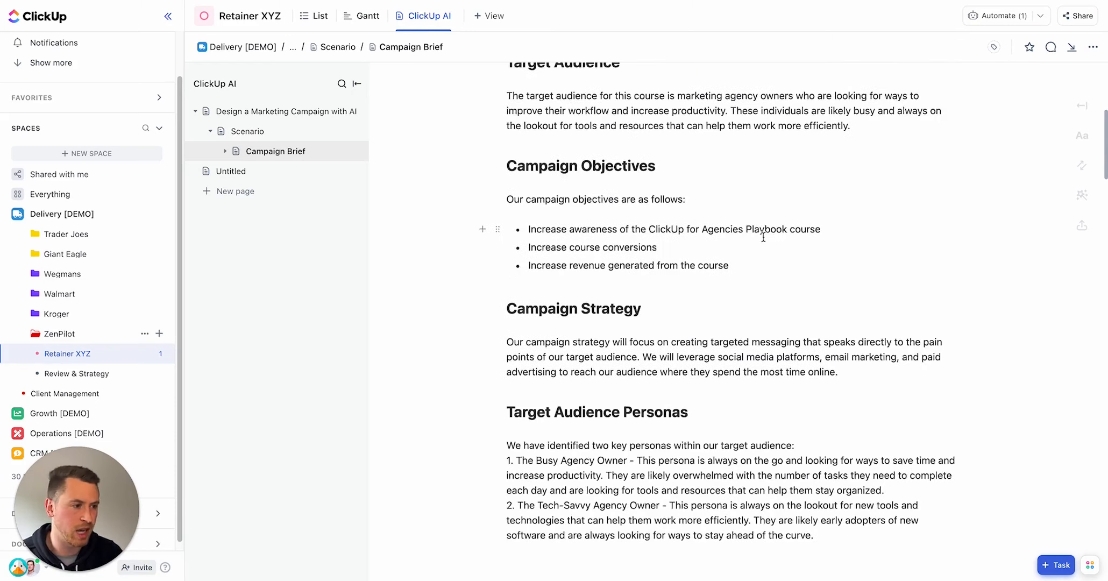
{"action": "scroll", "coordinate": [760, 345], "scroll_direction": "down", "scroll_amount": 3}
{"action": "triple_click", "coordinate": [760, 344]}
{"action": "left_click", "coordinate": [807, 338]}
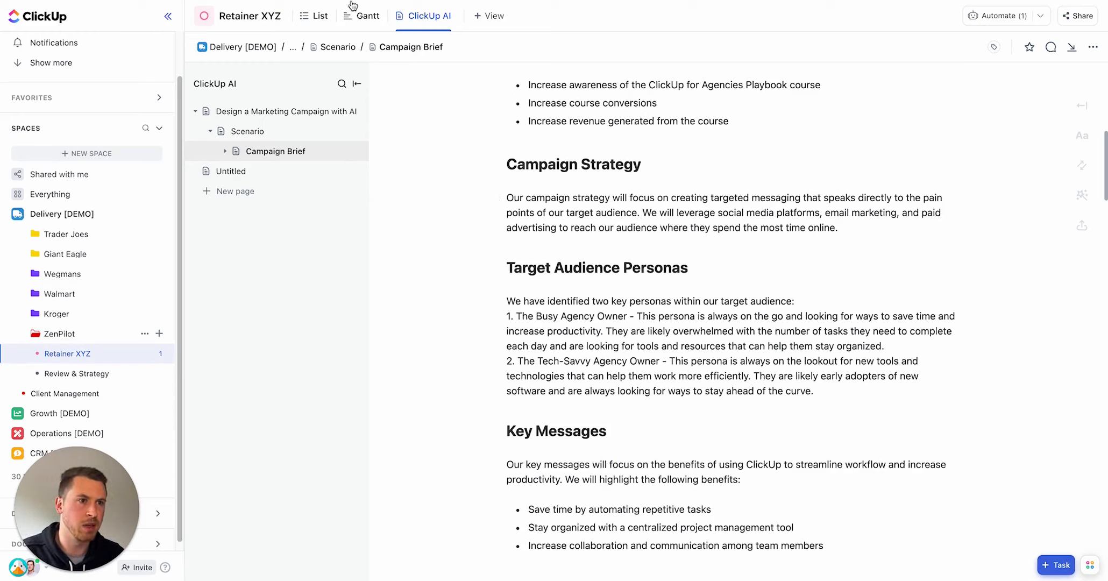
{"action": "left_click", "coordinate": [225, 152]}
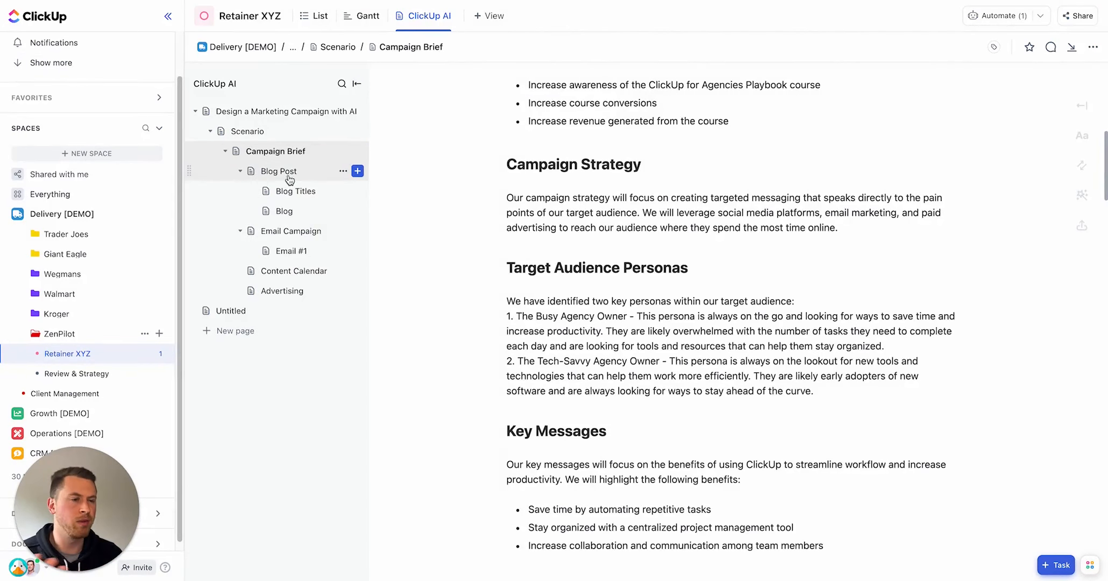
{"action": "left_click", "coordinate": [298, 191]}
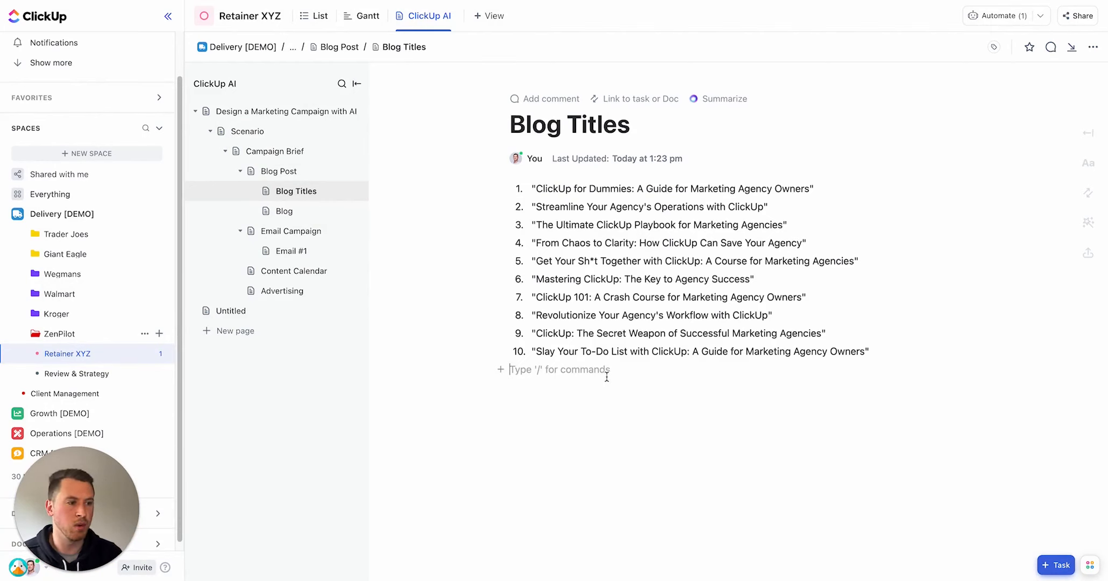
Step: Open the AI Tools on a new line below the existing titles and choose Generate blog titles
{"action": "key", "text": "Return"}
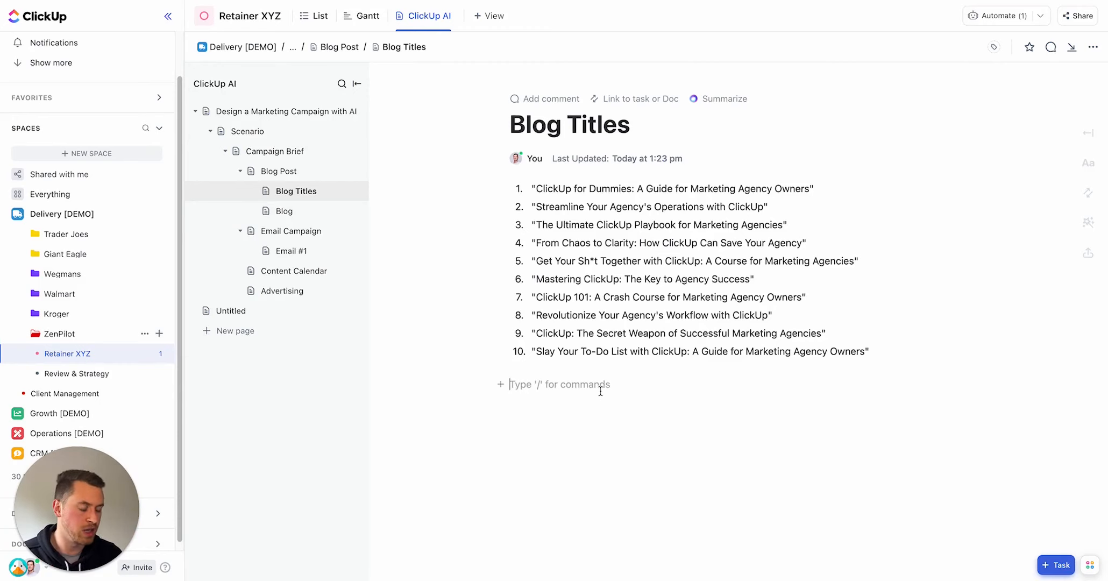
{"action": "key", "text": "space"}
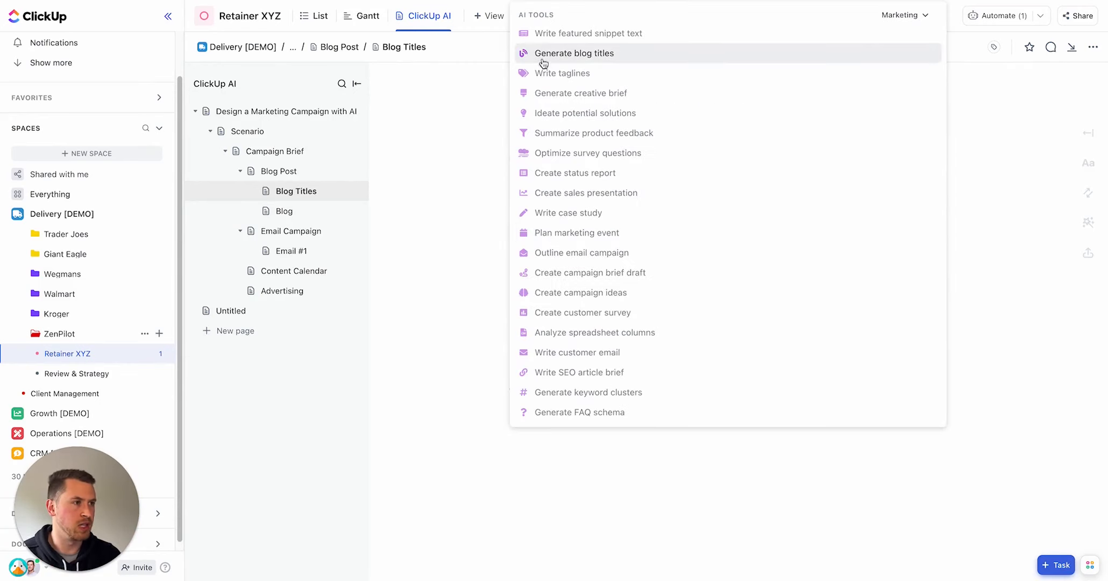
{"action": "left_click", "coordinate": [576, 56]}
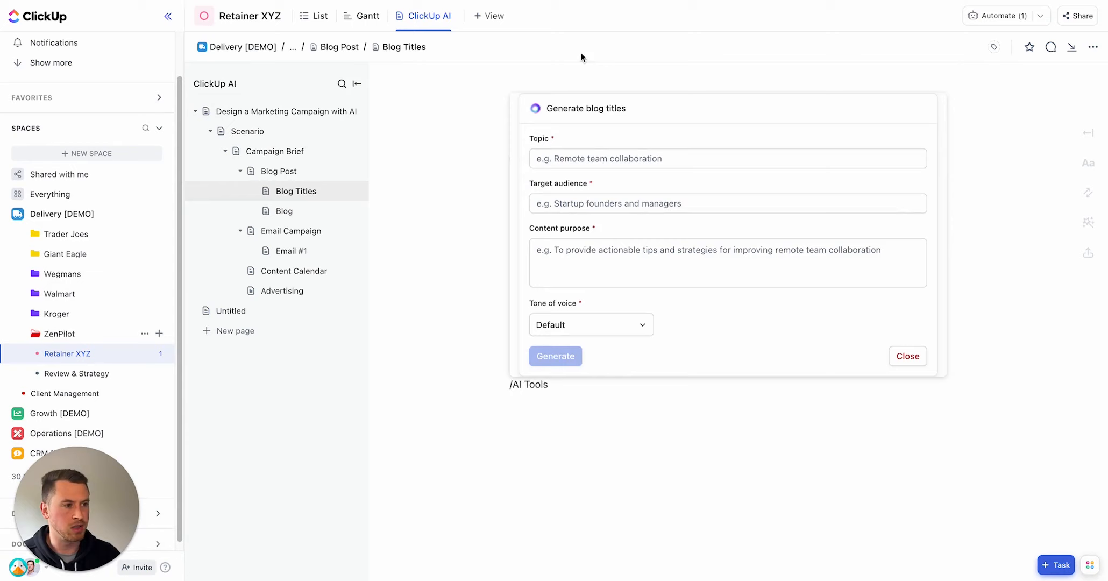
Step: Fill the form with topic 'How to implement ClickUp for Agencies', audience 'marketing agency owners', and the guide's purpose about streamlining 2,700+ agencies' operations
{"action": "left_click", "coordinate": [602, 154]}
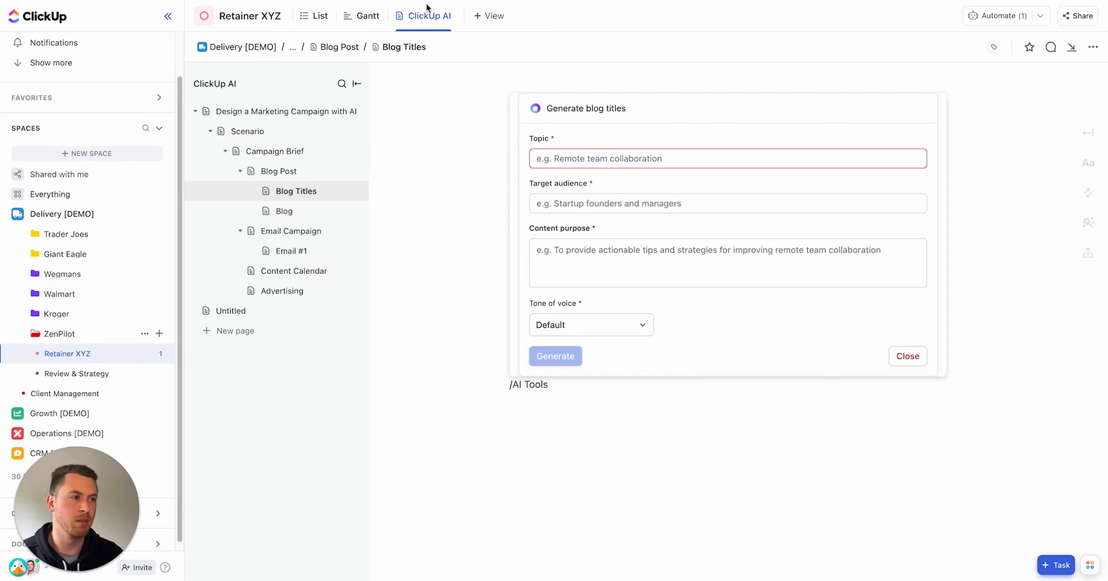
{"action": "left_click", "coordinate": [564, 164]}
{"action": "type", "text": "How to implement ClickUp for Agencies"}
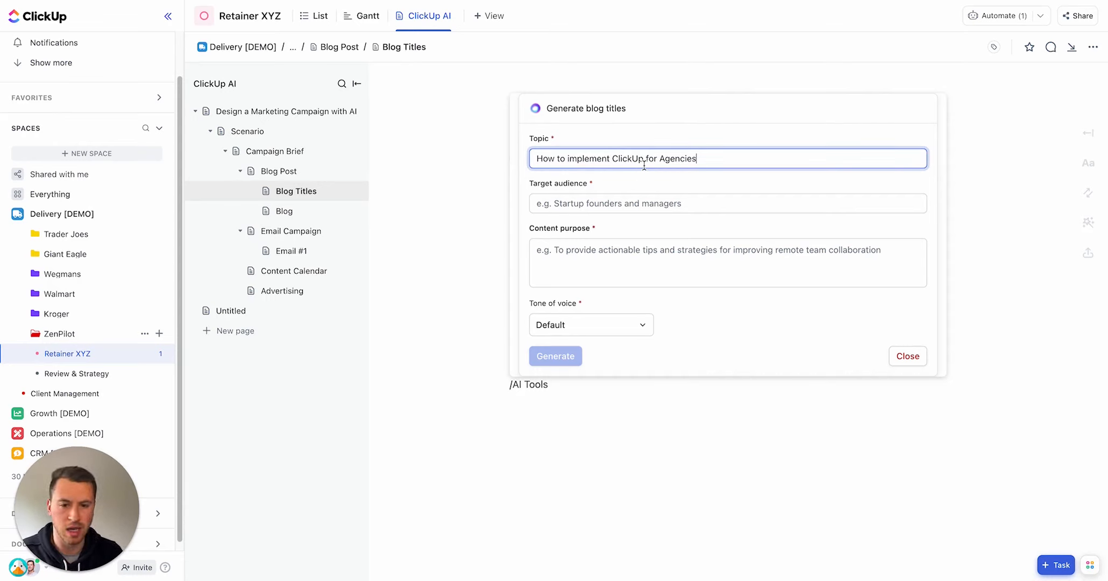
{"action": "left_click", "coordinate": [659, 199]}
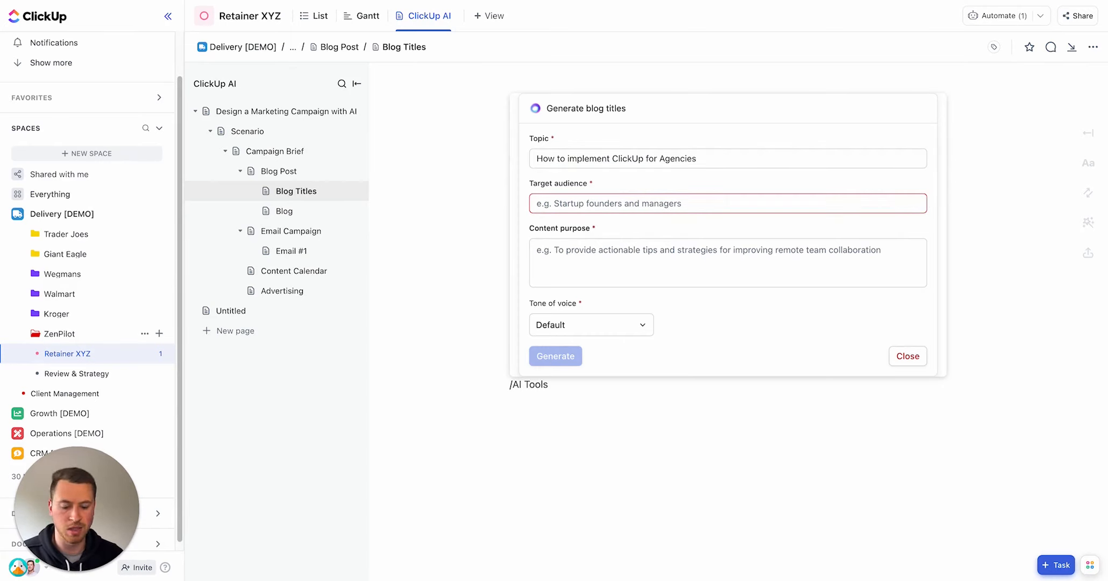
{"action": "left_click", "coordinate": [646, 207]}
{"action": "type", "text": "marketing agency owners"}
{"action": "left_click", "coordinate": [643, 250]}
{"action": "key", "text": "Tab"}
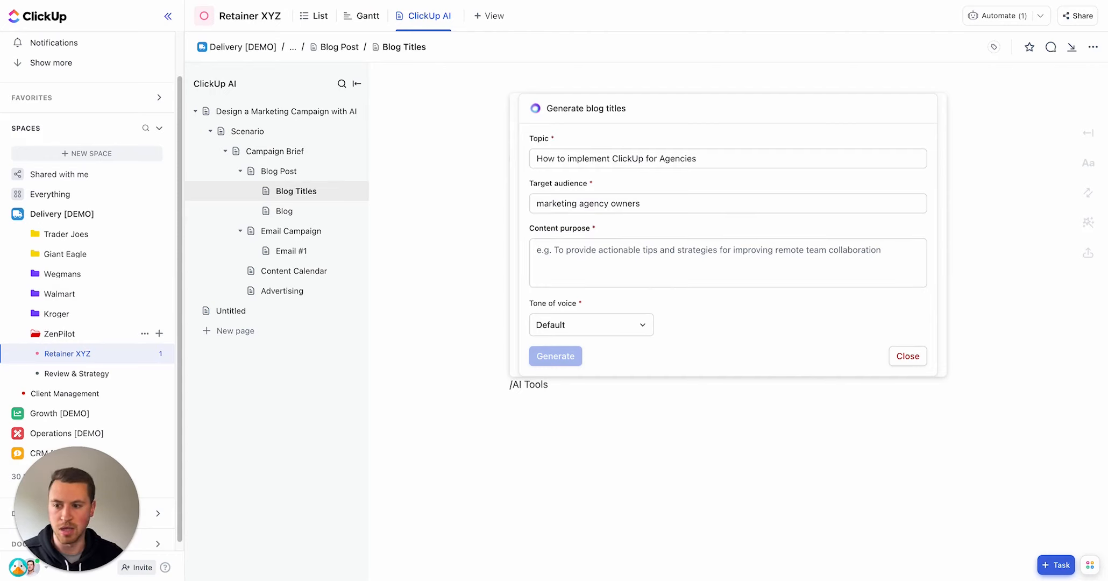
{"action": "left_click", "coordinate": [643, 251]}
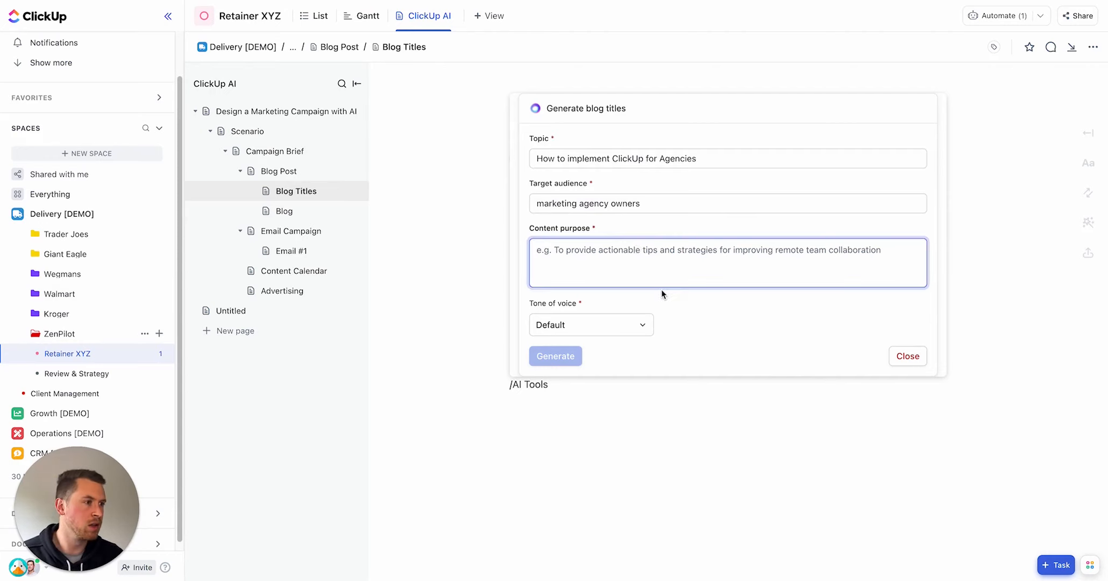
{"action": "type", "text": "This guide is a proven process used by 2,700+ agencies to streamline their operations in ClickUp."}
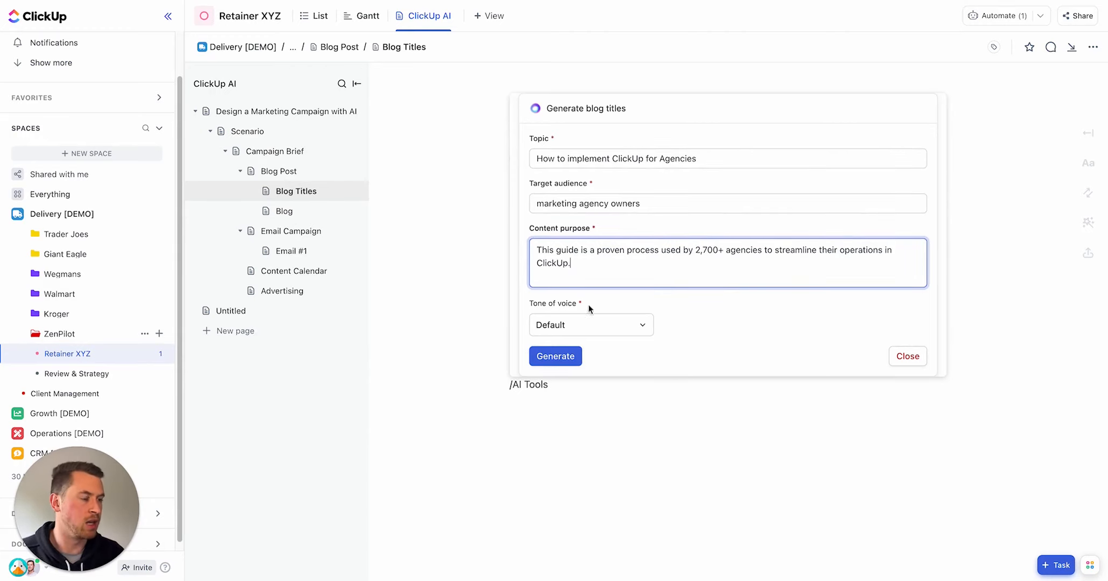
Step: Set the tone of voice to Casual and generate the blog titles
{"action": "left_click", "coordinate": [564, 328]}
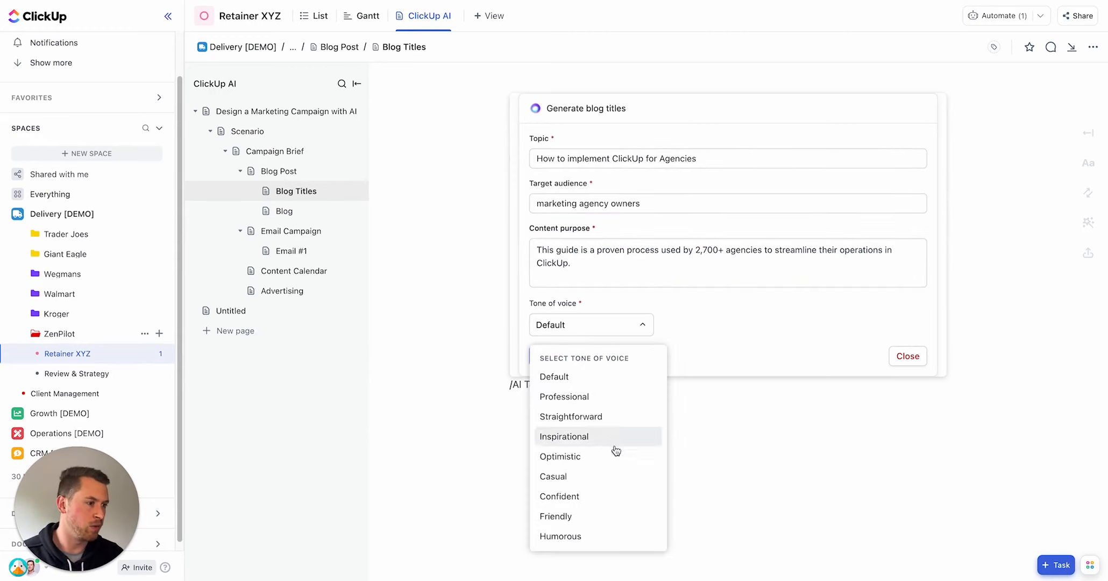
{"action": "left_click", "coordinate": [605, 477]}
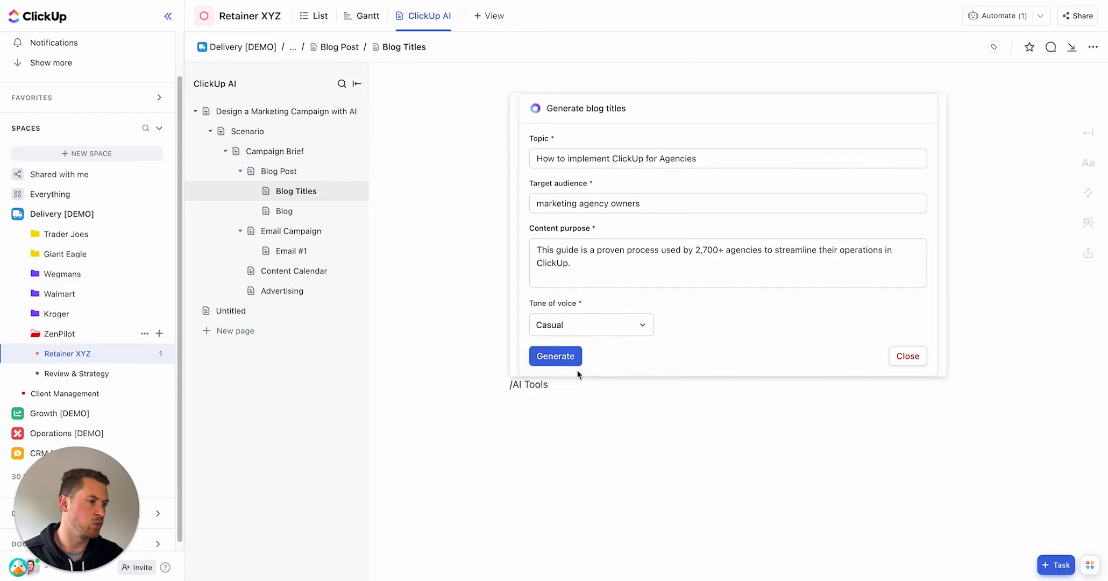
{"action": "left_click", "coordinate": [563, 357]}
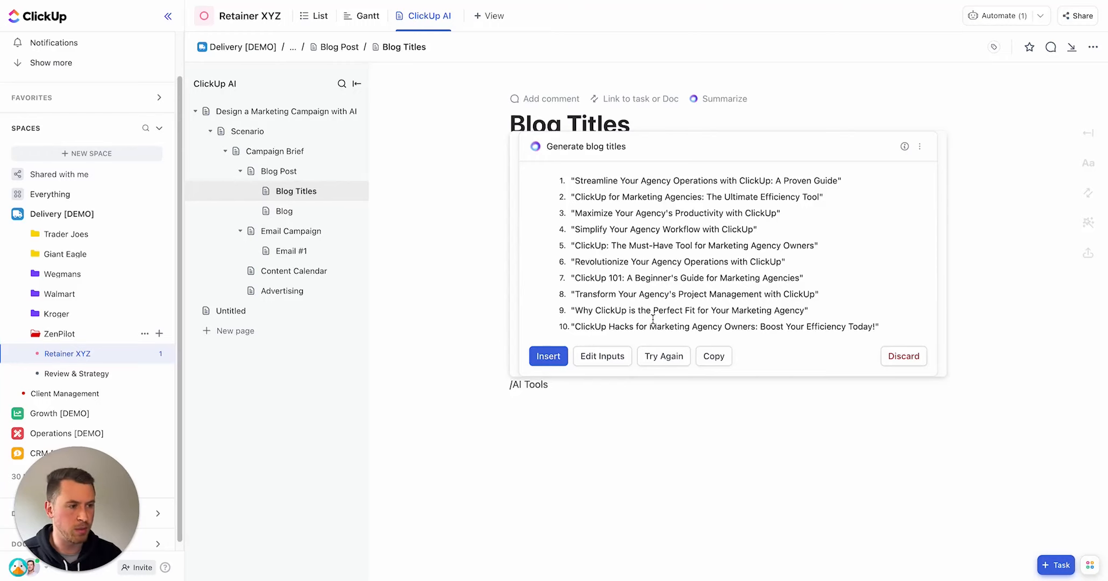
Step: Edit the blog title inputs, switch the tone of voice to Humorous, and regenerate the titles
{"action": "left_click", "coordinate": [613, 362]}
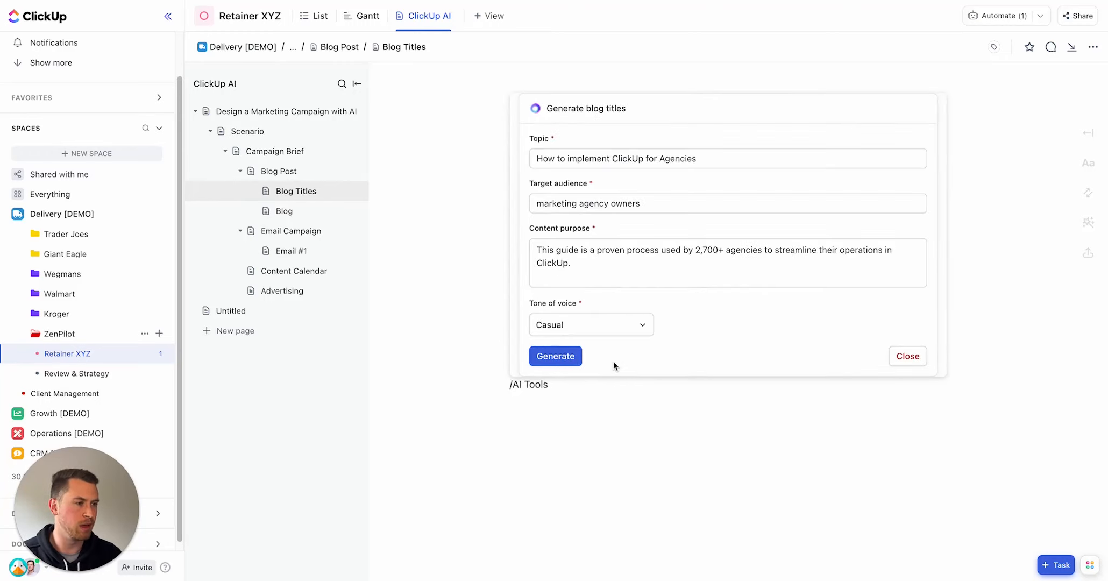
{"action": "left_click", "coordinate": [586, 330]}
{"action": "left_click", "coordinate": [587, 537]}
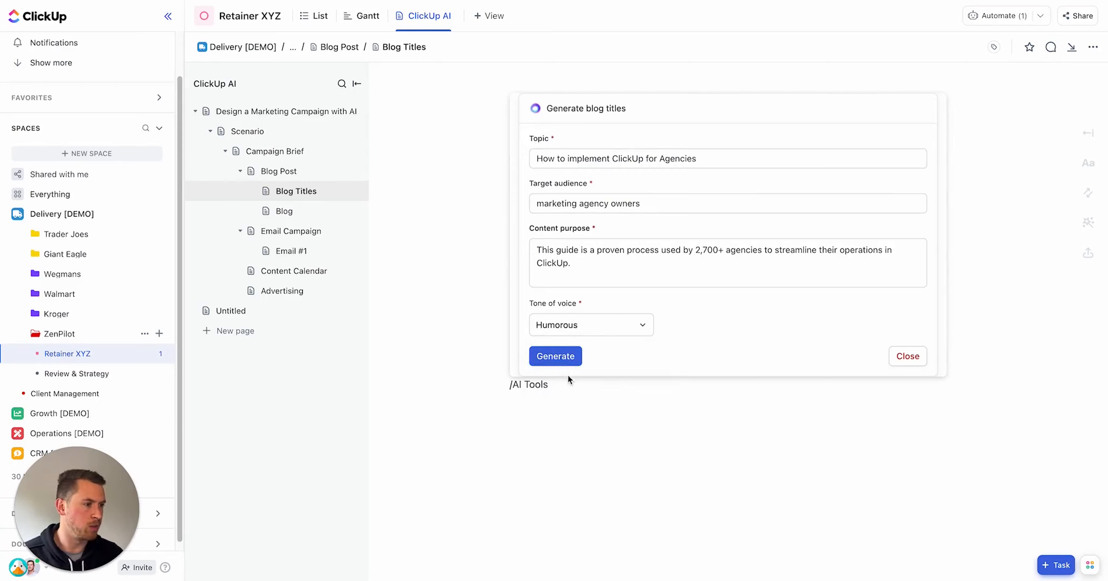
{"action": "left_click", "coordinate": [556, 356]}
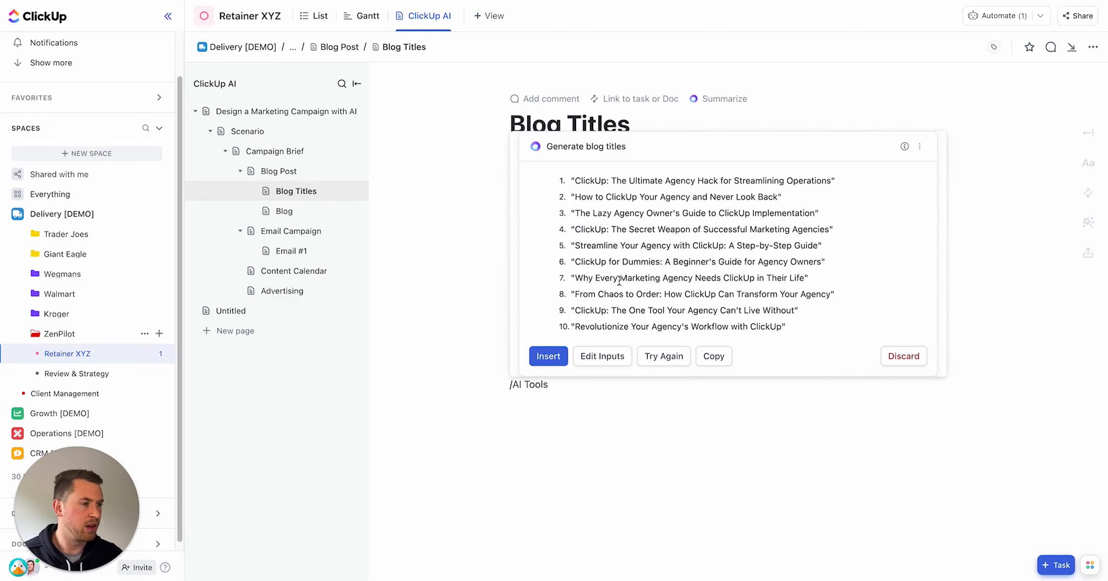
Step: Switch the tone of voice to Professional, regenerate the blog titles, and insert them below the existing list
{"action": "left_click", "coordinate": [601, 355]}
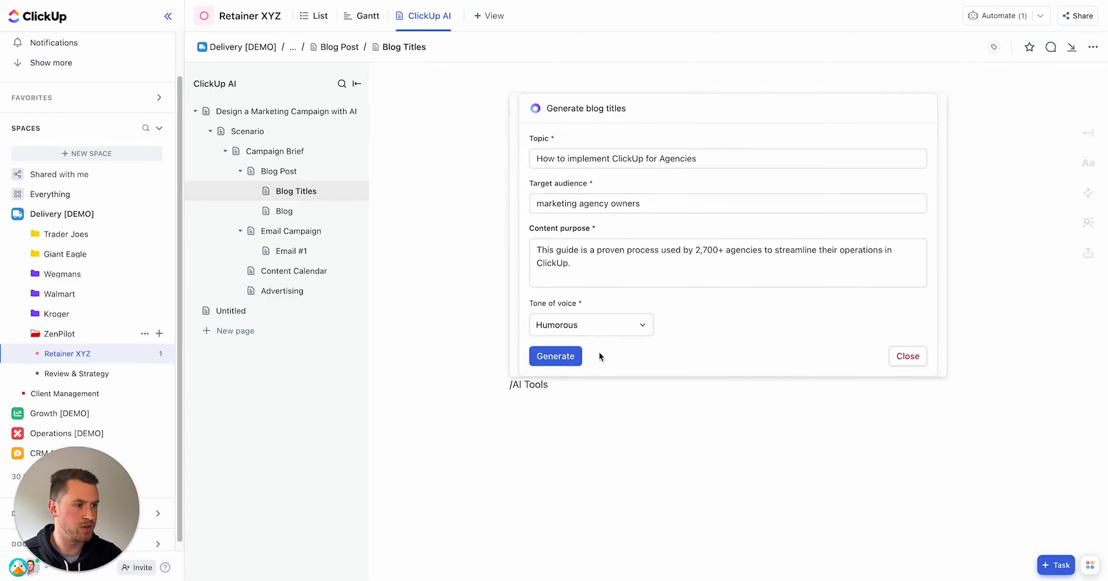
{"action": "left_click", "coordinate": [594, 324]}
{"action": "left_click", "coordinate": [573, 397]}
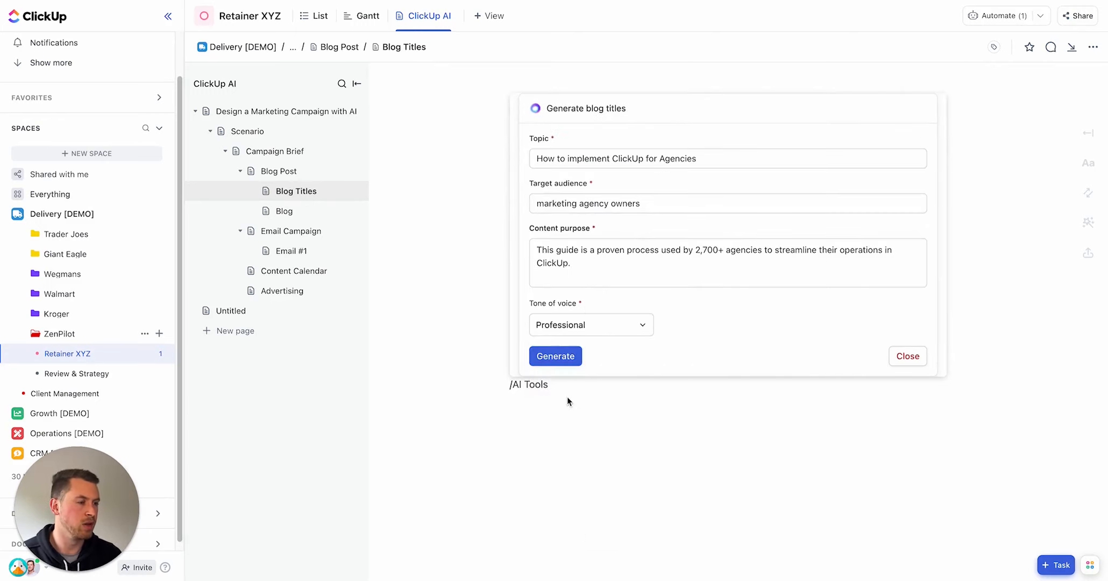
{"action": "left_click", "coordinate": [555, 356]}
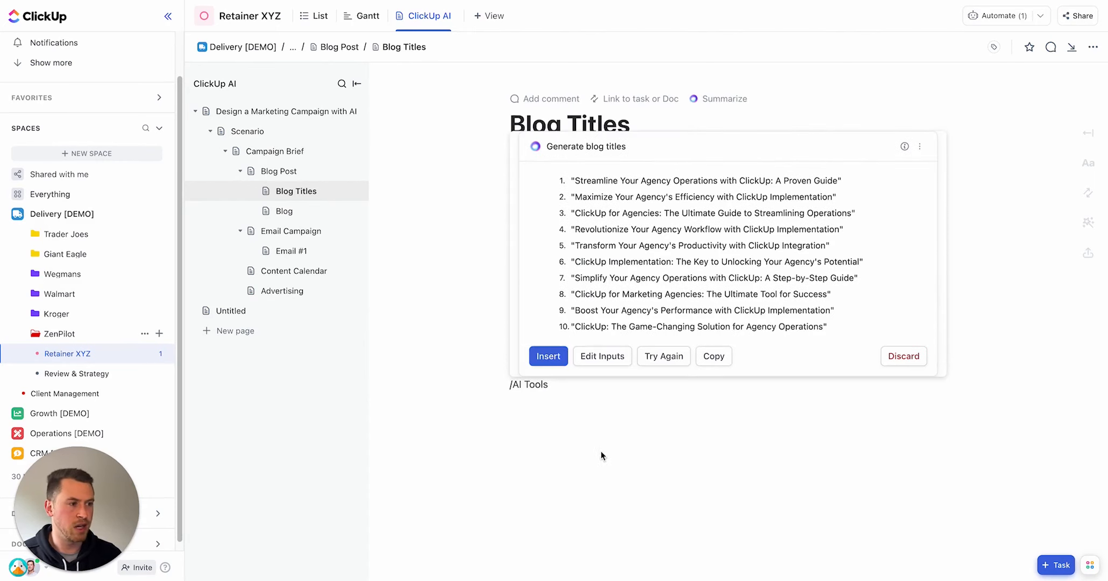
{"action": "left_click", "coordinate": [556, 356]}
Step: Copy the title 'Simplify Your Agency Operations with ClickUp: A Step-by-Step Guide' from the inserted list
{"action": "scroll", "coordinate": [568, 126], "scroll_direction": "down", "scroll_amount": 2}
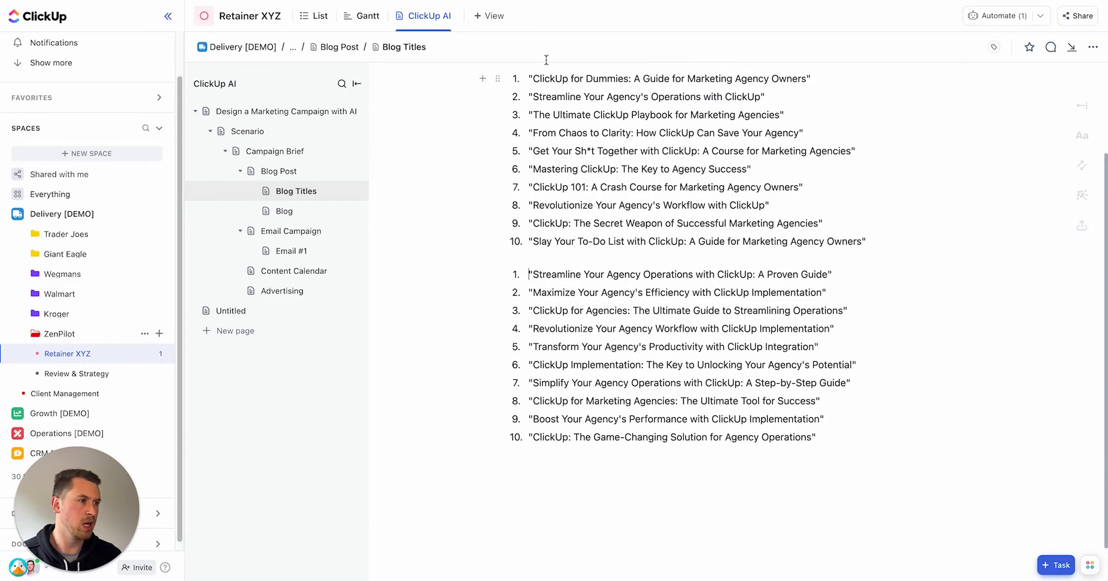
{"action": "left_click_drag", "start_coordinate": [530, 115], "coordinate": [664, 211]}
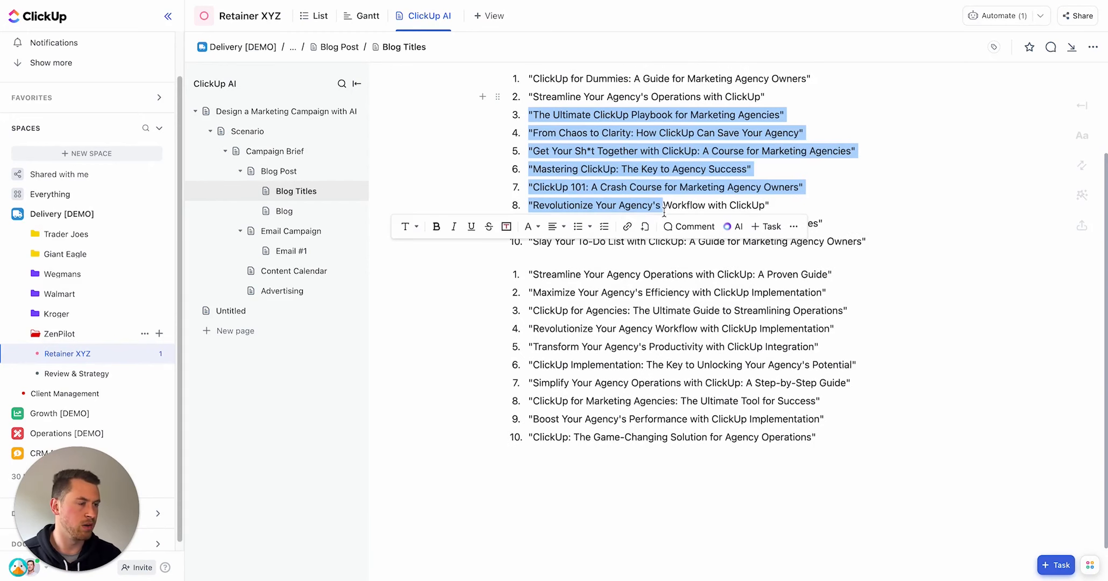
{"action": "left_click", "coordinate": [571, 144]}
{"action": "left_click_drag", "start_coordinate": [559, 291], "coordinate": [706, 428]}
{"action": "scroll", "coordinate": [677, 313], "scroll_direction": "down", "scroll_amount": 1}
{"action": "left_click", "coordinate": [676, 334]}
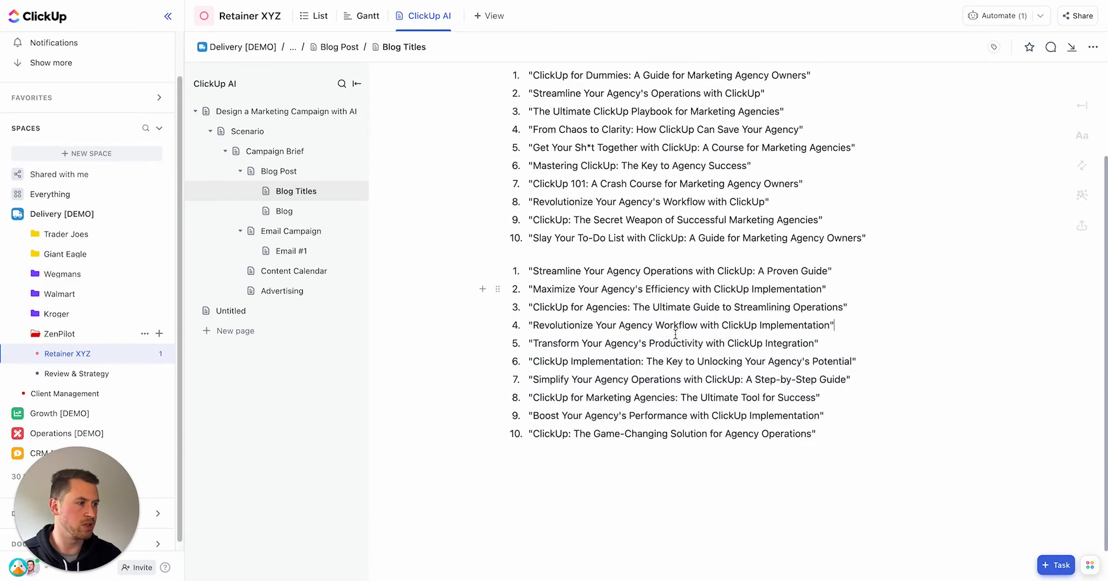
{"action": "left_click_drag", "start_coordinate": [533, 380], "coordinate": [844, 383]}
{"action": "key", "text": "ctrl+c"}
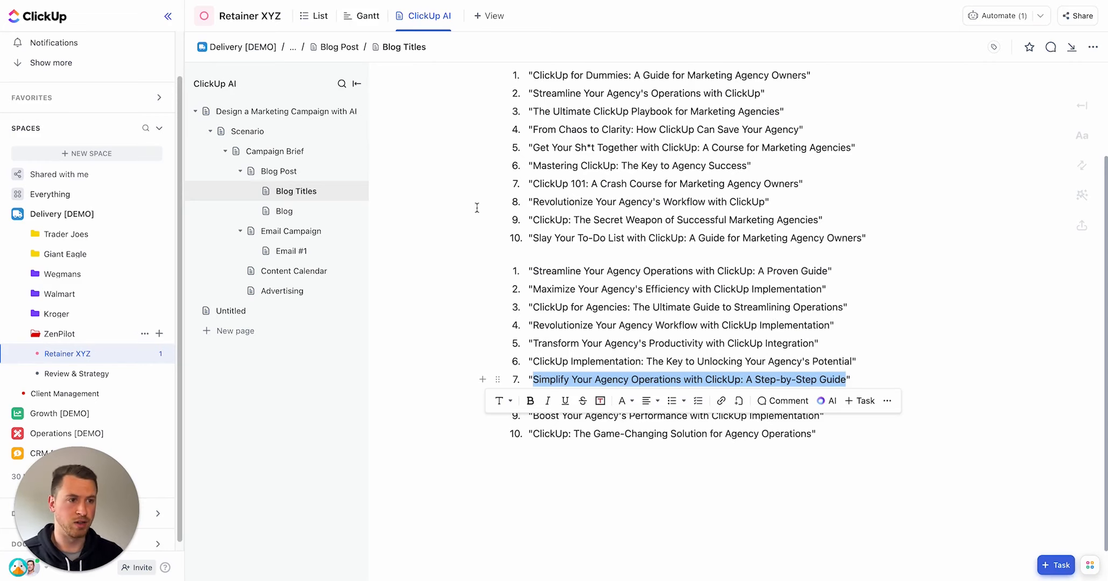
Step: Open the Blog page and rename it by pasting the copied title over its name
{"action": "left_click", "coordinate": [281, 211]}
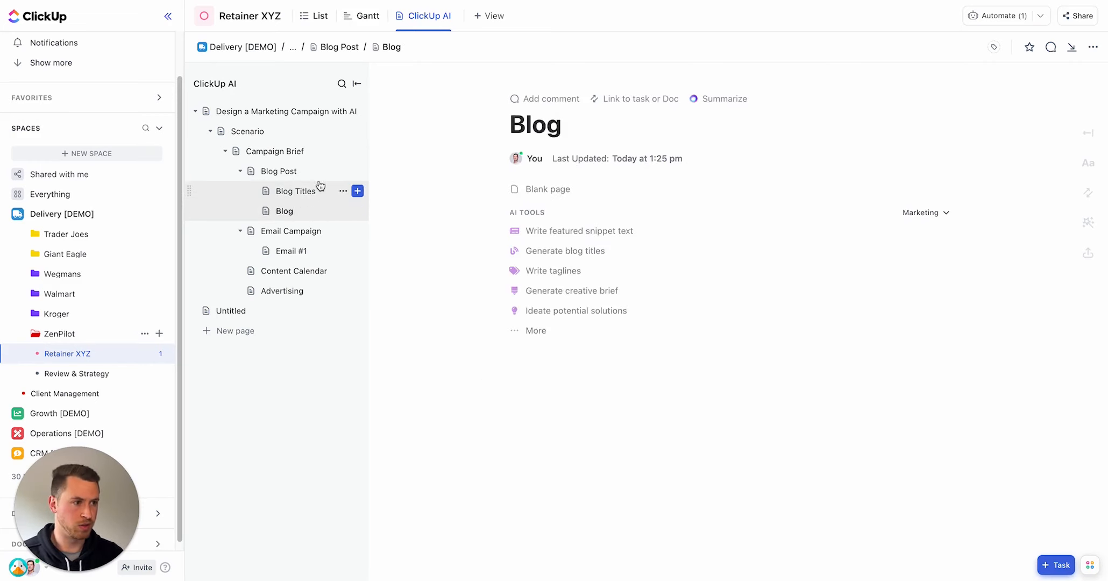
{"action": "double_click", "coordinate": [526, 121]}
{"action": "key", "text": "ctrl+v"}
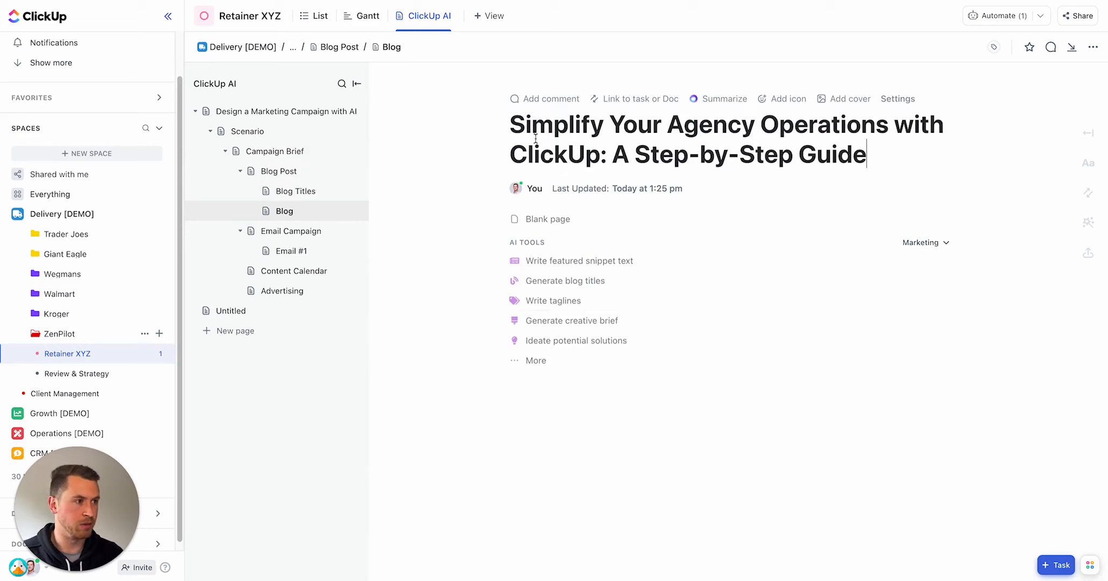
{"action": "left_click", "coordinate": [659, 454]}
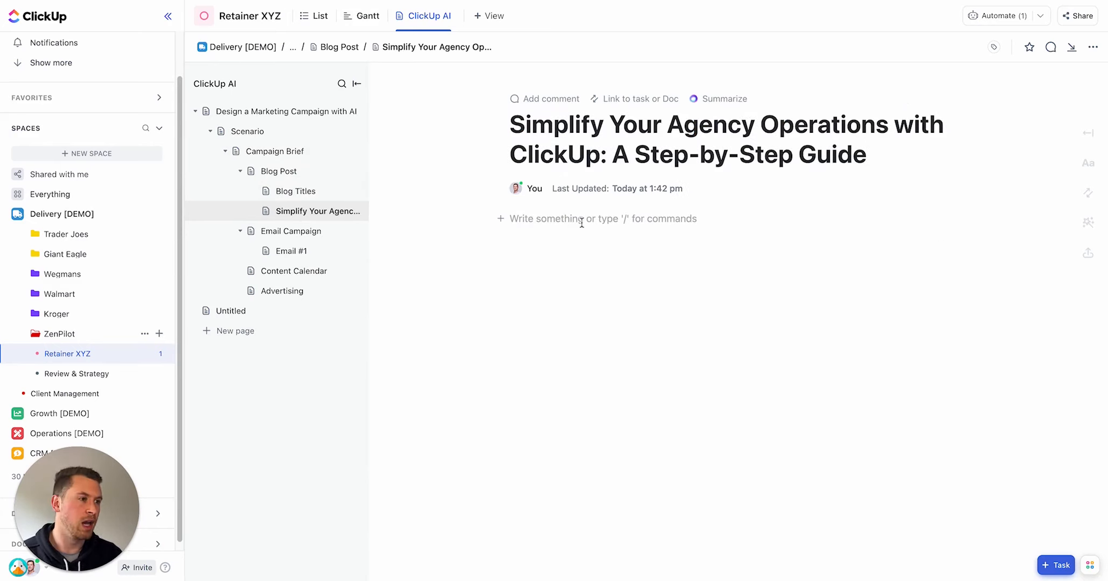
{"action": "type", "text": "/wr"}
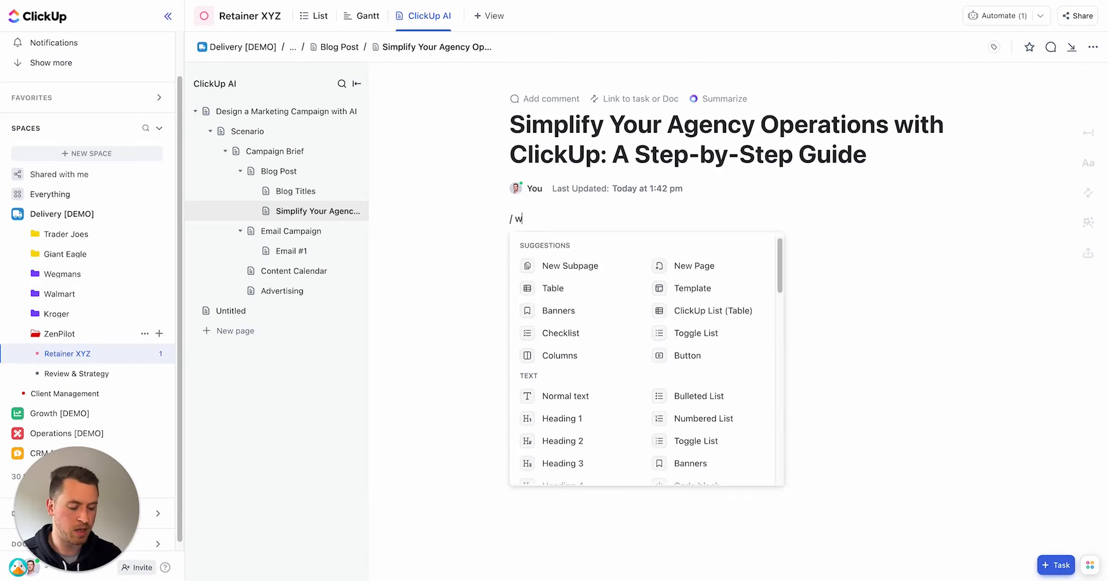
{"action": "type", "text": "i"}
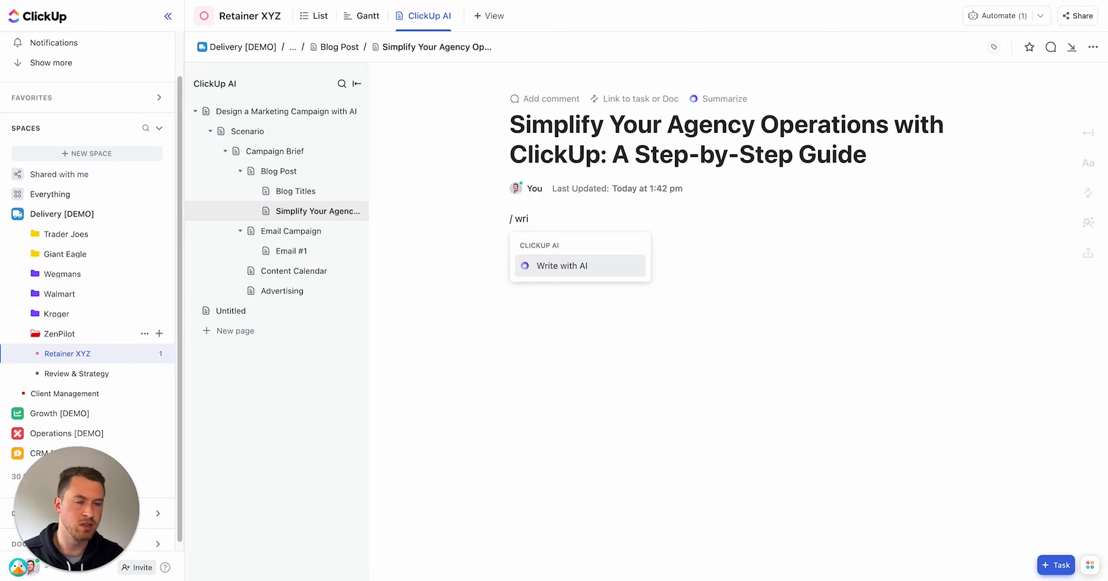
{"action": "key", "text": "BackSpace"}
{"action": "key", "text": "BackSpace"}
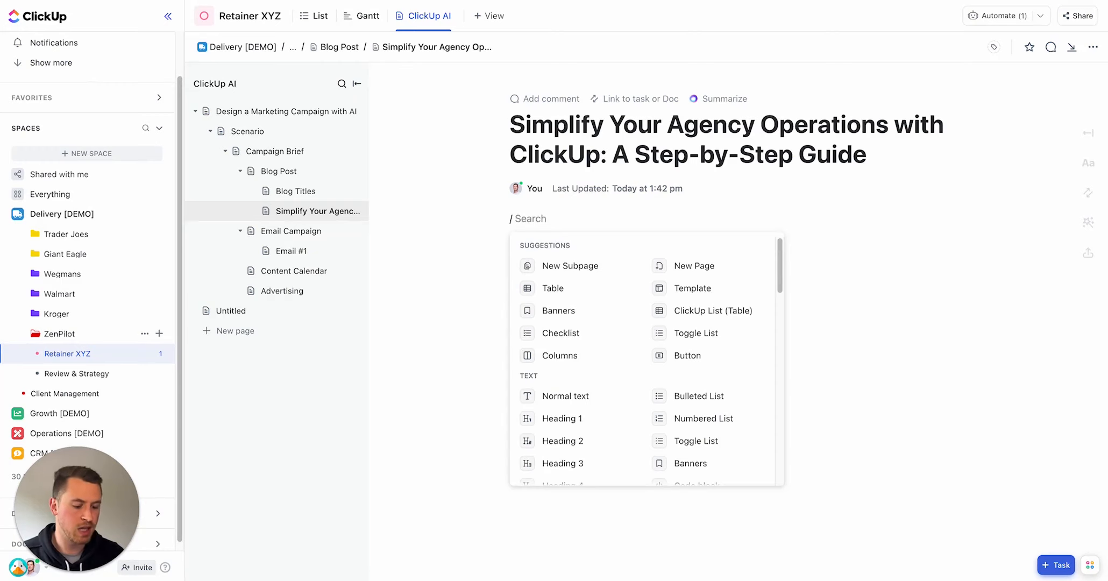
{"action": "type", "text": "ai"}
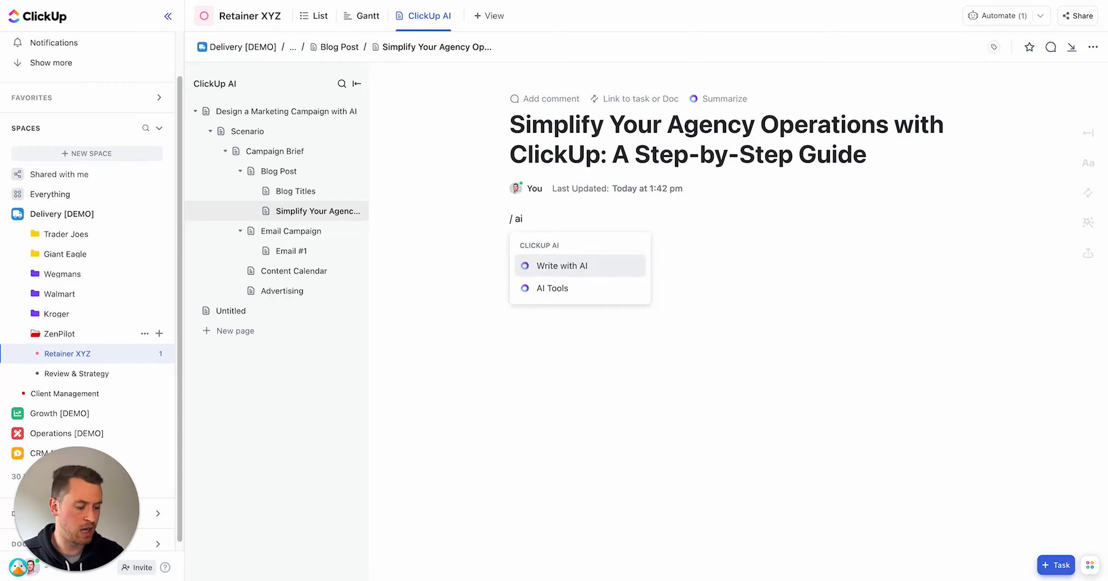
{"action": "key", "text": "Down"}
{"action": "key", "text": "Return"}
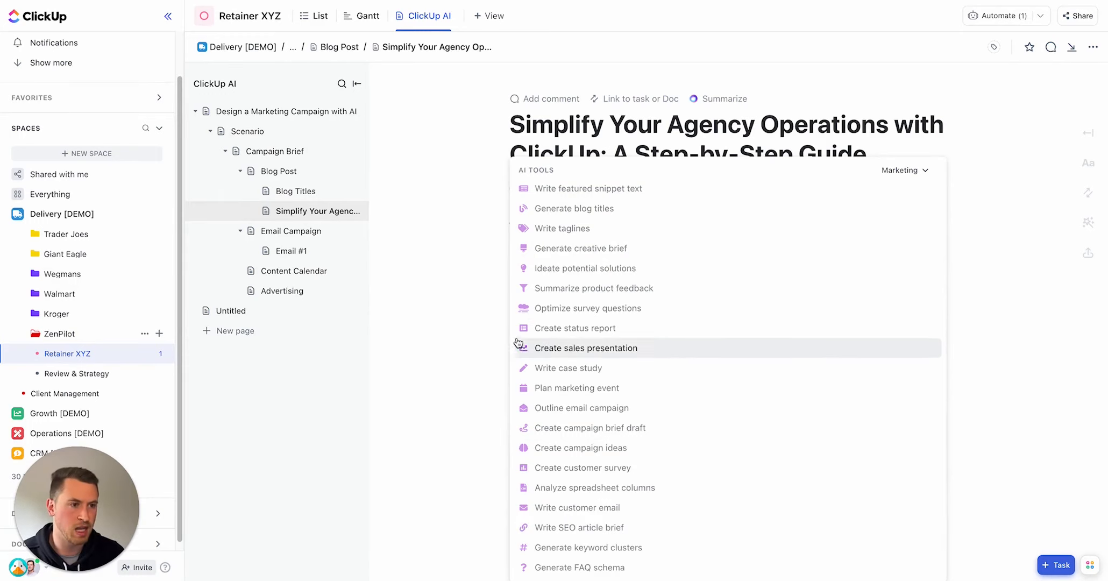
{"action": "left_click", "coordinate": [469, 311]}
Step: Open the Write with AI prompt in the body of the renamed blog page
{"action": "left_click", "coordinate": [571, 221]}
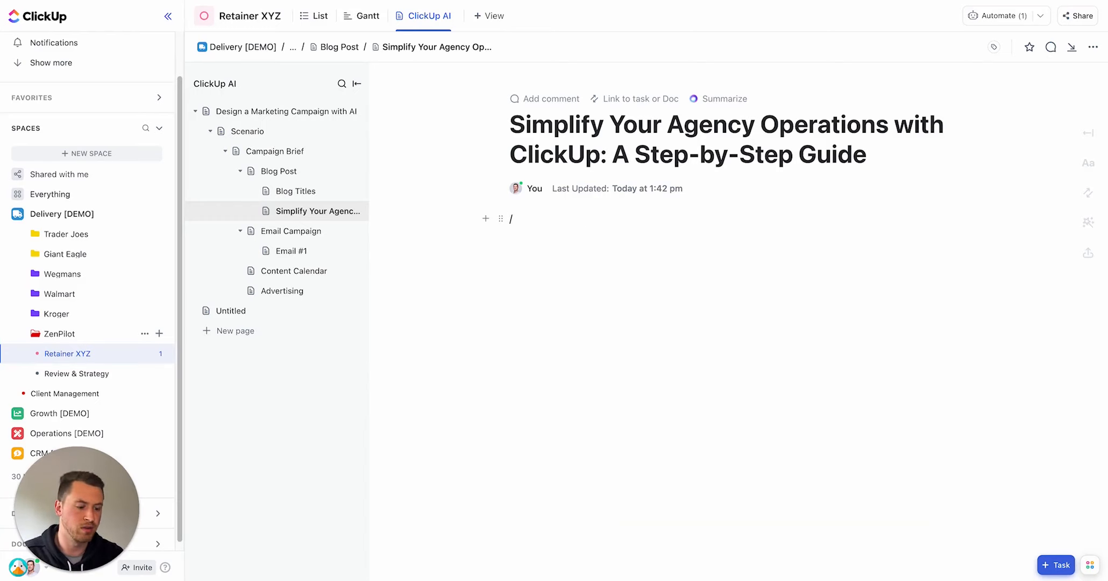
{"action": "key", "text": "BackSpace"}
{"action": "type", "text": "rit"}
{"action": "key", "text": "Escape"}
{"action": "left_click", "coordinate": [564, 219]}
{"action": "type", "text": "/ write"}
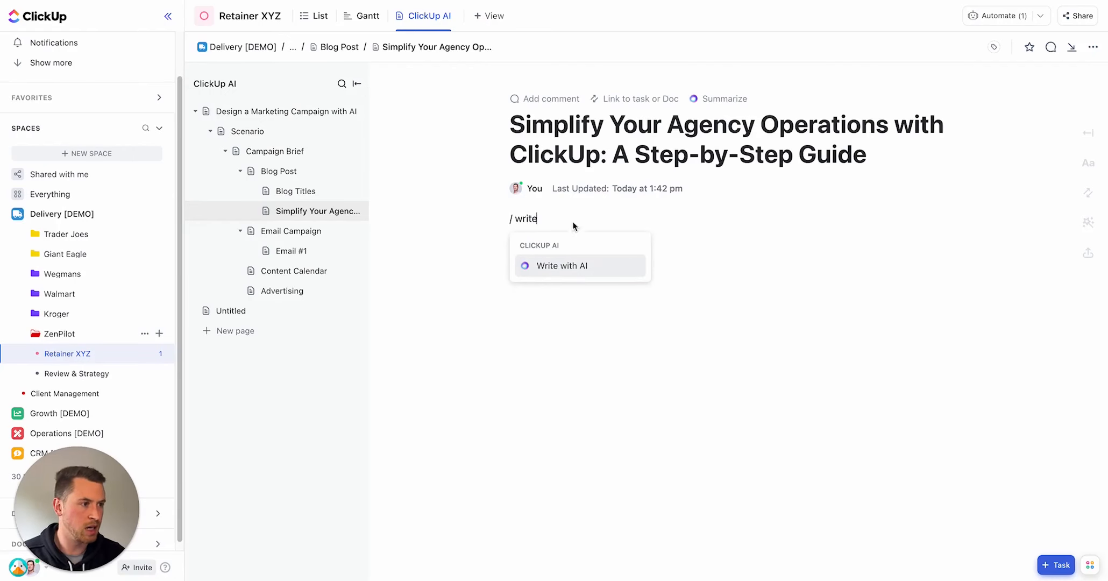
{"action": "left_click", "coordinate": [572, 266]}
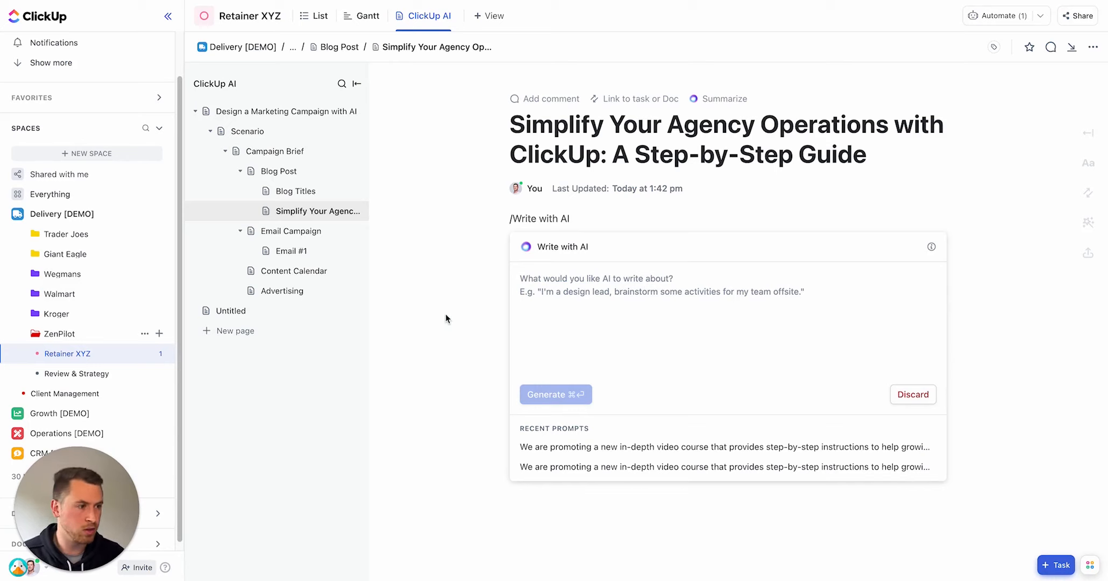
Step: Paste a prompt requesting a 1500 word casual overview of how marketing agencies can leverage a project management tool, and generate it
{"action": "type", "text": "I'm writing an article about the 5 ways marketing agencies can best leverage a project management tool to be more effective. Write a 1500 word overview of how this article would be best written. The audience is marketing agency founders and should be written in a casual and conversational manner"}
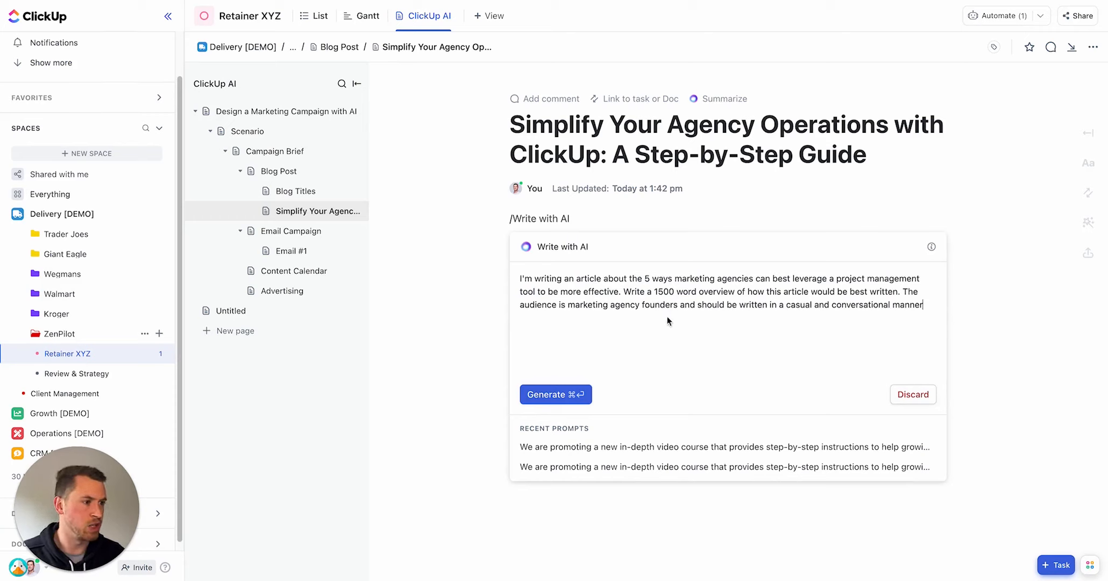
{"action": "left_click_drag", "start_coordinate": [664, 292], "coordinate": [745, 301]}
{"action": "left_click", "coordinate": [776, 303]}
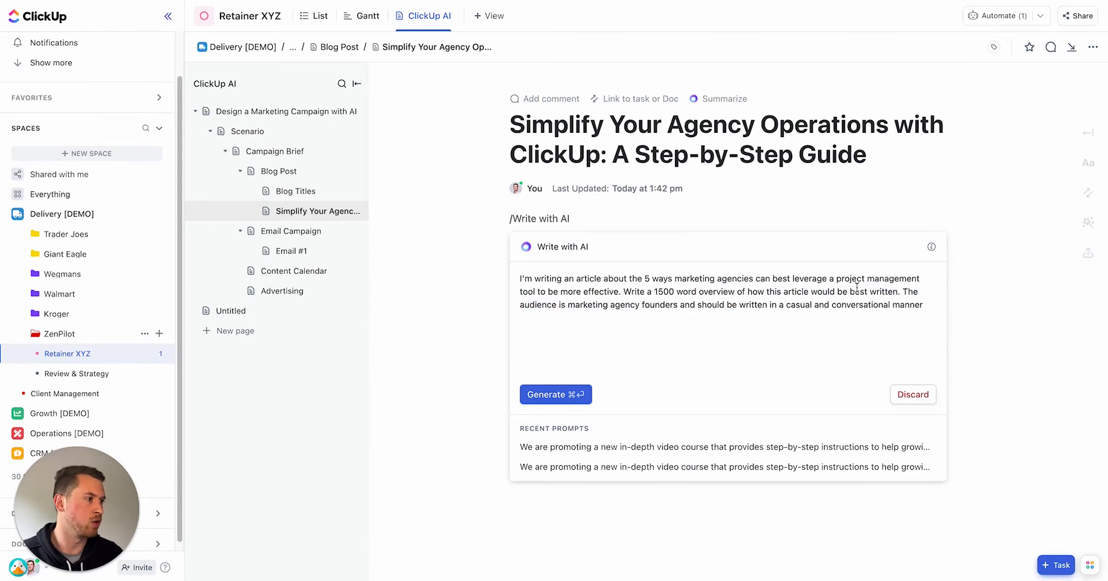
{"action": "left_click", "coordinate": [904, 305]}
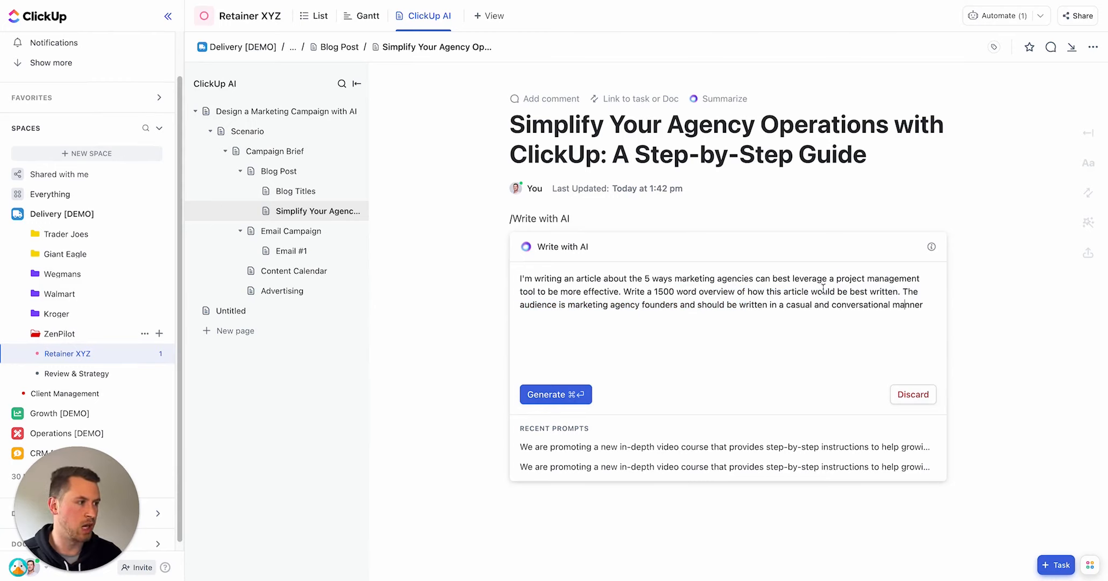
{"action": "left_click", "coordinate": [574, 396]}
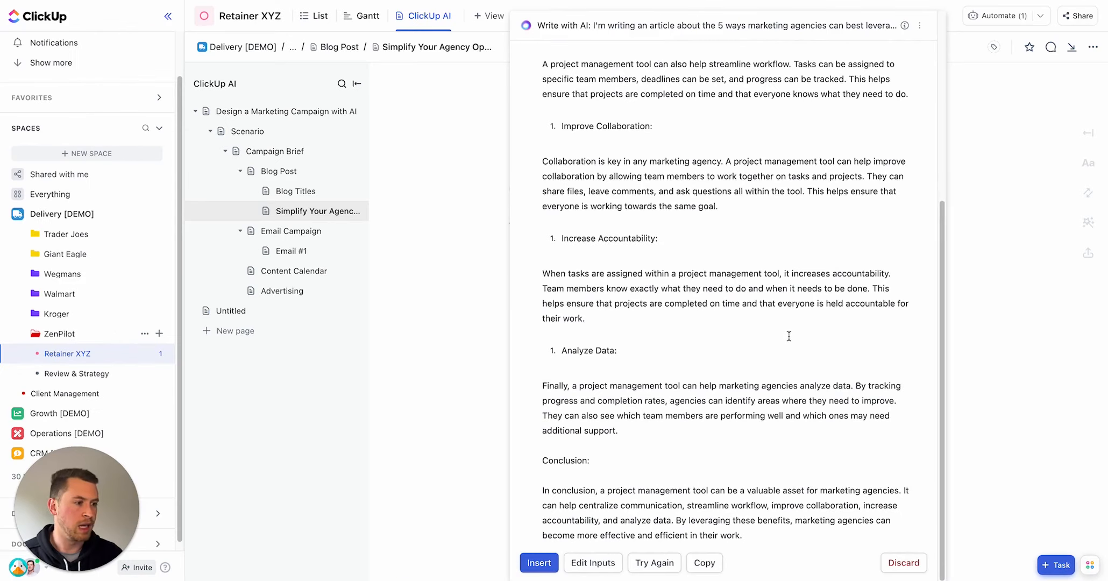
Step: Edit the prompt to request a 2000 word overview, regenerate, and insert the result into the page
{"action": "left_click", "coordinate": [602, 566]}
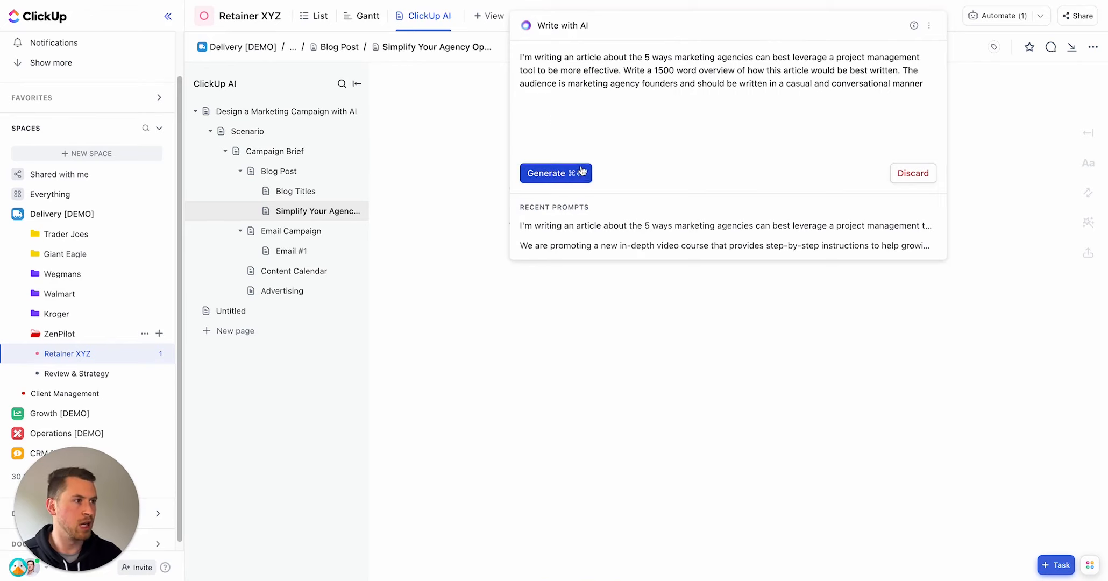
{"action": "left_click_drag", "start_coordinate": [654, 70], "coordinate": [661, 72]}
{"action": "type", "text": "20"}
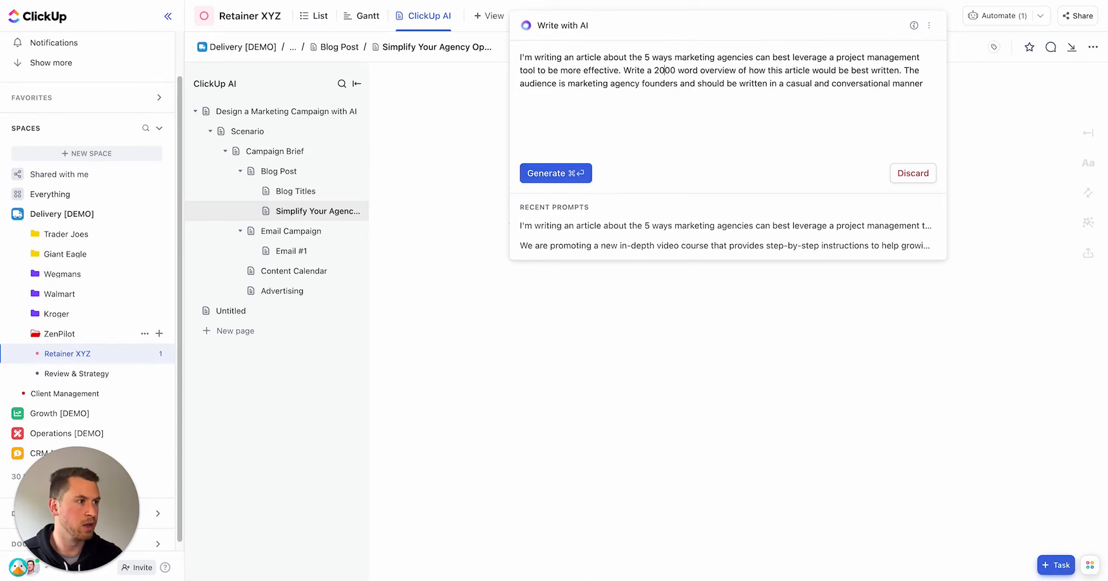
{"action": "left_click", "coordinate": [554, 173]}
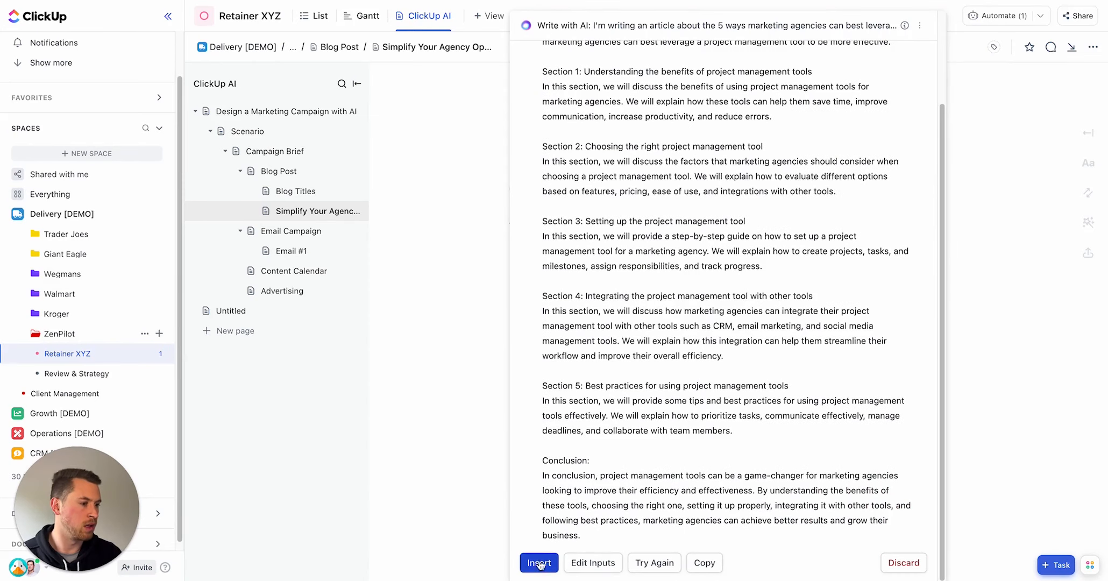
{"action": "left_click", "coordinate": [538, 563]}
Step: Remove the leftover characters above the inserted overview and tidy its spacing
{"action": "left_click", "coordinate": [515, 233]}
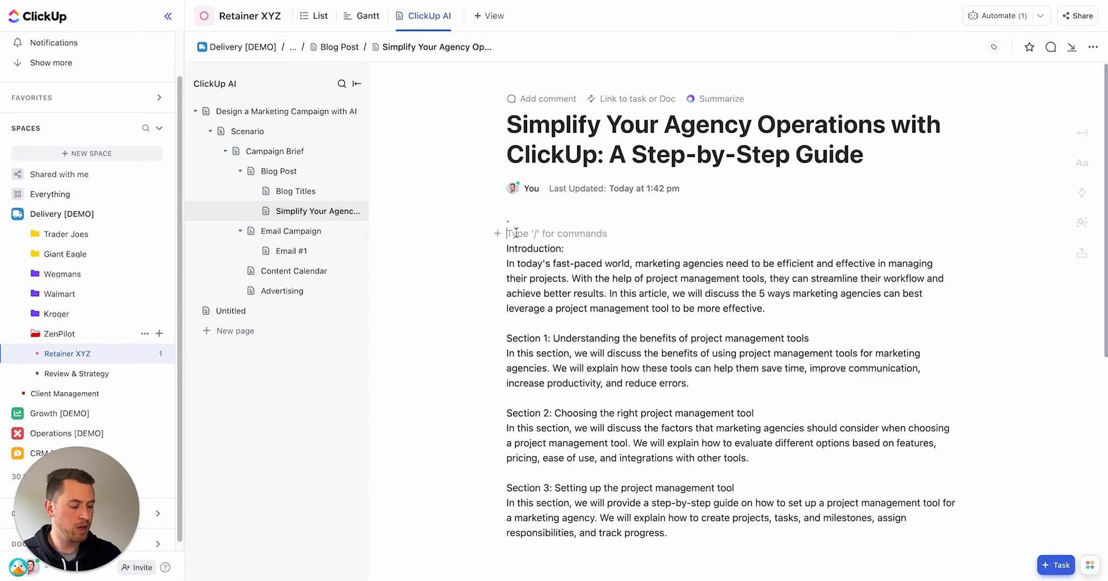
{"action": "key", "text": "BackSpace"}
{"action": "key", "text": "BackSpace"}
{"action": "left_click", "coordinate": [581, 235]}
{"action": "key", "text": "Return"}
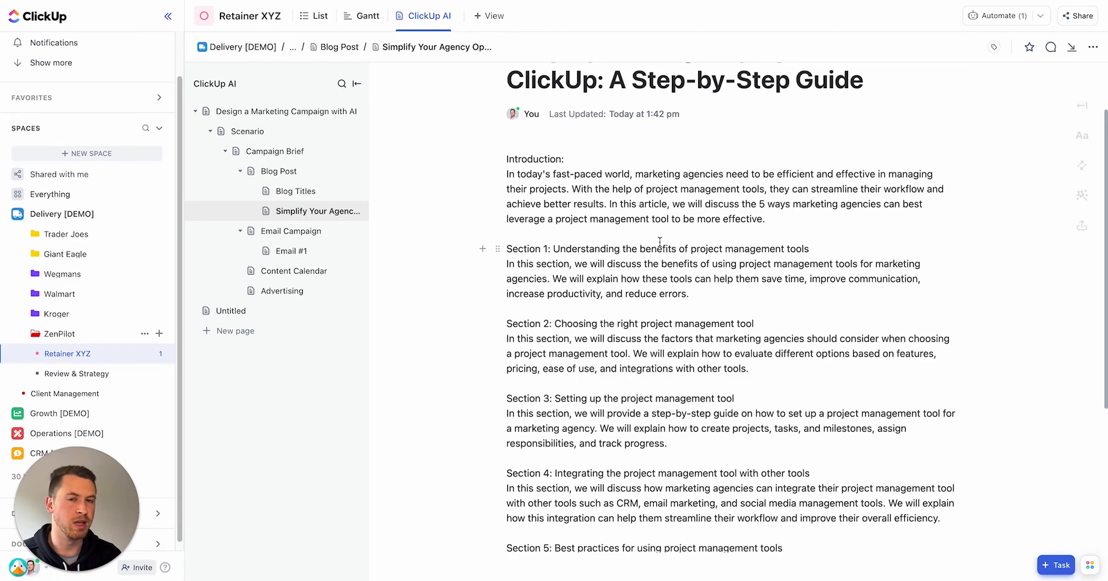
{"action": "scroll", "coordinate": [659, 242], "scroll_direction": "down", "scroll_amount": 5}
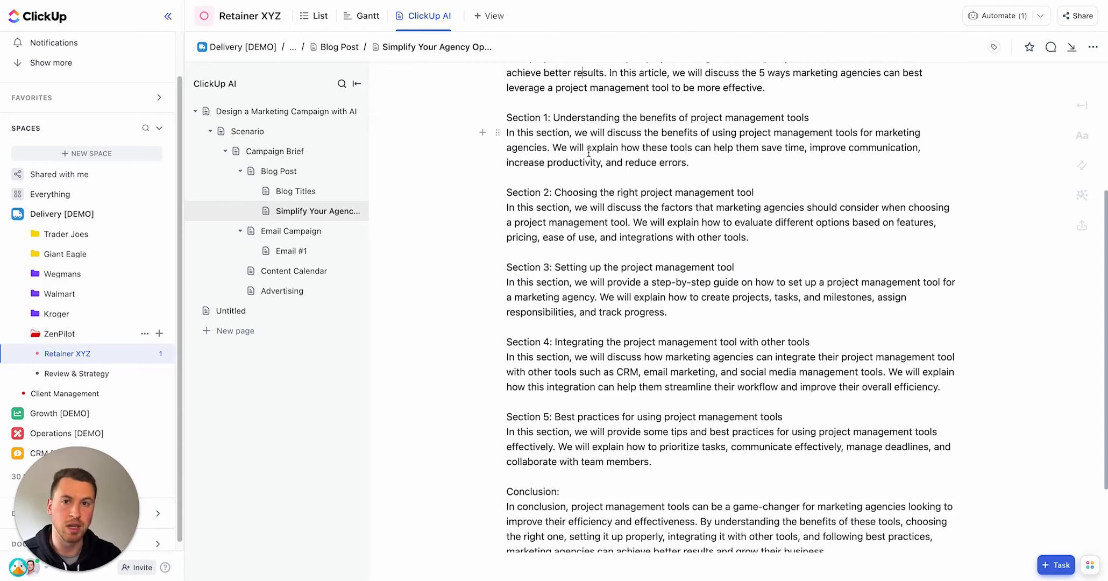
Step: Open the Email Campaign page and launch the Outline email campaign AI tool from the Marketing tools
{"action": "left_click", "coordinate": [294, 231]}
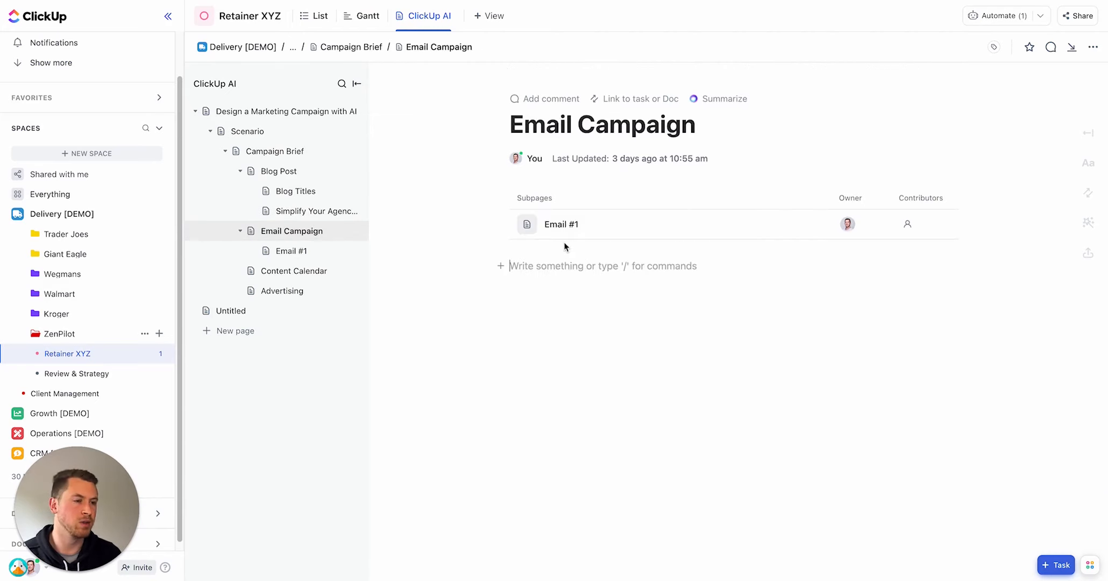
{"action": "type", "text": "/ ai"}
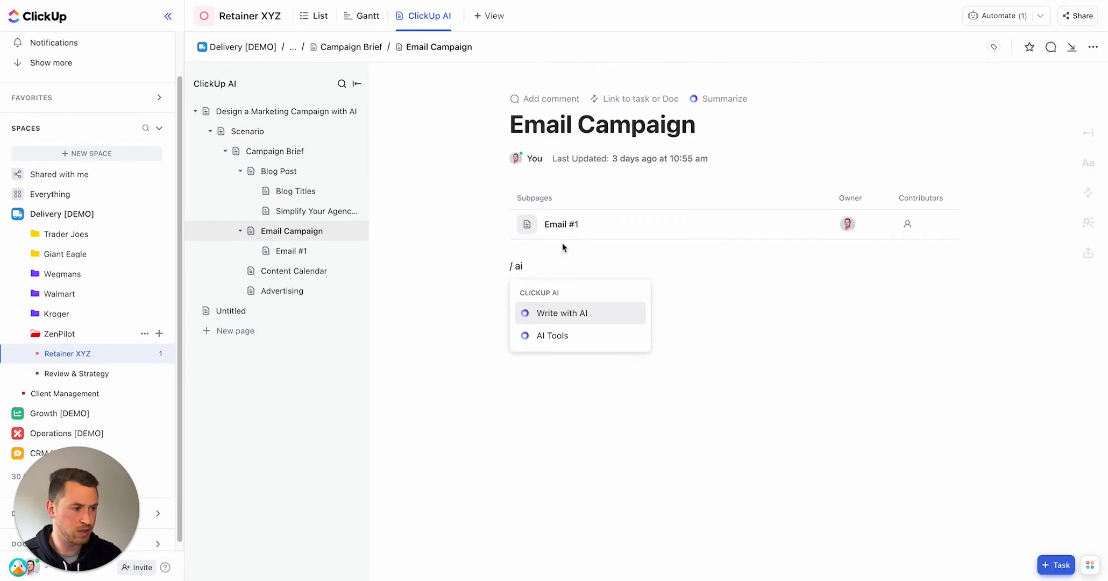
{"action": "key", "text": "Down"}
{"action": "key", "text": "Return"}
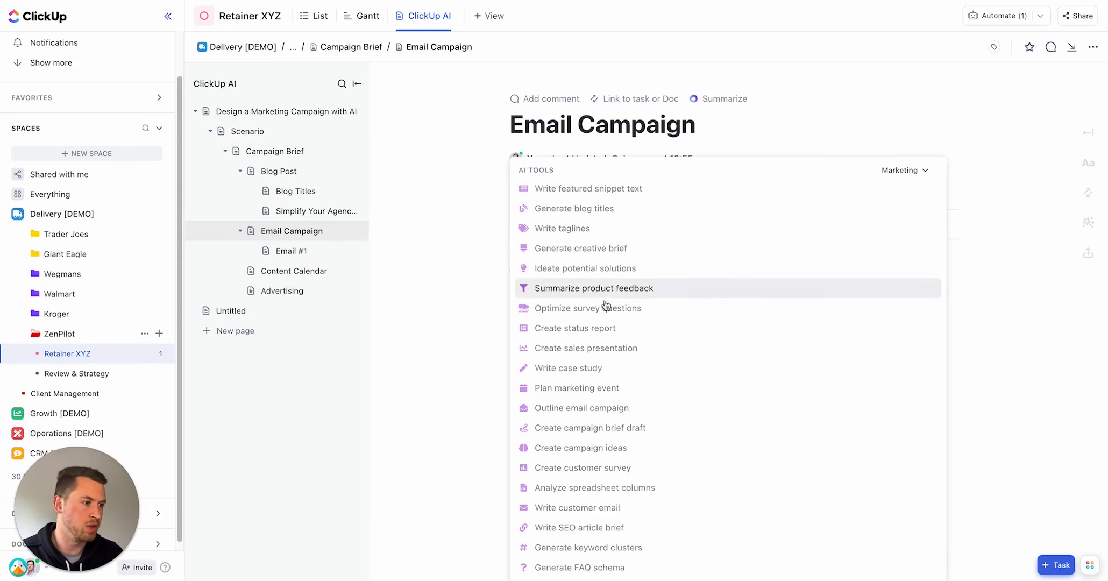
{"action": "left_click", "coordinate": [905, 170]}
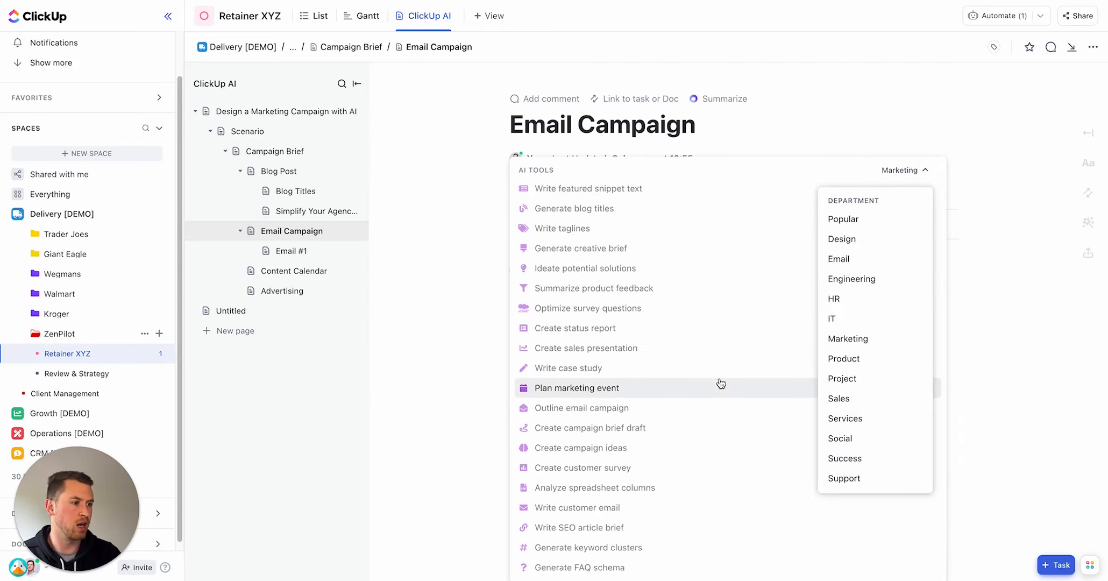
{"action": "left_click", "coordinate": [605, 408]}
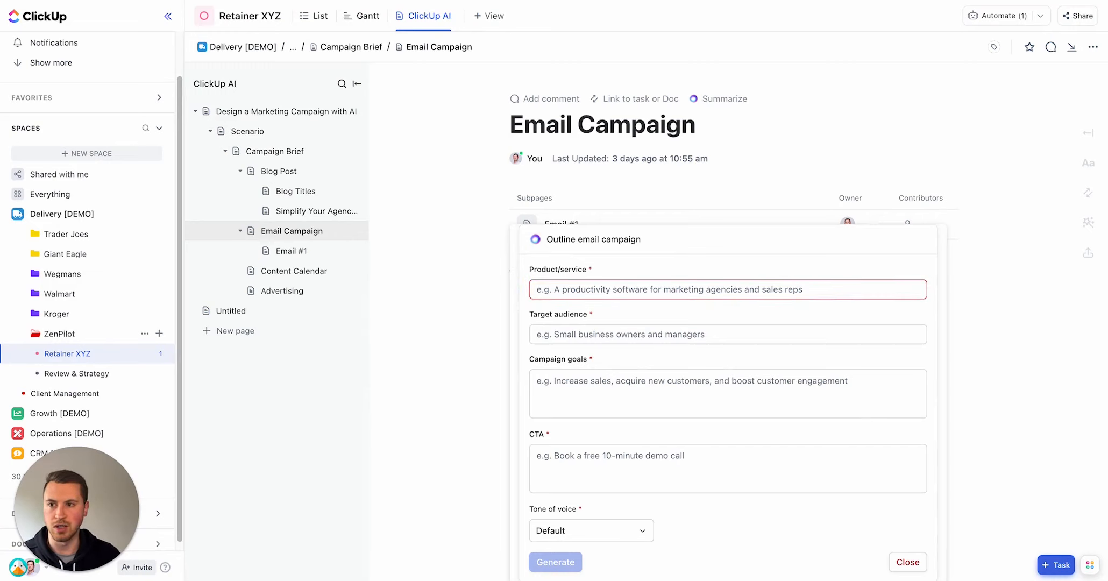
Step: Paste the product/service 'An Educational Course - ClickUp for Agencies Playbook', audience 'Marketing agency owners' and the three campaign goals
{"action": "left_click", "coordinate": [563, 291]}
{"action": "type", "text": "An Educational Course - ClickUp for Agencies Playbook"}
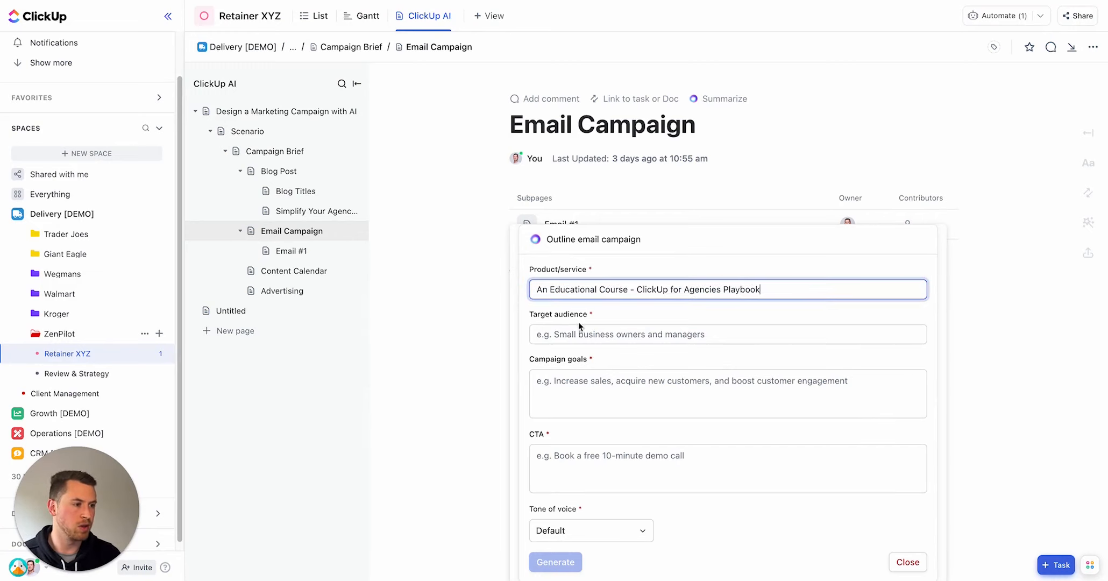
{"action": "left_click", "coordinate": [580, 333]}
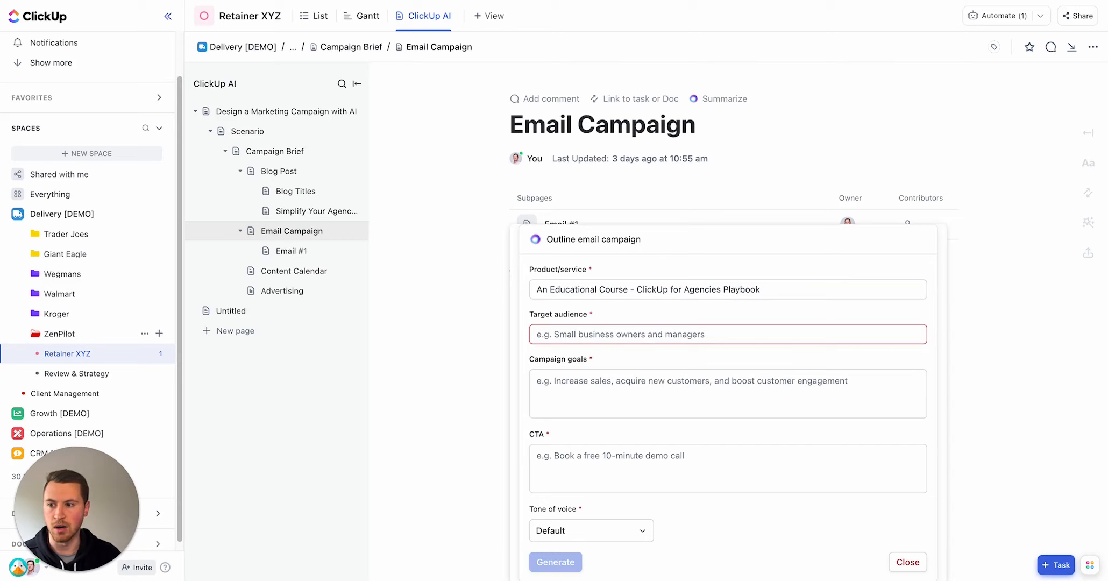
{"action": "type", "text": "Marketing agency owners"}
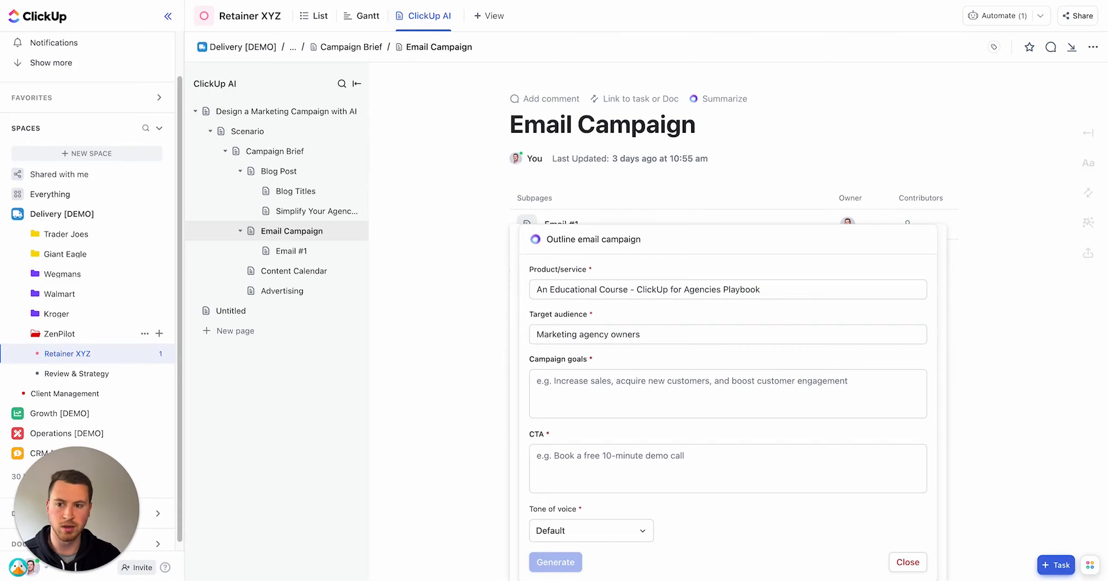
{"action": "left_click", "coordinate": [732, 381]}
{"action": "type", "text": "Increase awareness, increase course conversions, increase revenue"}
Step: Enter the CTA 'Get Instant Access to the Course', choose a Casual tone of voice, and generate the outline
{"action": "left_click", "coordinate": [694, 463]}
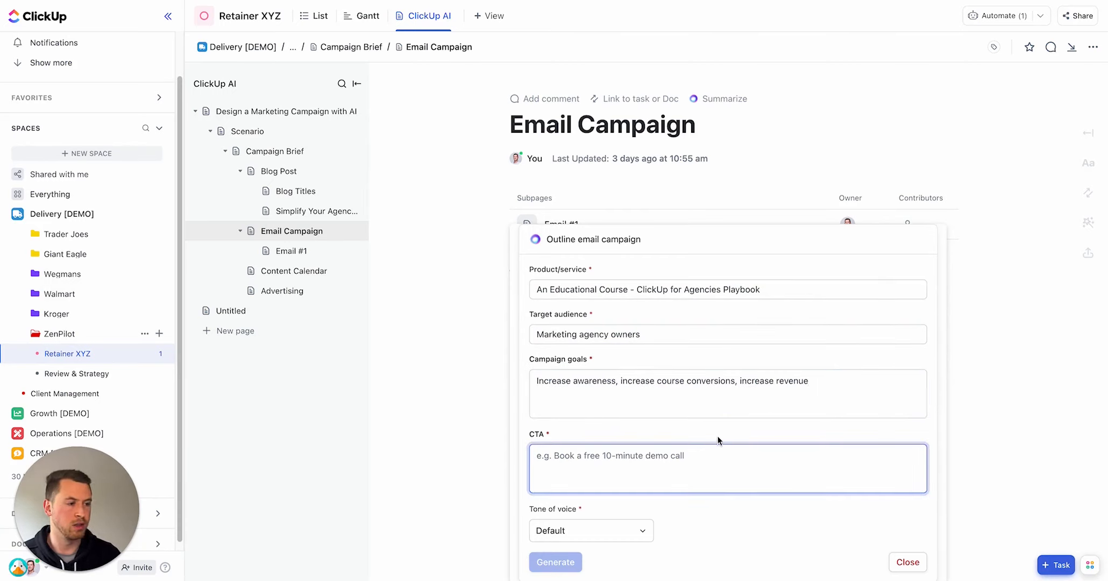
{"action": "type", "text": "Get "}
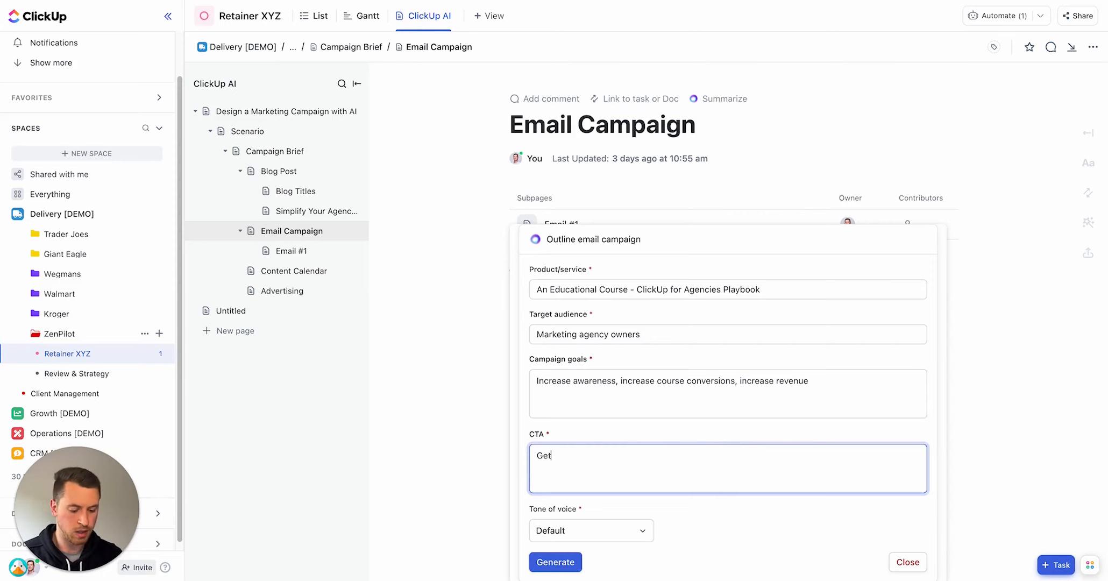
{"action": "type", "text": "Instant "}
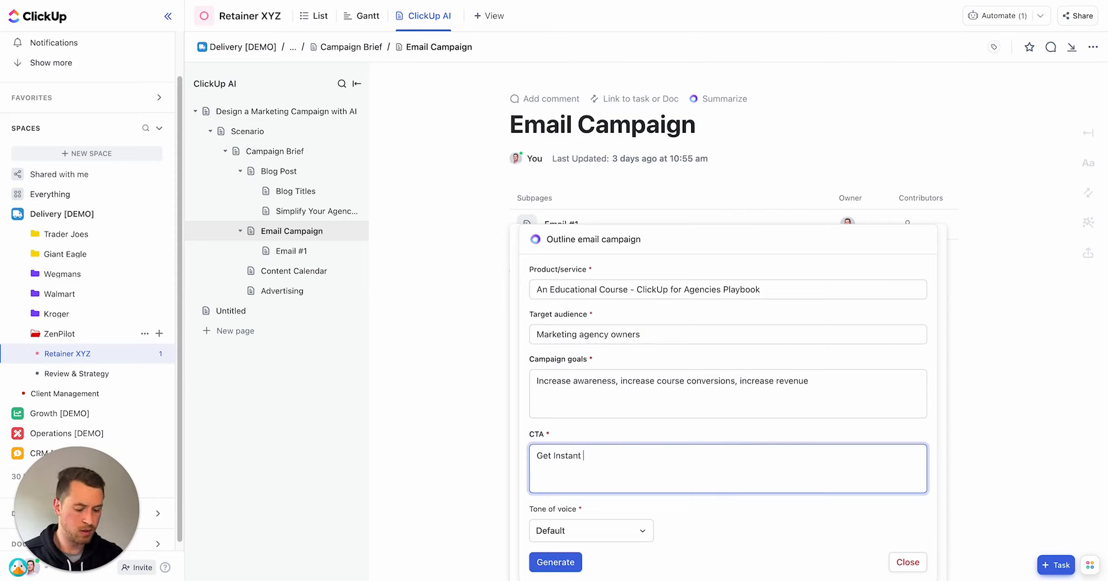
{"action": "type", "text": "Access to the C"}
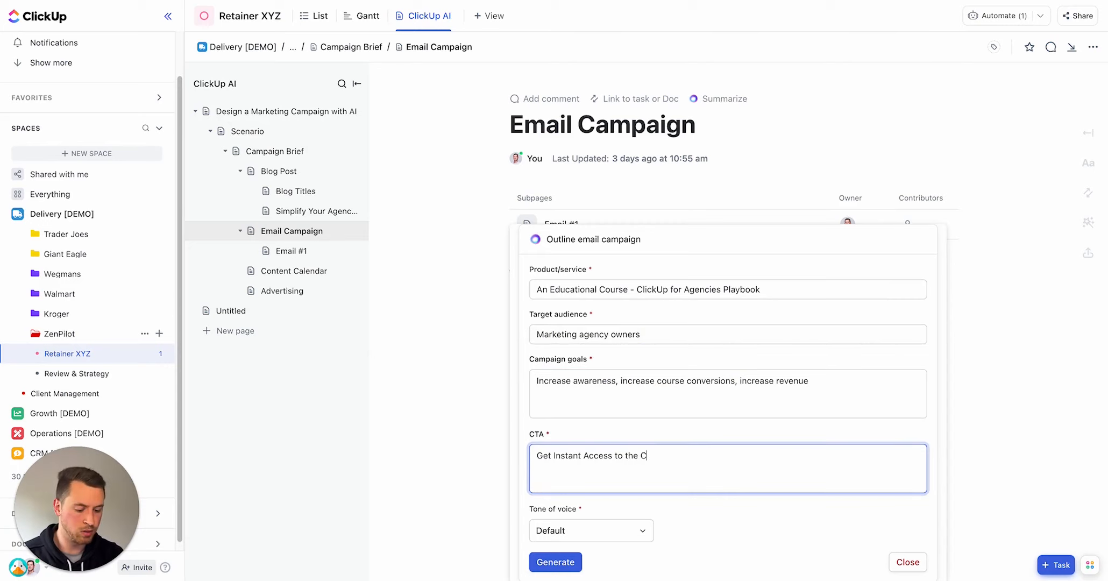
{"action": "type", "text": "ourse"}
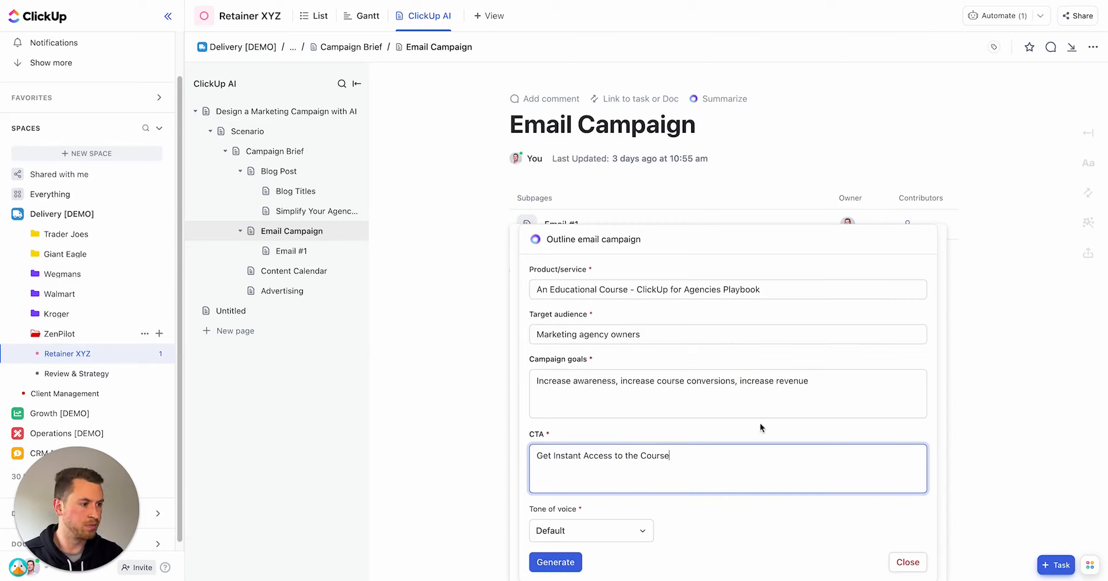
{"action": "left_click", "coordinate": [641, 531]}
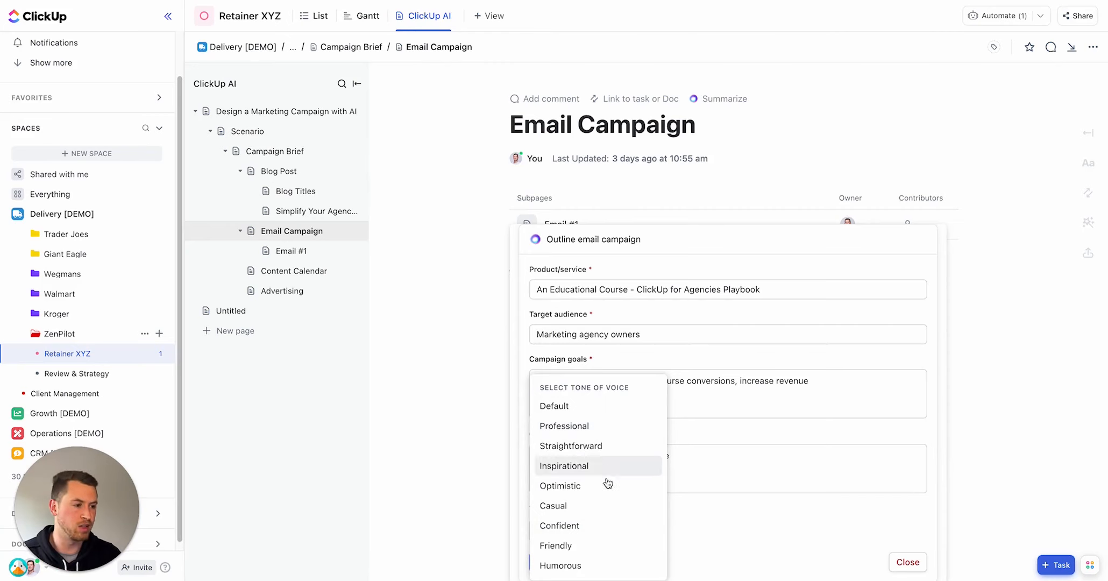
{"action": "left_click", "coordinate": [638, 508]}
{"action": "left_click", "coordinate": [561, 563]}
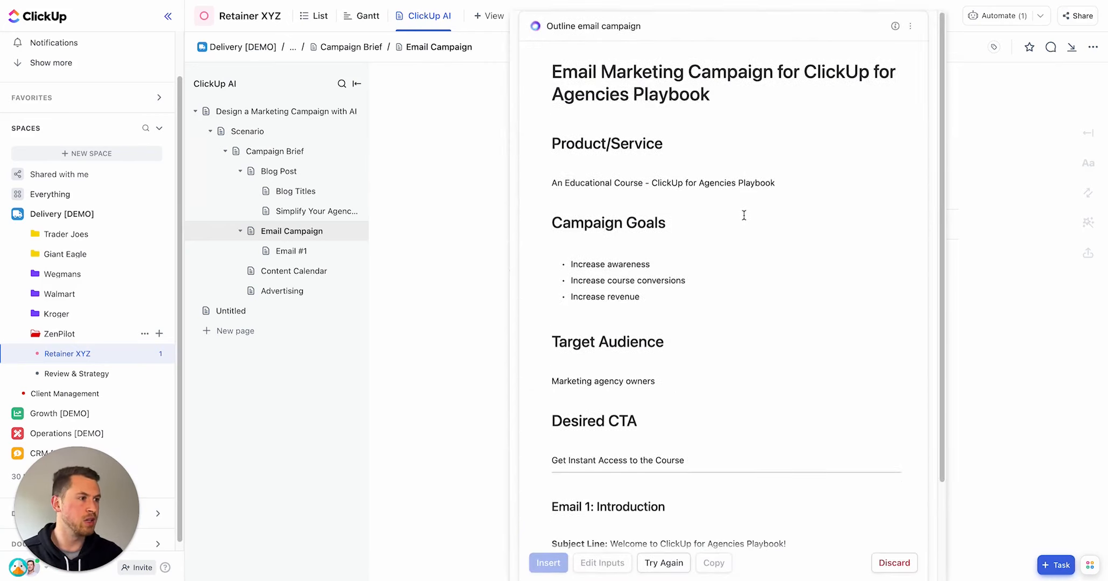
Step: Review the generated five-email campaign outline and insert it into the Email Campaign page
{"action": "scroll", "coordinate": [751, 200], "scroll_direction": "down", "scroll_amount": 4}
{"action": "scroll", "coordinate": [747, 207], "scroll_direction": "down", "scroll_amount": 3}
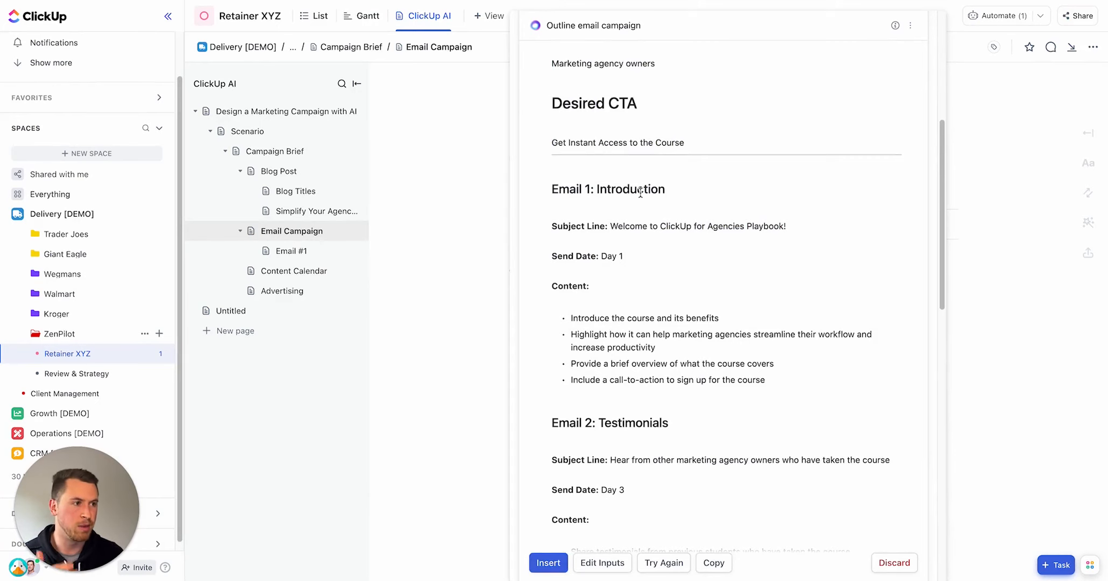
{"action": "scroll", "coordinate": [638, 208], "scroll_direction": "down", "scroll_amount": 3}
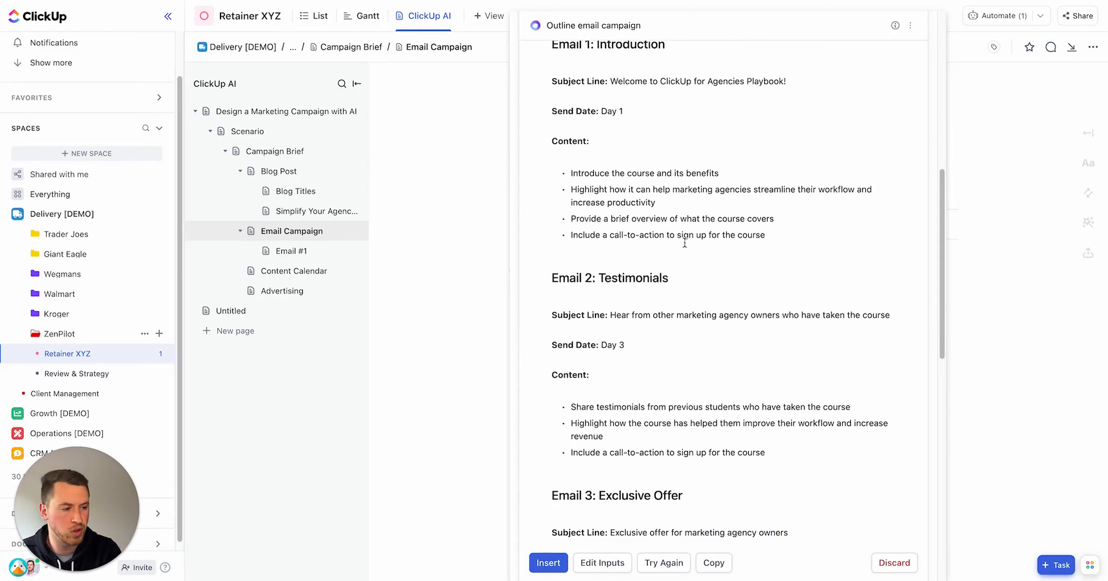
{"action": "scroll", "coordinate": [685, 244], "scroll_direction": "down", "scroll_amount": 12}
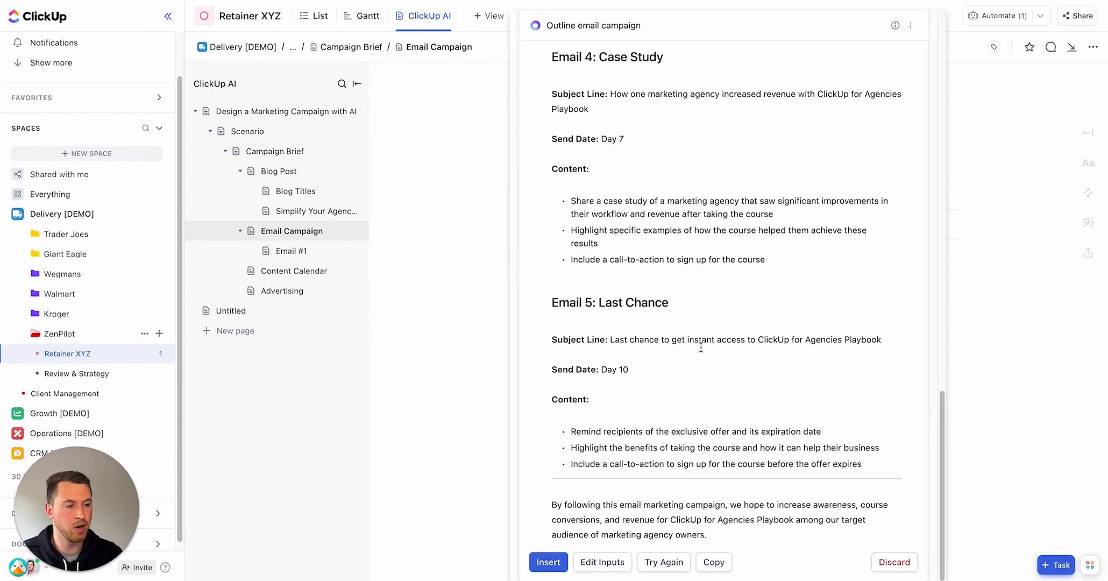
{"action": "scroll", "coordinate": [715, 333], "scroll_direction": "up", "scroll_amount": 1}
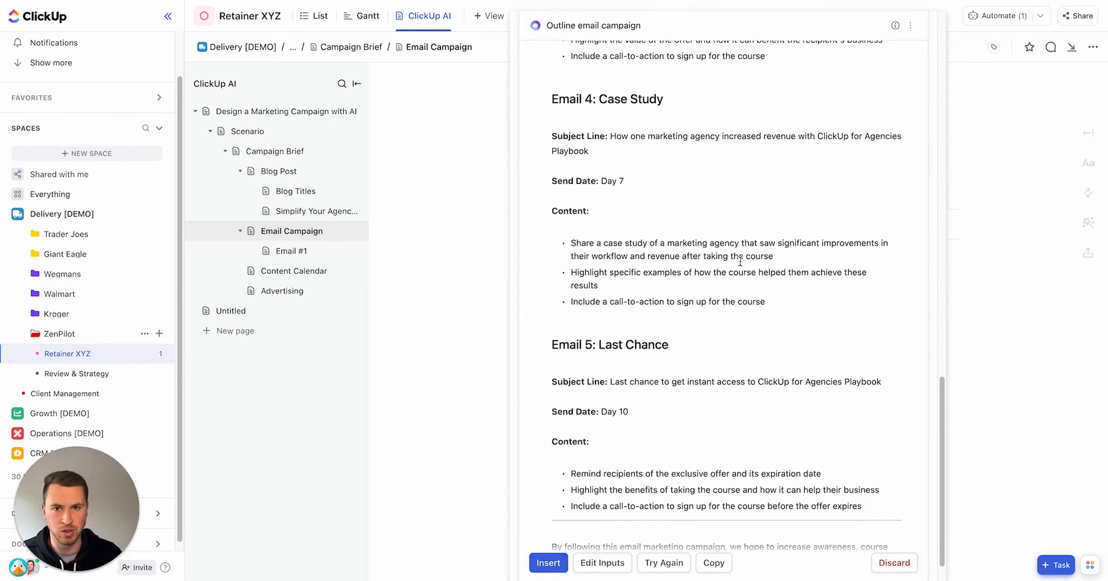
{"action": "left_click", "coordinate": [548, 563]}
{"action": "scroll", "coordinate": [638, 272], "scroll_direction": "down", "scroll_amount": 2}
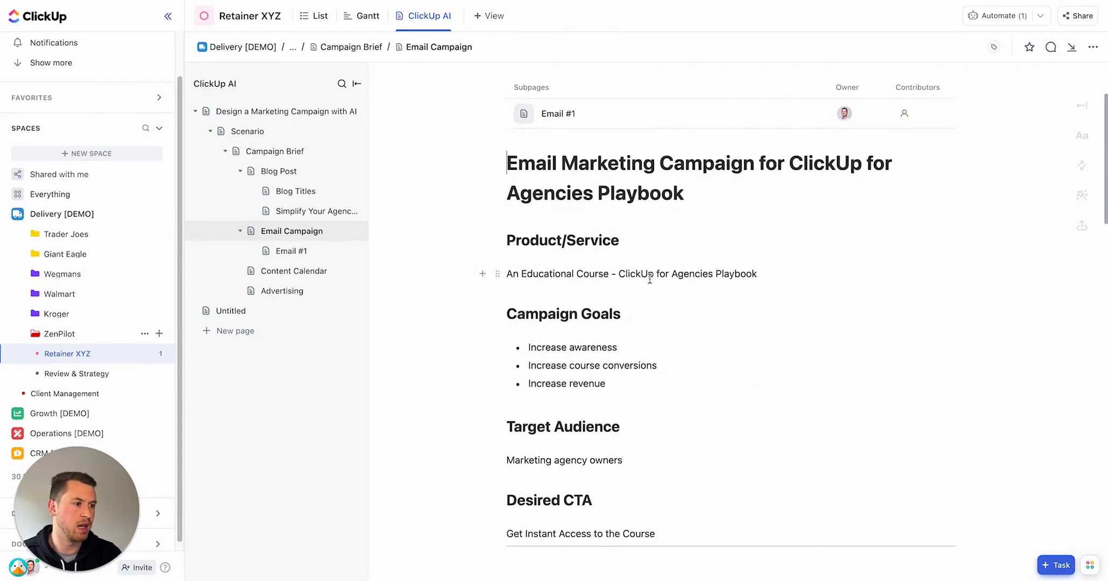
{"action": "scroll", "coordinate": [650, 278], "scroll_direction": "down", "scroll_amount": 5}
{"action": "scroll", "coordinate": [648, 301], "scroll_direction": "down", "scroll_amount": 1}
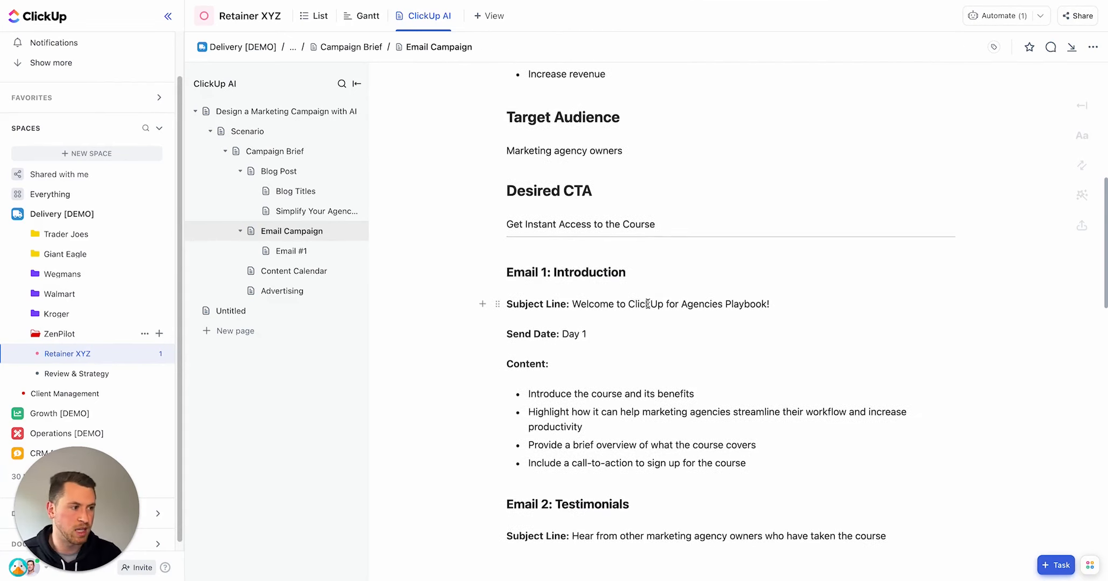
Step: Open the Email #1 subpage and rename it Introduction
{"action": "left_click", "coordinate": [293, 251]}
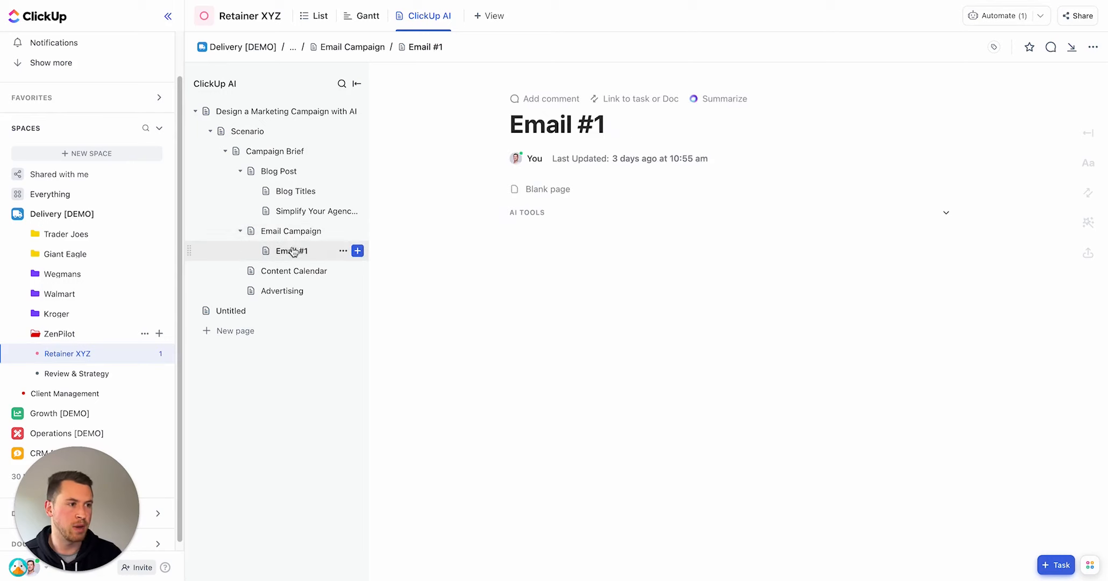
{"action": "triple_click", "coordinate": [554, 129]}
{"action": "type", "text": "Introduction"}
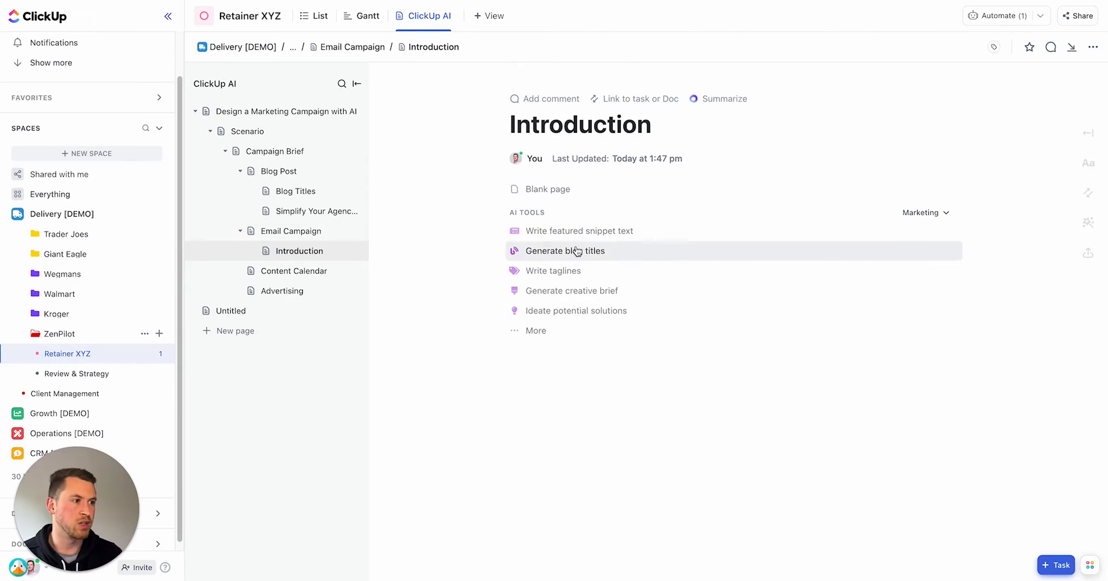
Step: Switch the page's AI tools to the Email department and show all its tools
{"action": "left_click", "coordinate": [926, 213]}
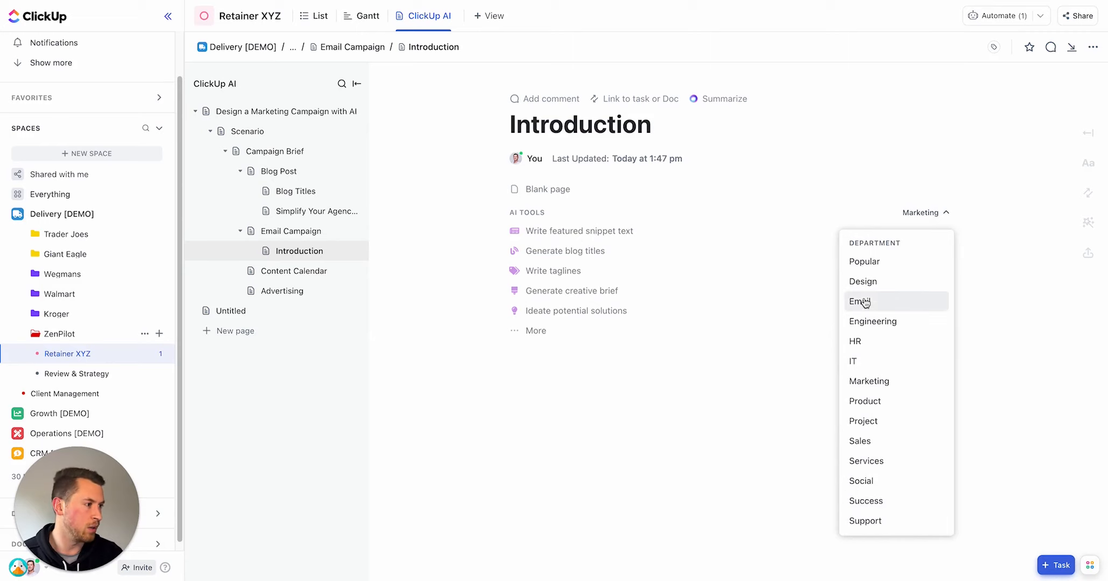
{"action": "left_click", "coordinate": [926, 301]}
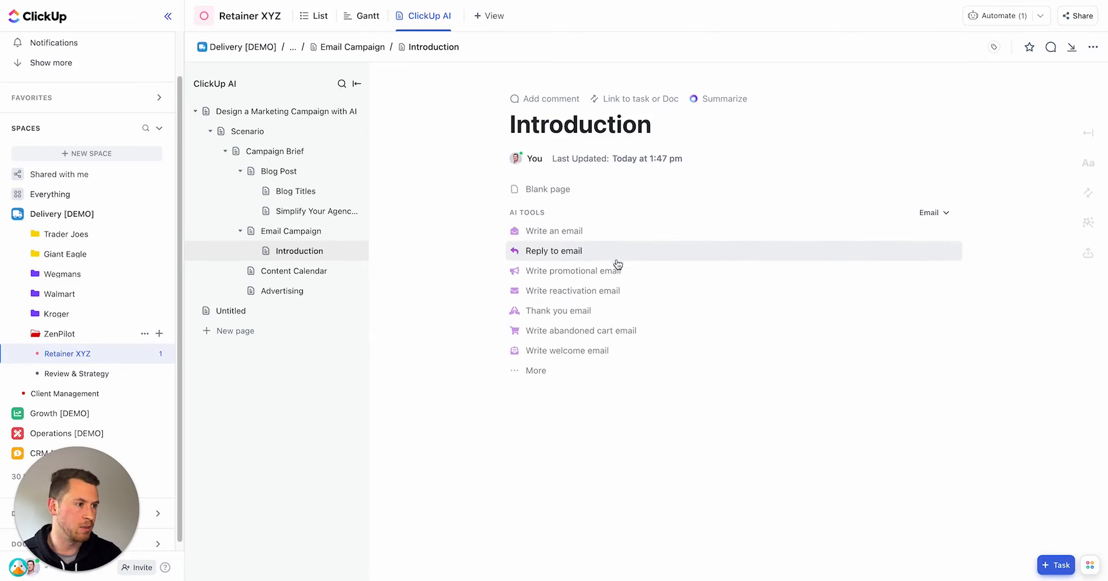
{"action": "left_click", "coordinate": [604, 371]}
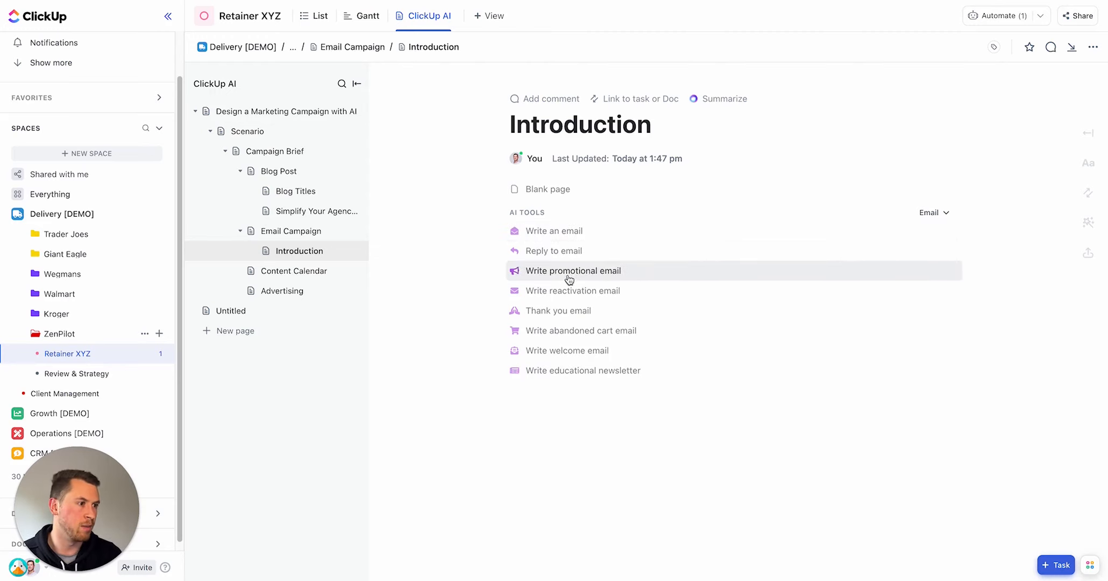
{"action": "left_click", "coordinate": [588, 271]}
{"action": "left_click", "coordinate": [572, 246]}
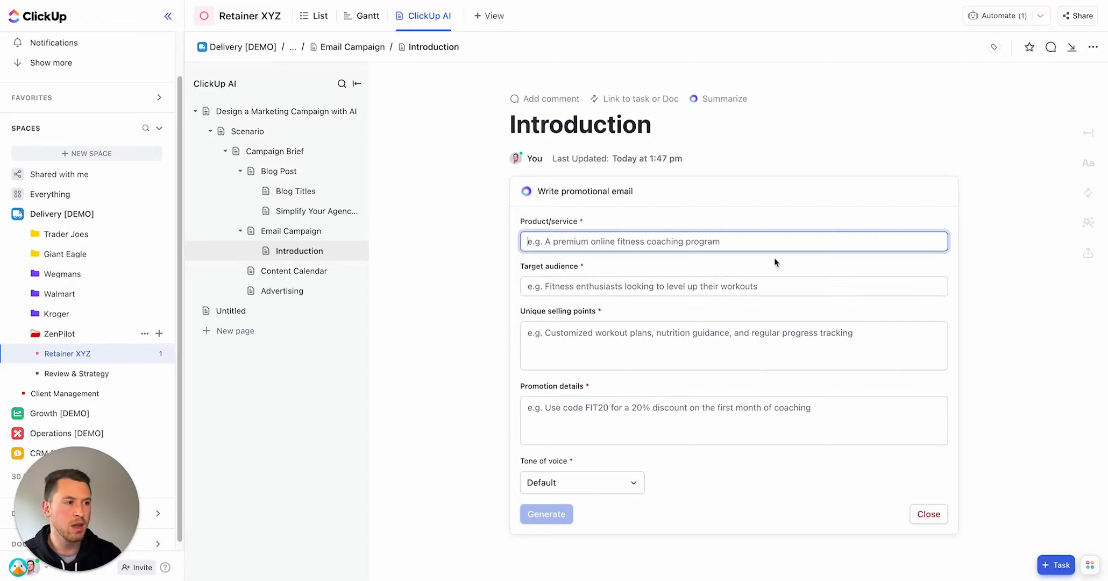
{"action": "left_click", "coordinate": [928, 514]}
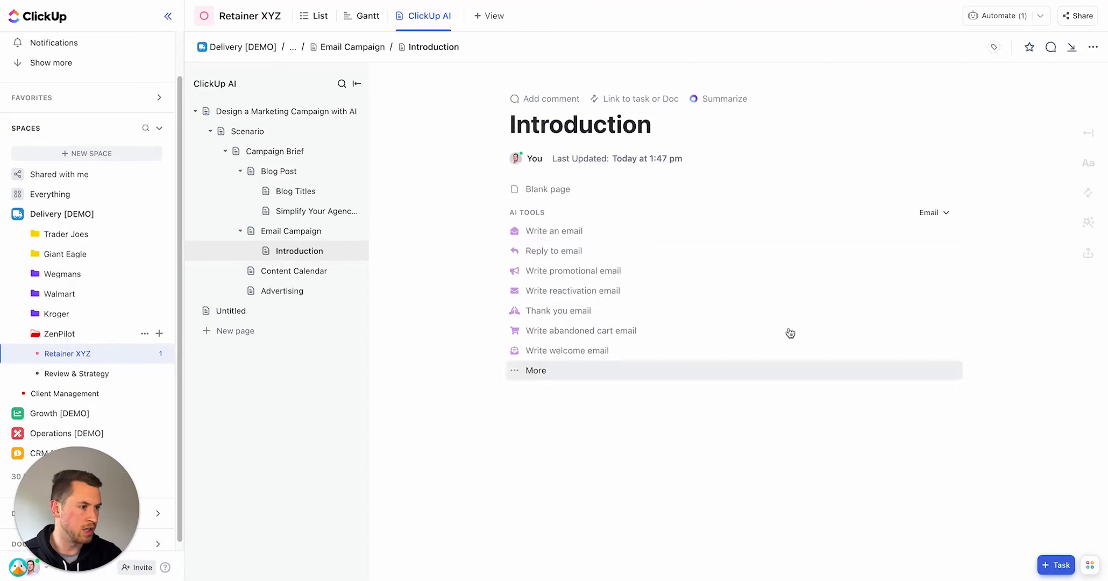
Step: Launch the Write an email AI tool and paste the course description as its talking points
{"action": "left_click", "coordinate": [564, 231]}
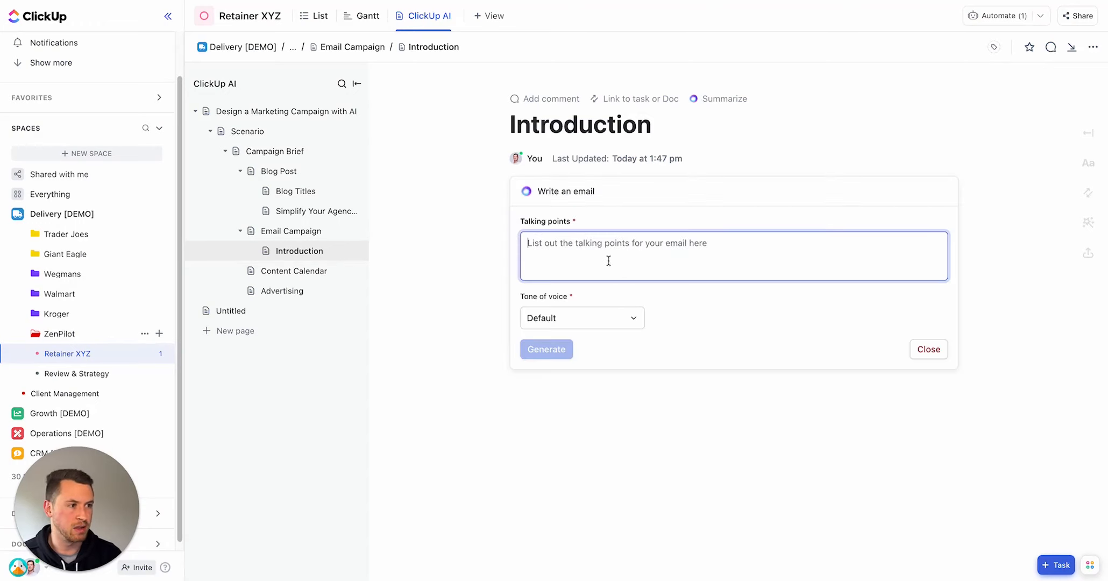
{"action": "key", "text": "super+Tab"}
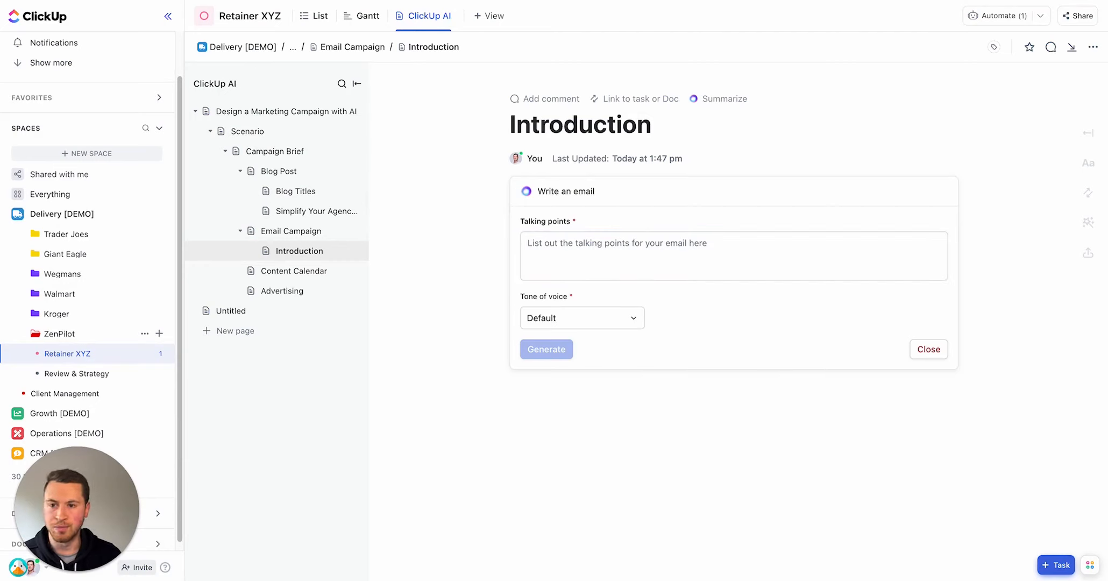
{"action": "left_click", "coordinate": [565, 248]}
{"action": "type", "text": "An in-depth video course that provides step-by-step instructions to help growing marketing agencies streamline their operations using ClickUp."}
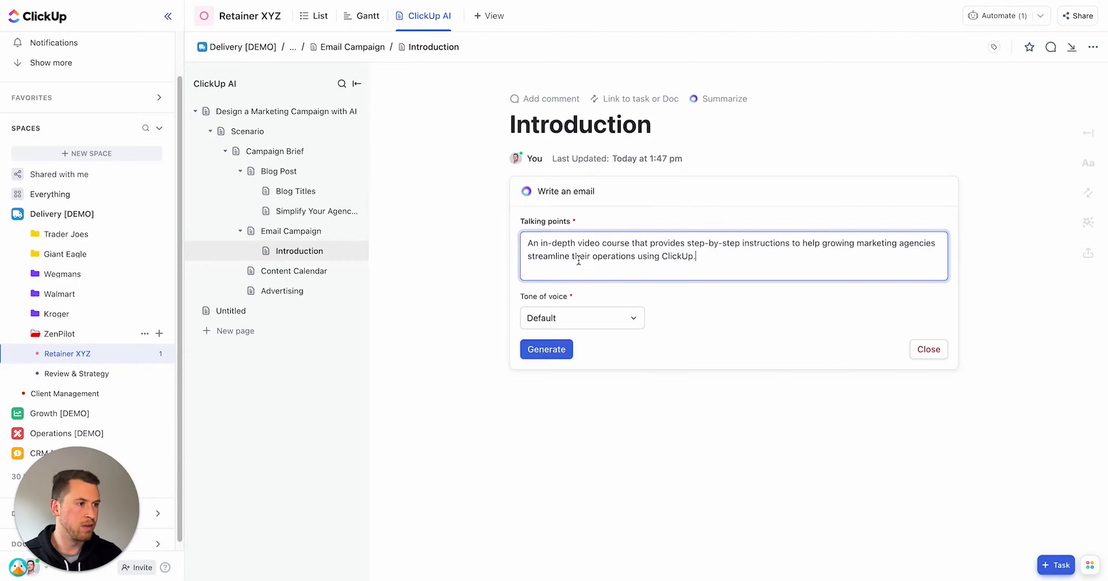
Step: Prefix the email talking points with "Giving an introduction to" so they describe introducing the course
{"action": "left_click_drag", "start_coordinate": [532, 244], "coordinate": [527, 243]}
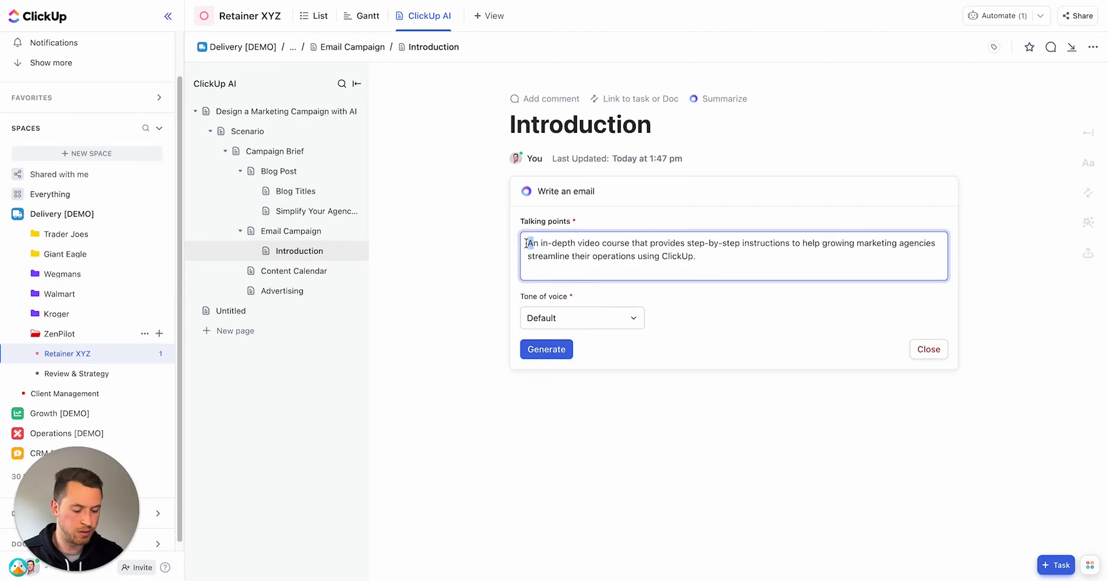
{"action": "type", "text": "Giving an introduc"}
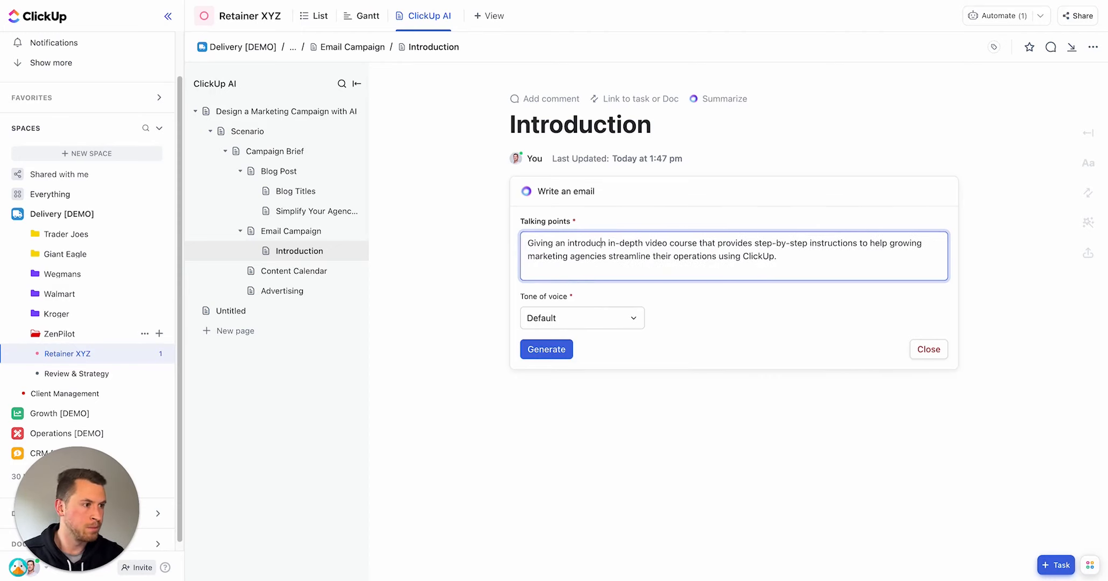
{"action": "type", "text": "tion to an"}
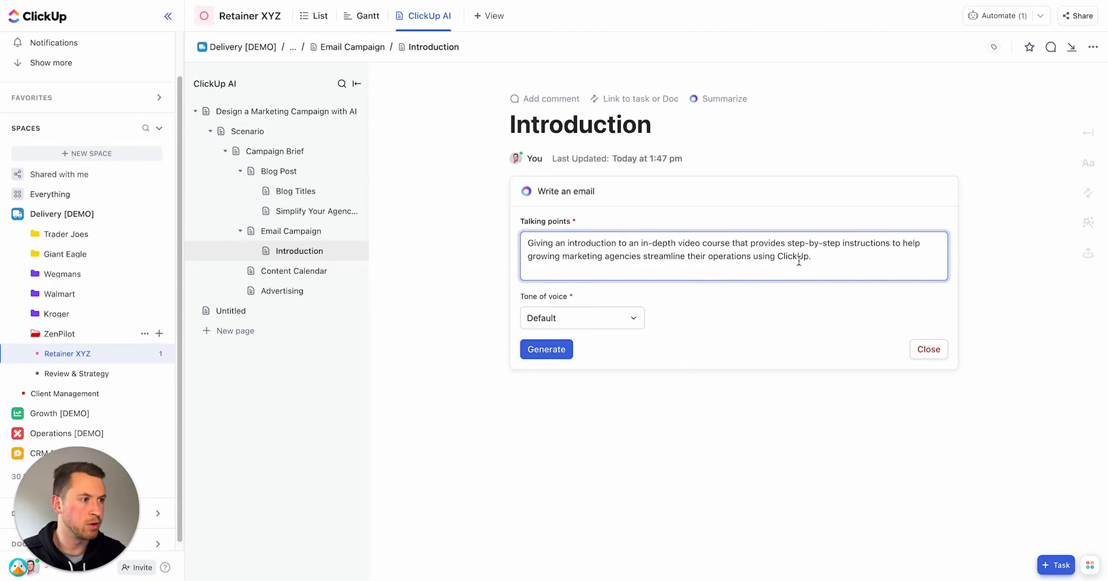
Step: Set the email tone of voice to Humorous and generate the email
{"action": "left_click", "coordinate": [601, 318]}
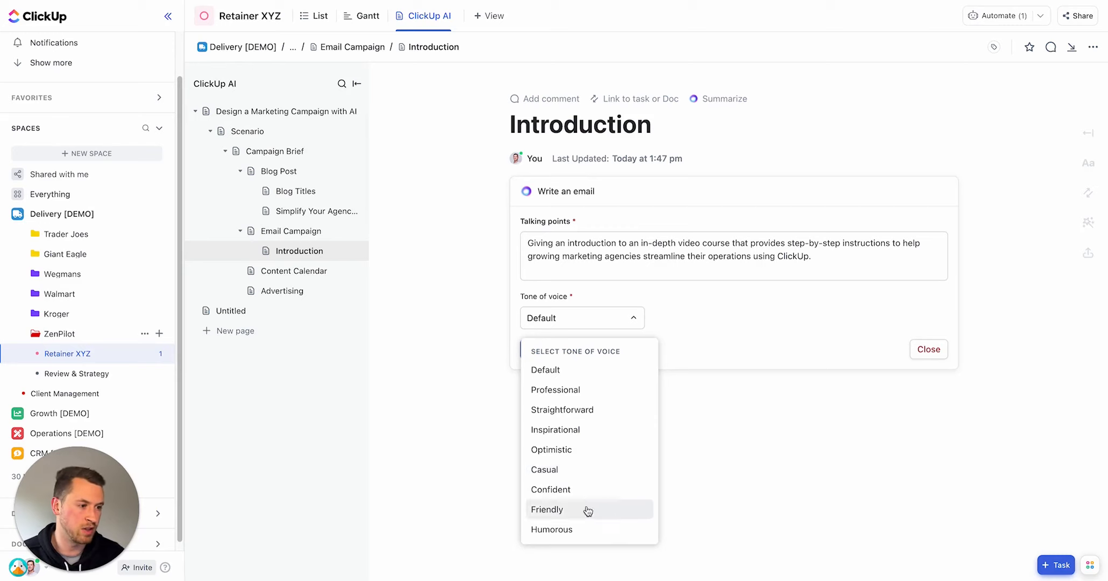
{"action": "left_click", "coordinate": [582, 529]}
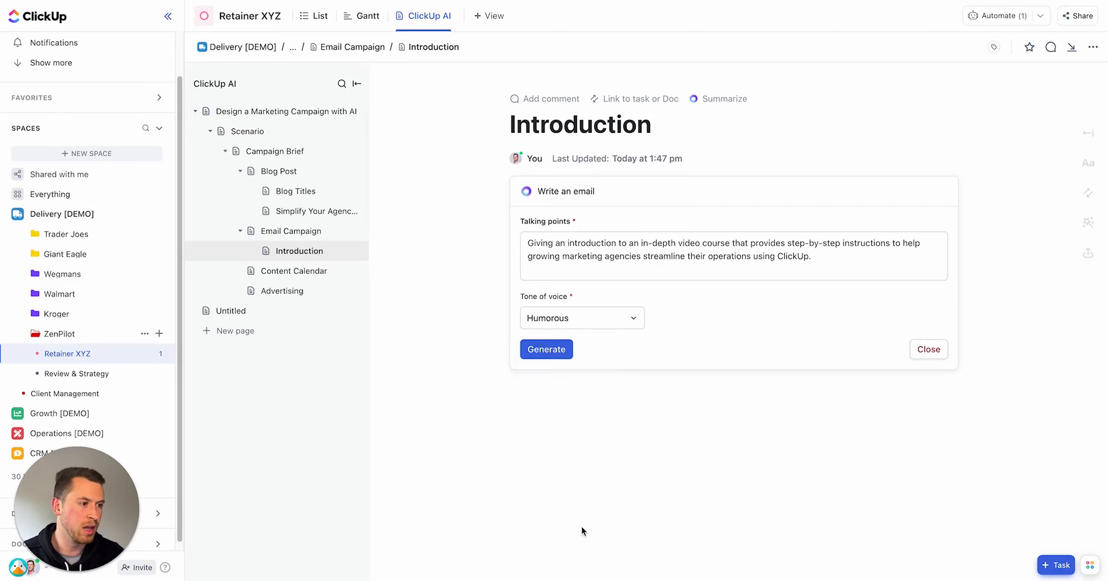
{"action": "left_click", "coordinate": [548, 351]}
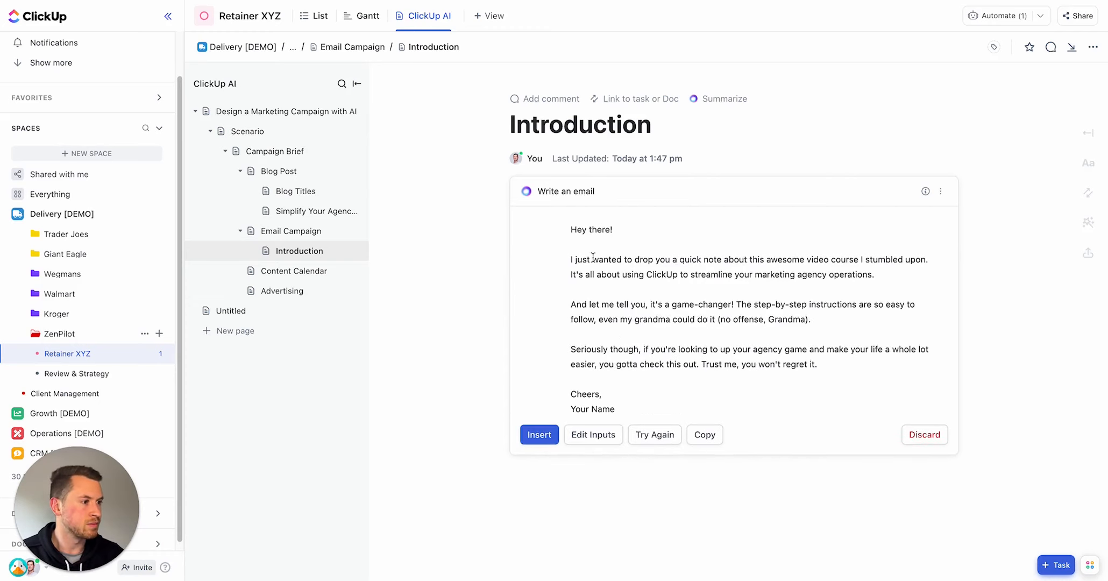
Step: Read through the generated introduction email and insert it into the Introduction page
{"action": "left_click_drag", "start_coordinate": [575, 307], "coordinate": [819, 316]}
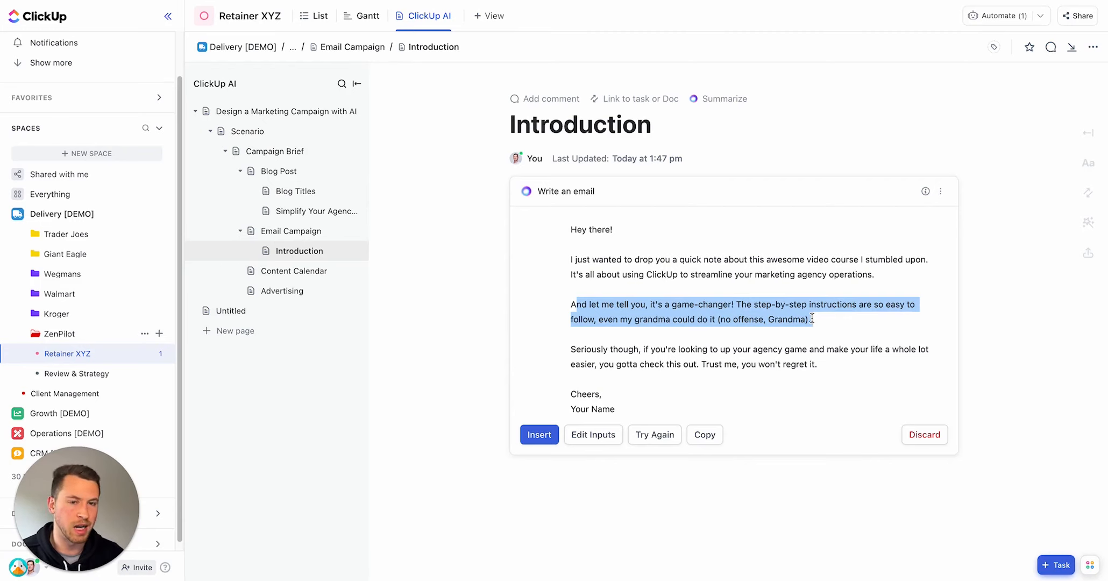
{"action": "double_click", "coordinate": [670, 349]}
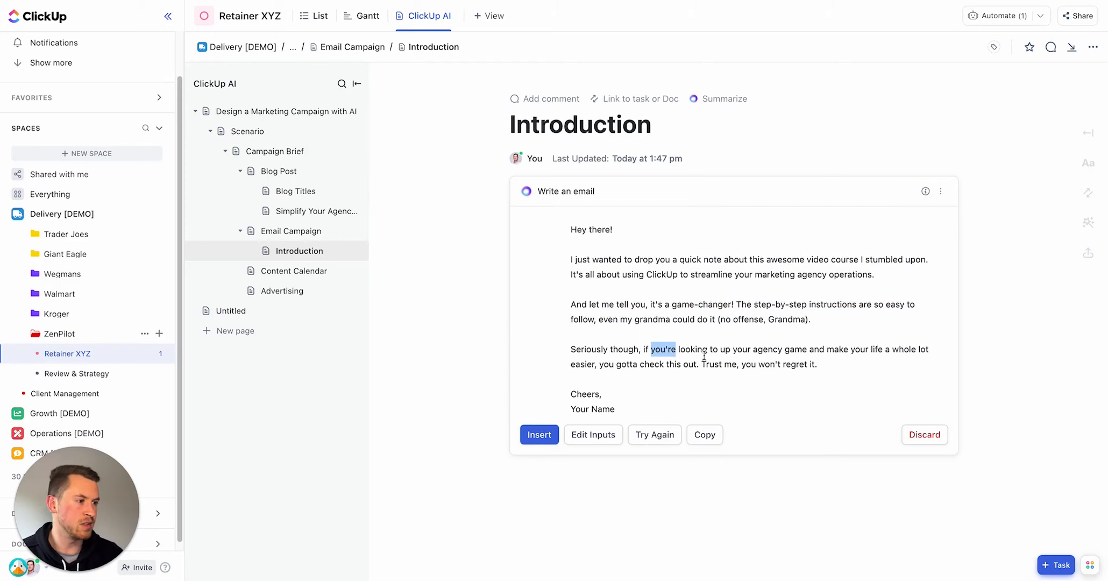
{"action": "left_click", "coordinate": [538, 439]}
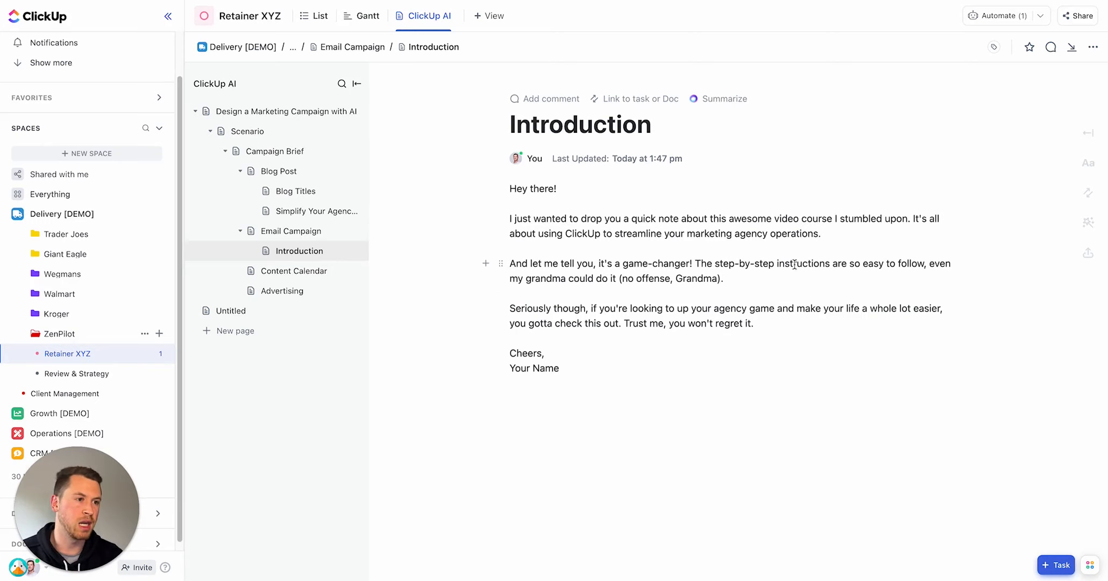
Step: Open the Content Calendar page, switch AI tools to the Social department and launch Create content calendar
{"action": "left_click", "coordinate": [302, 273]}
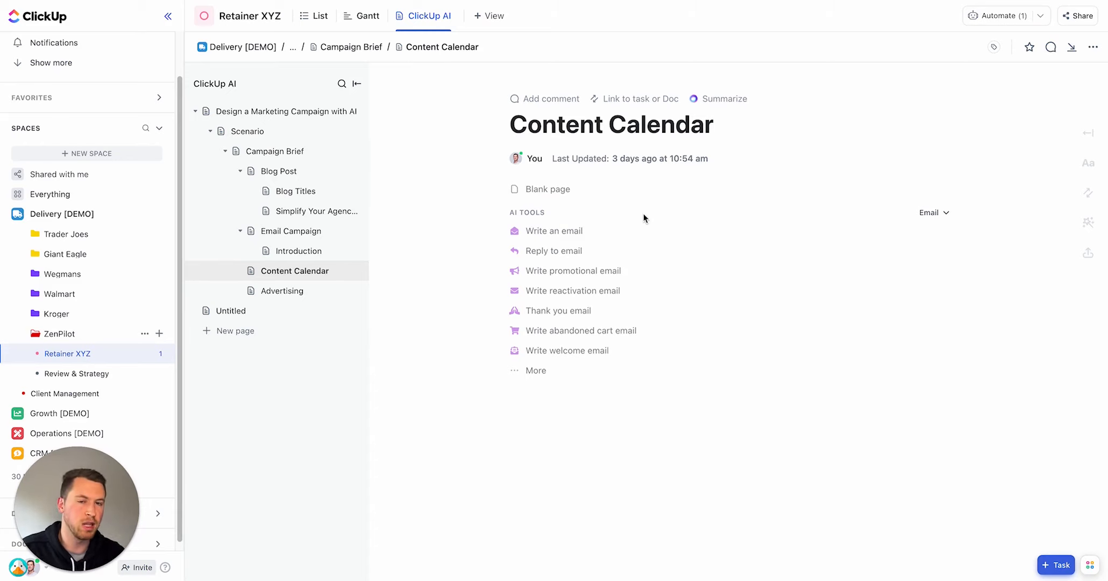
{"action": "left_click", "coordinate": [935, 214]}
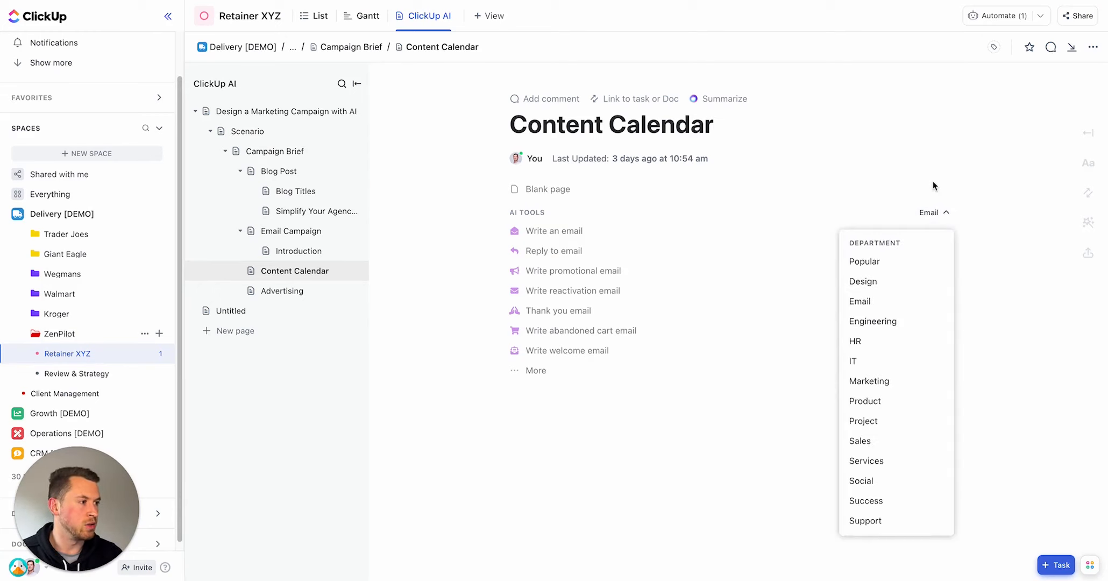
{"action": "left_click", "coordinate": [874, 481]}
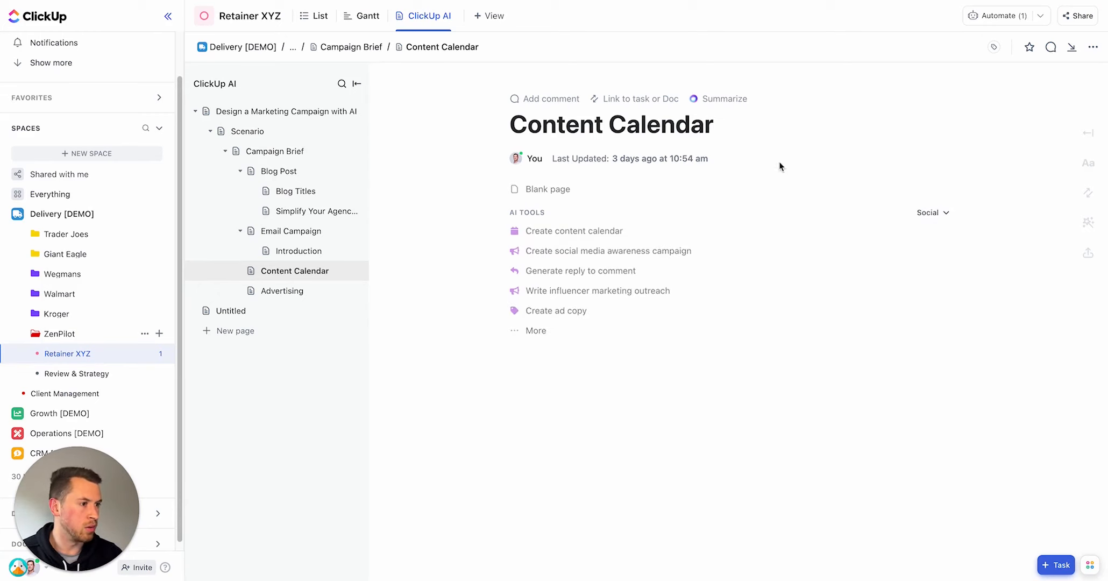
{"action": "left_click", "coordinate": [533, 332]}
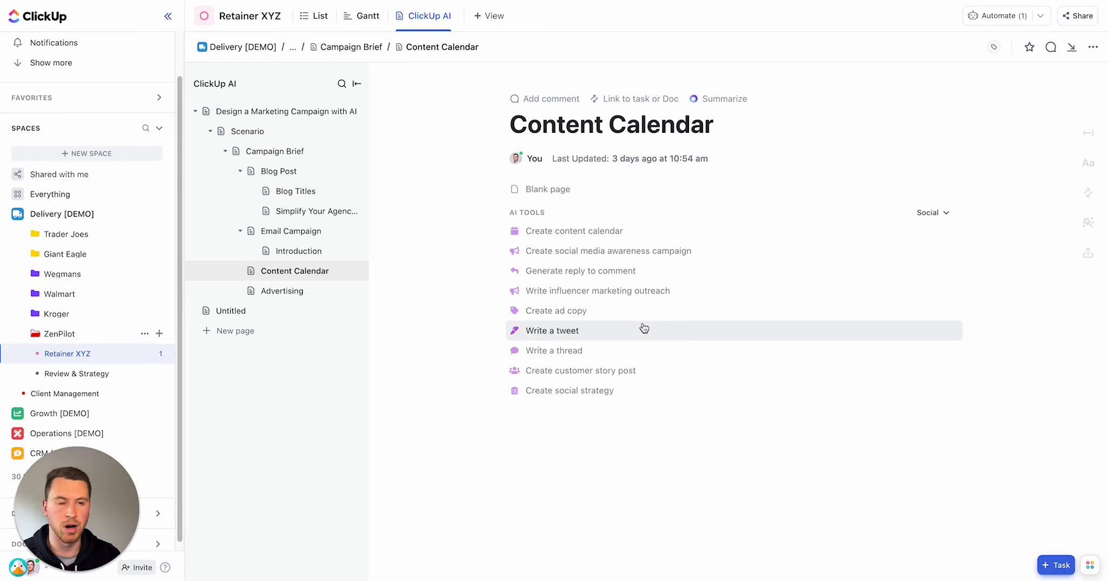
{"action": "left_click", "coordinate": [615, 232]}
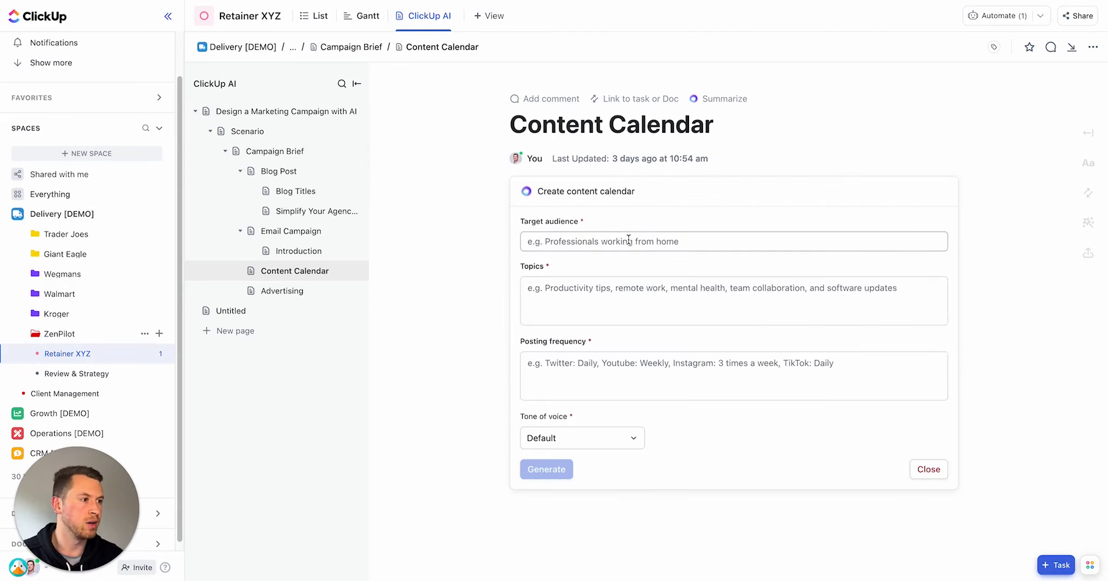
Step: Paste "Marketing agency owners" as the target audience and paste the topics list, removing the stray leading character
{"action": "left_click", "coordinate": [629, 240]}
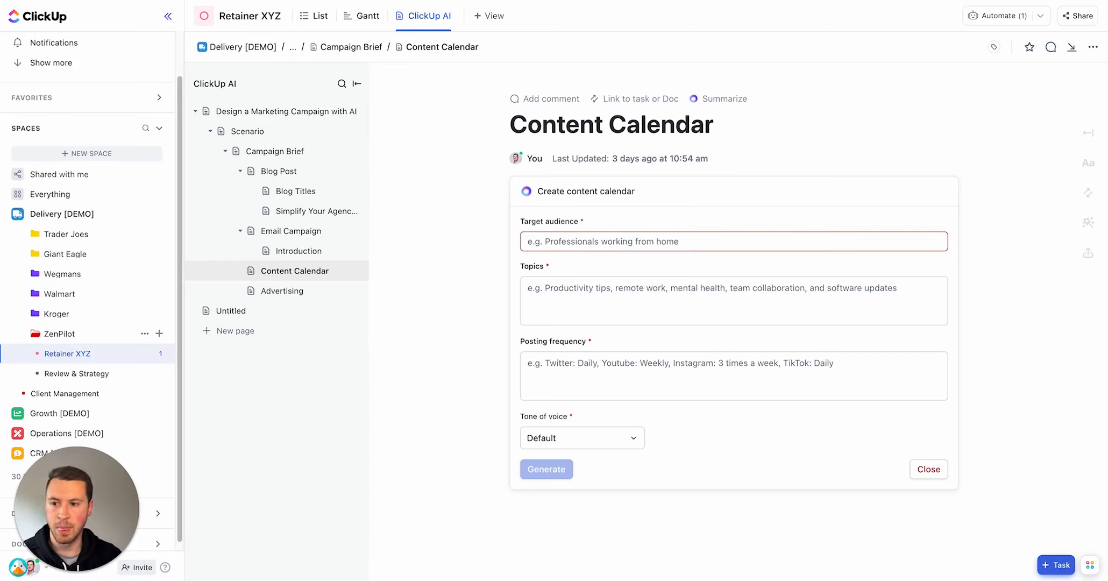
{"action": "left_click", "coordinate": [628, 240]}
{"action": "type", "text": "Marketing agency owners"}
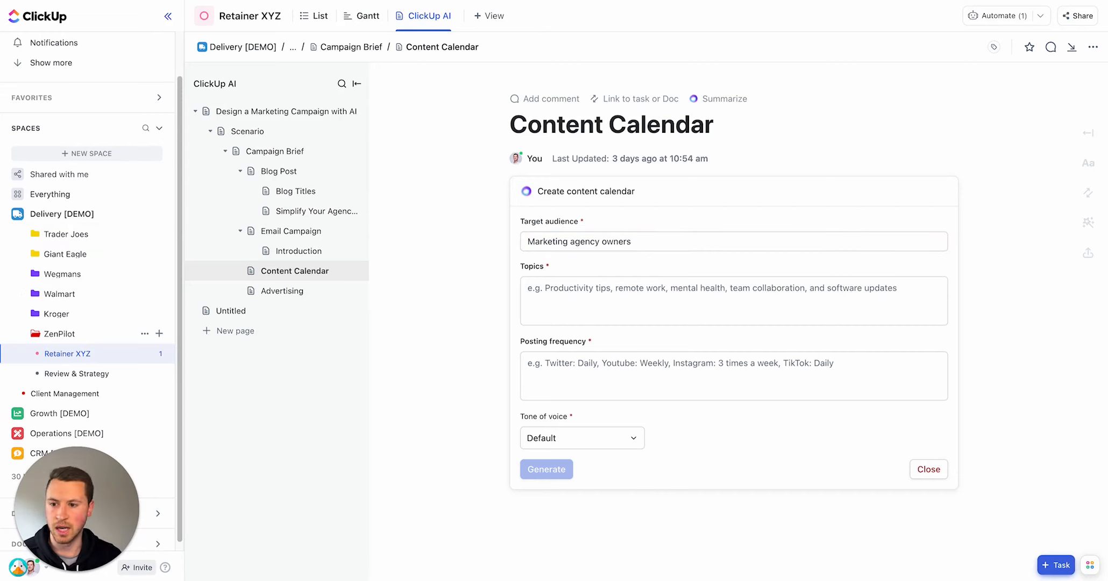
{"action": "left_click", "coordinate": [574, 285]}
{"action": "type", "text": "Productivity tips, streamlining operations, documenting processes, improving profitability, Creating client journeys, decreasing client churn, ClickUp tips and tricks, Change management, automating repetitive tasks, reporting"}
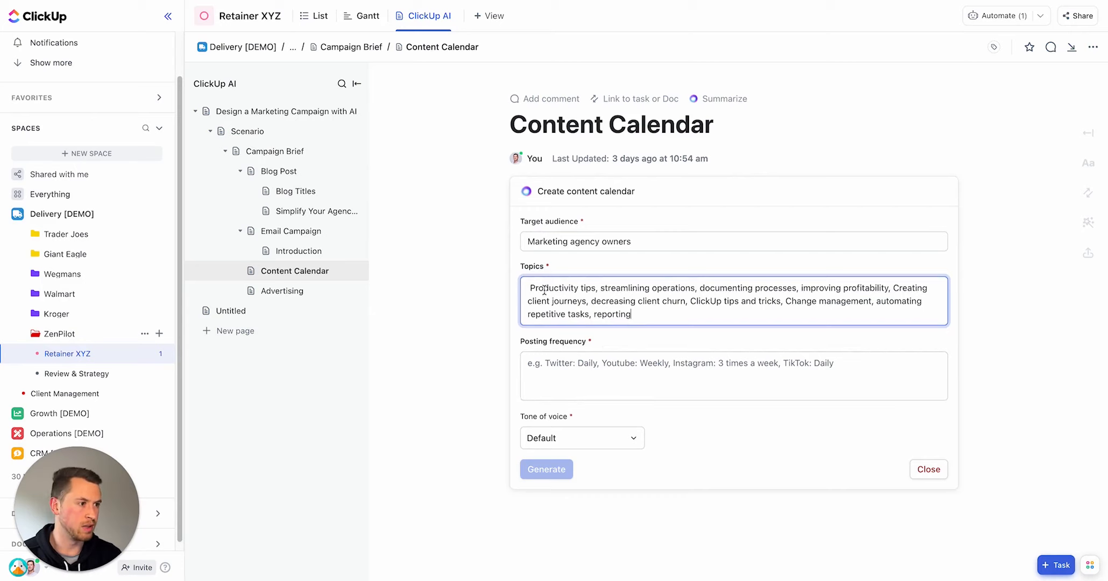
{"action": "left_click", "coordinate": [528, 290]}
{"action": "key", "text": "BackSpace"}
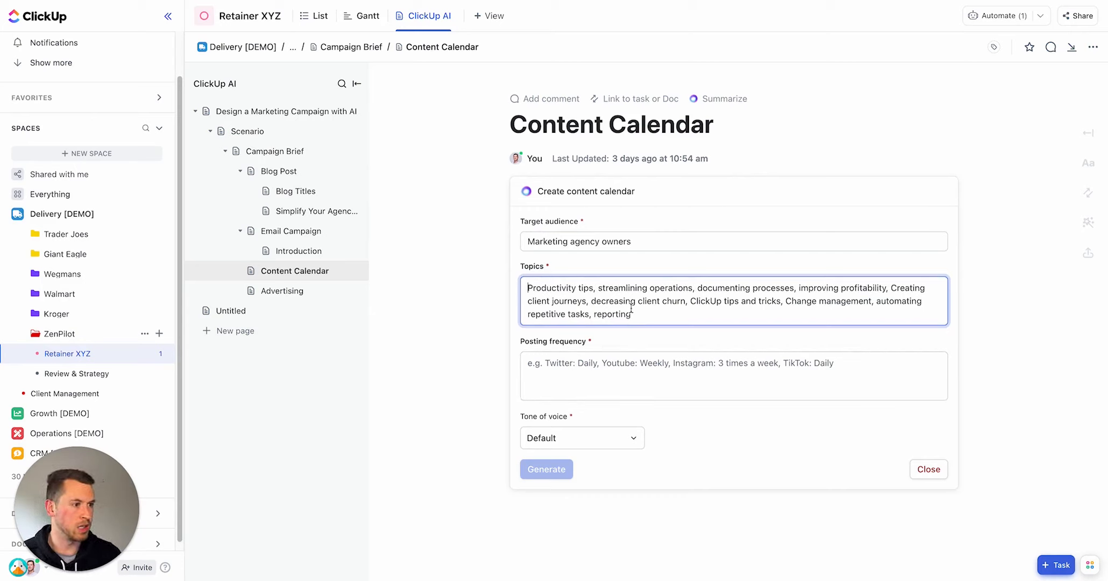
Step: Enter the posting frequency as "Twitter: Daily, LinkedIn: Daily", correcting the typo
{"action": "left_click", "coordinate": [602, 370]}
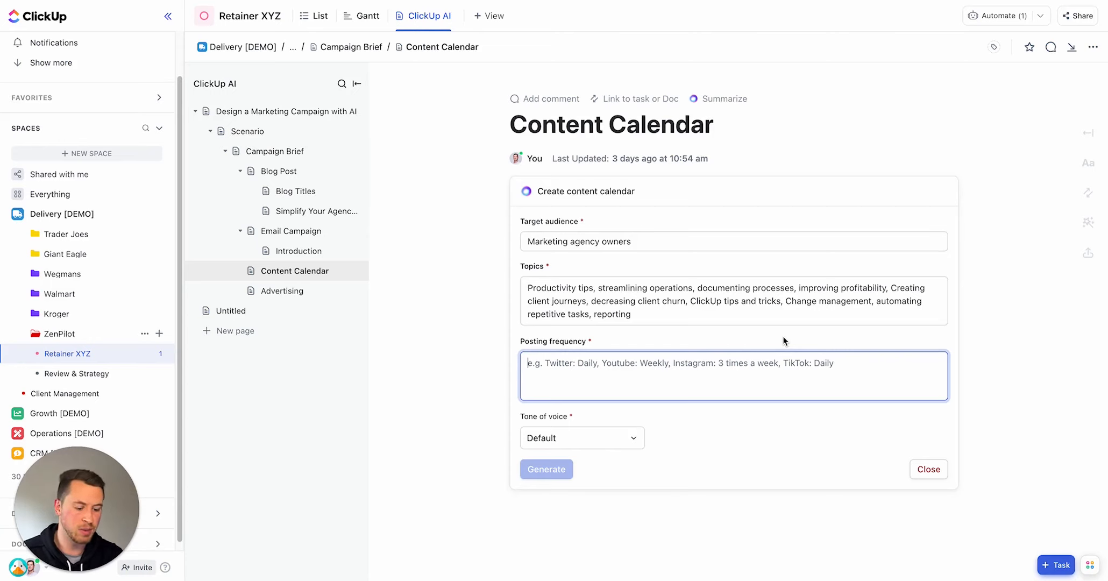
{"action": "type", "text": "Twitter:"}
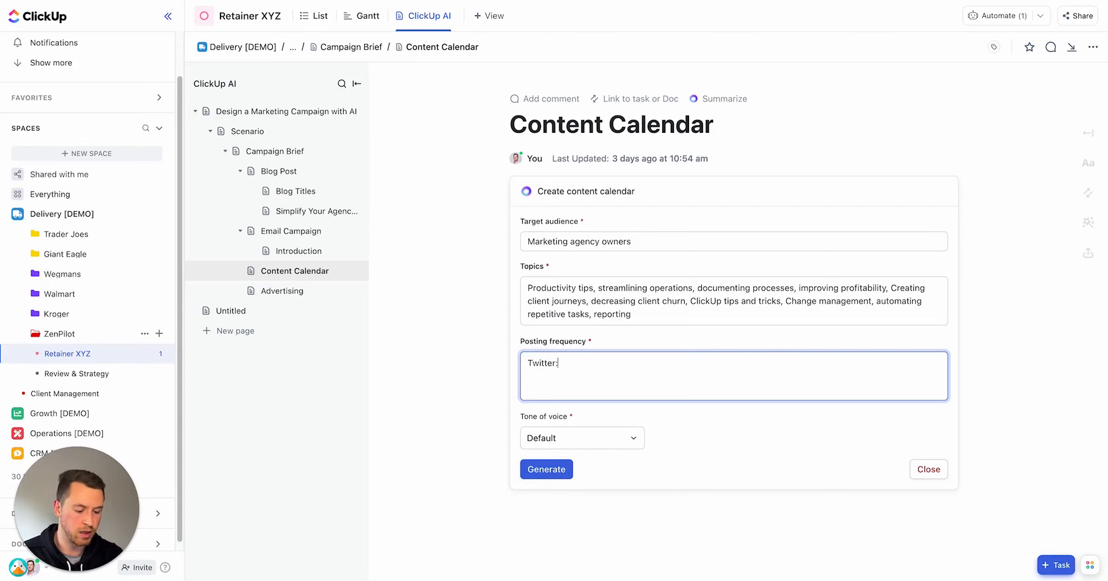
{"action": "type", "text": " Daily"}
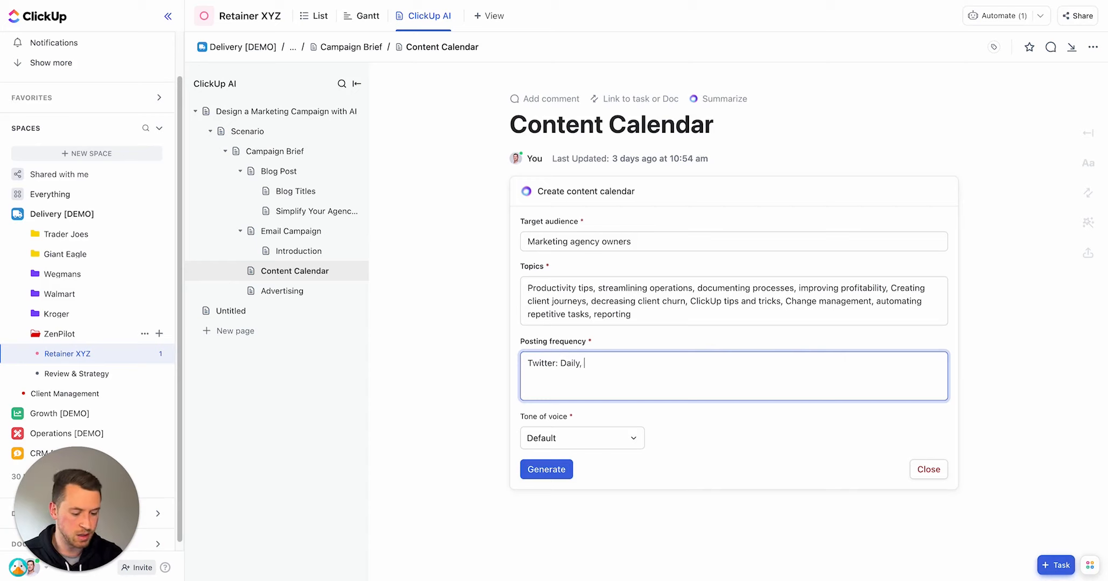
{"action": "type", "text": ", LinkedIn:"}
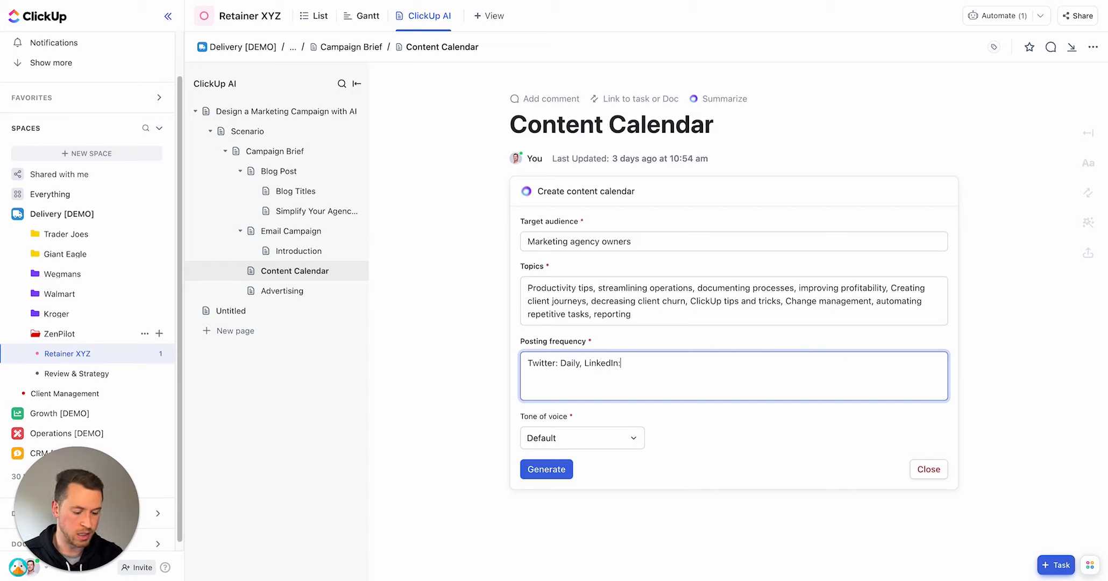
{"action": "type", "text": "DAily"}
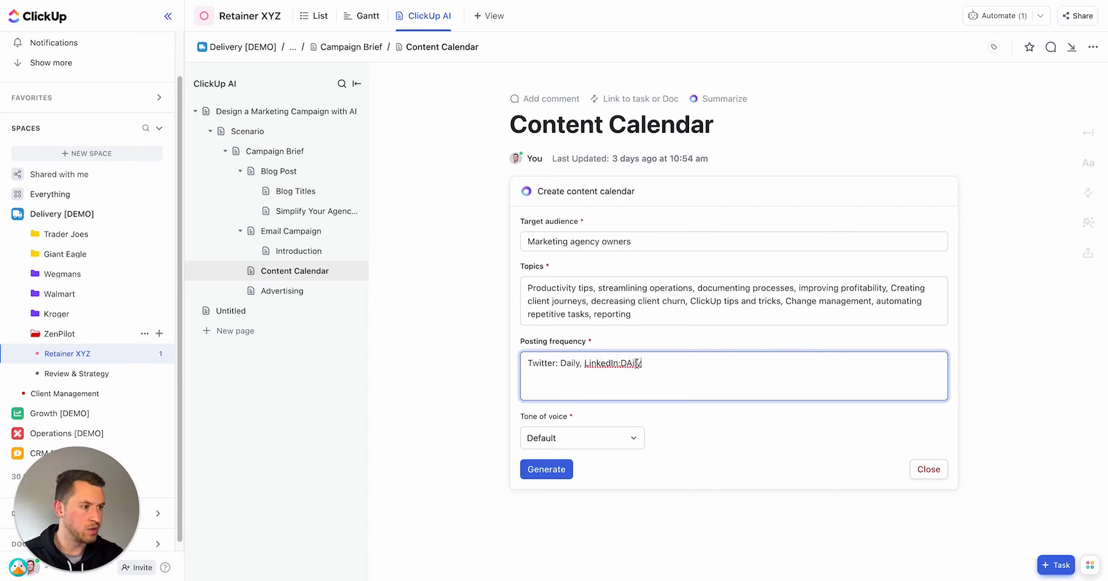
{"action": "key", "text": "Left"}
{"action": "key", "text": "Left"}
{"action": "key", "text": "Left"}
{"action": "key", "text": "BackSpace"}
{"action": "type", "text": "a"}
Step: Set the calendar's tone of voice to Humorous and generate the content calendar
{"action": "left_click", "coordinate": [620, 365]}
{"action": "left_click", "coordinate": [615, 446]}
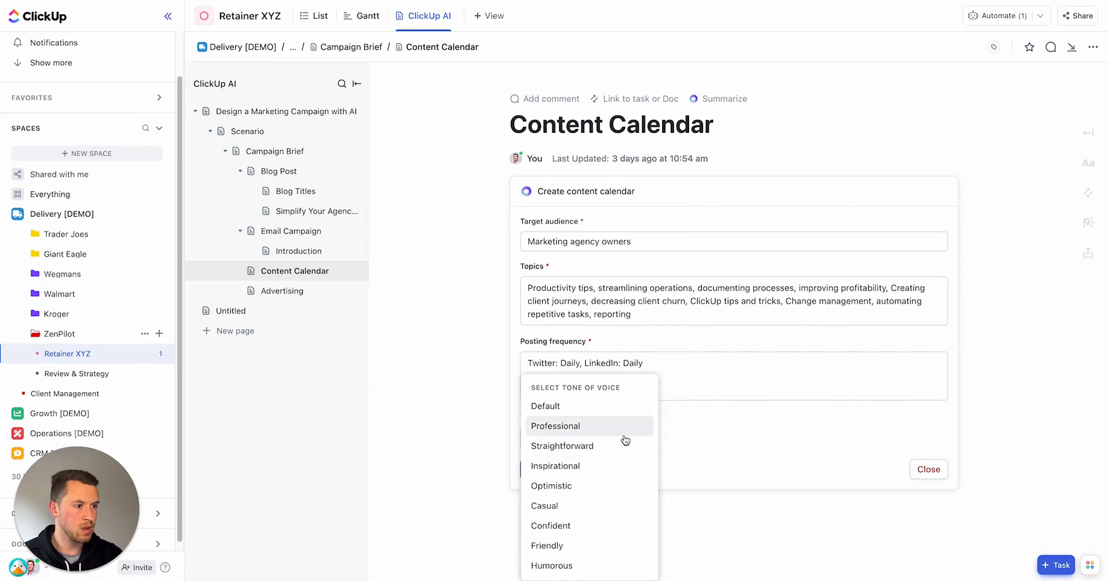
{"action": "left_click", "coordinate": [588, 566]}
{"action": "left_click", "coordinate": [565, 473]}
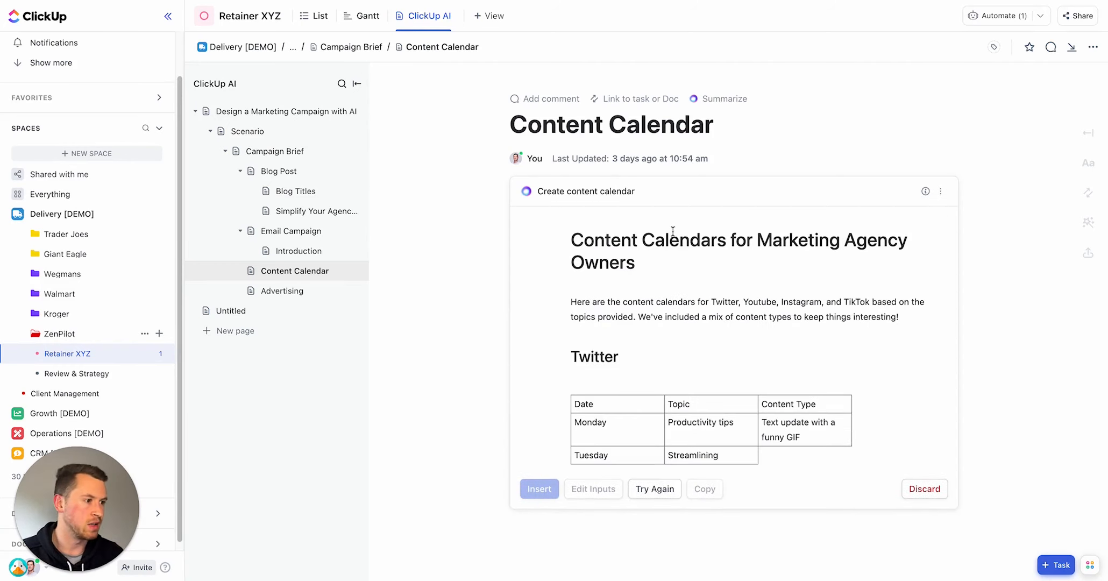
Step: Review the generated Twitter and YouTube calendar tables and insert them into the Content Calendar page
{"action": "scroll", "coordinate": [811, 432], "scroll_direction": "down", "scroll_amount": 1}
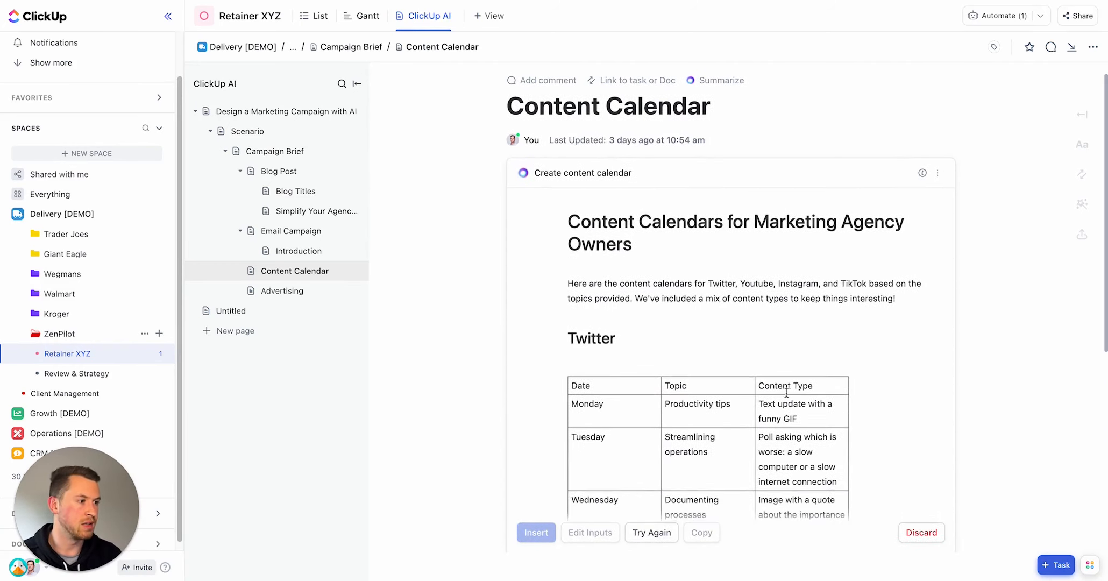
{"action": "scroll", "coordinate": [820, 314], "scroll_direction": "down", "scroll_amount": 3}
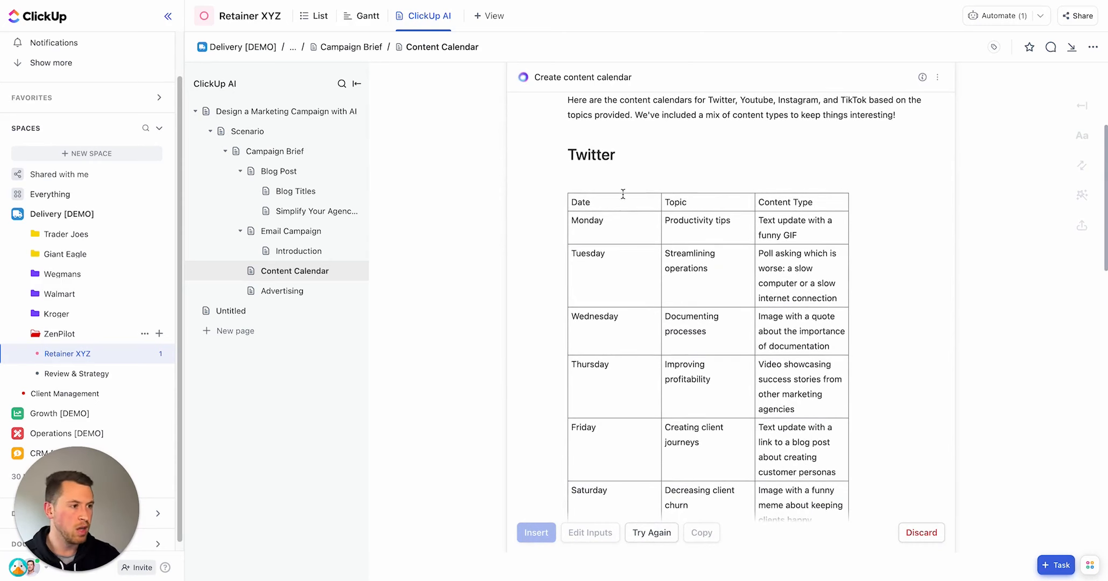
{"action": "scroll", "coordinate": [613, 220], "scroll_direction": "down", "scroll_amount": 3}
{"action": "scroll", "coordinate": [601, 215], "scroll_direction": "up", "scroll_amount": 2}
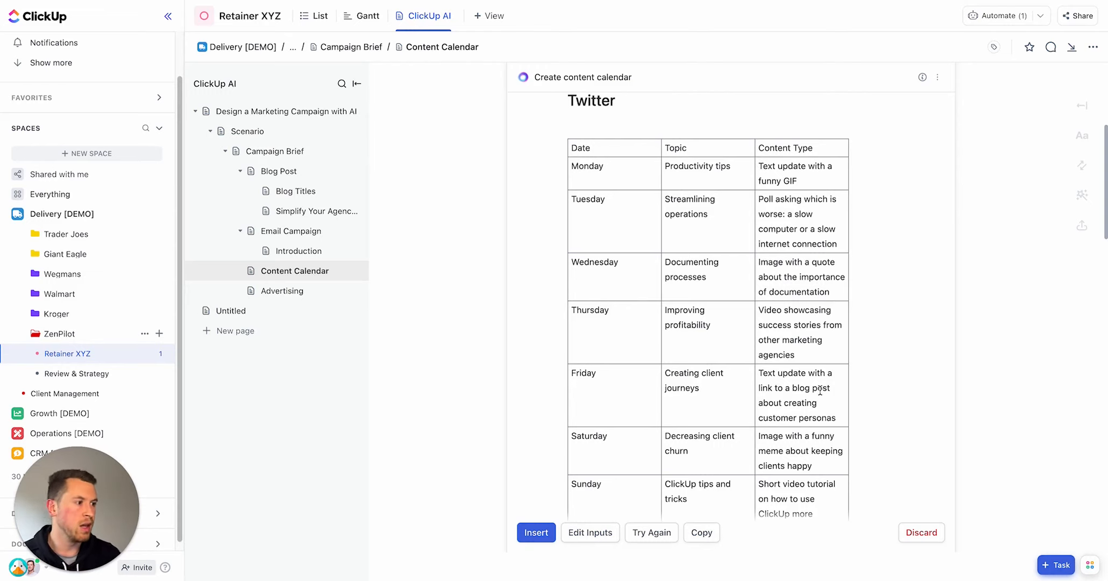
{"action": "left_click_drag", "start_coordinate": [762, 436], "coordinate": [813, 467]}
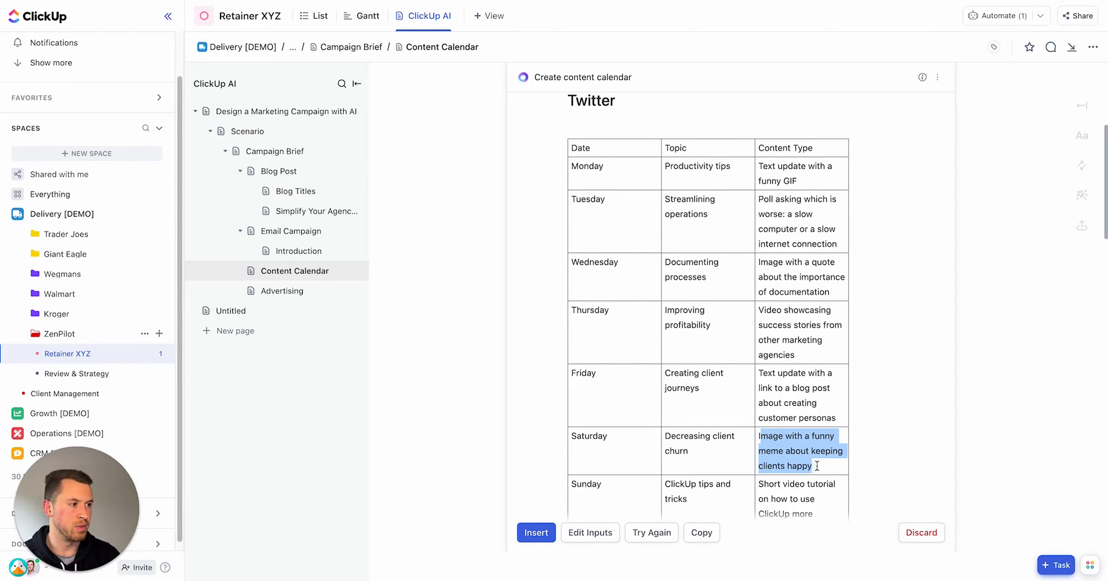
{"action": "left_click", "coordinate": [765, 310]}
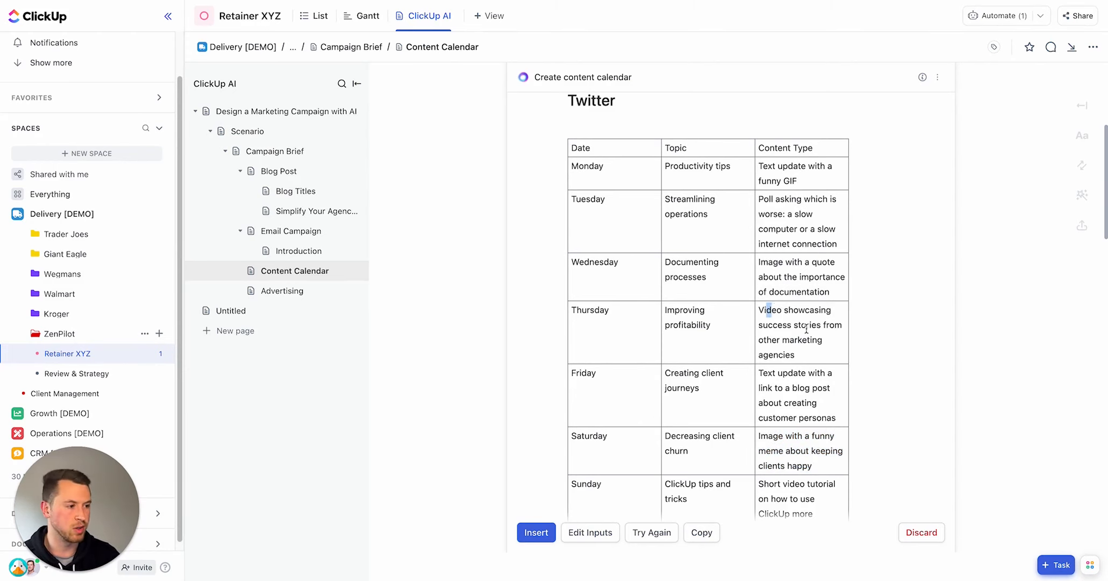
{"action": "scroll", "coordinate": [807, 330], "scroll_direction": "down", "scroll_amount": 5}
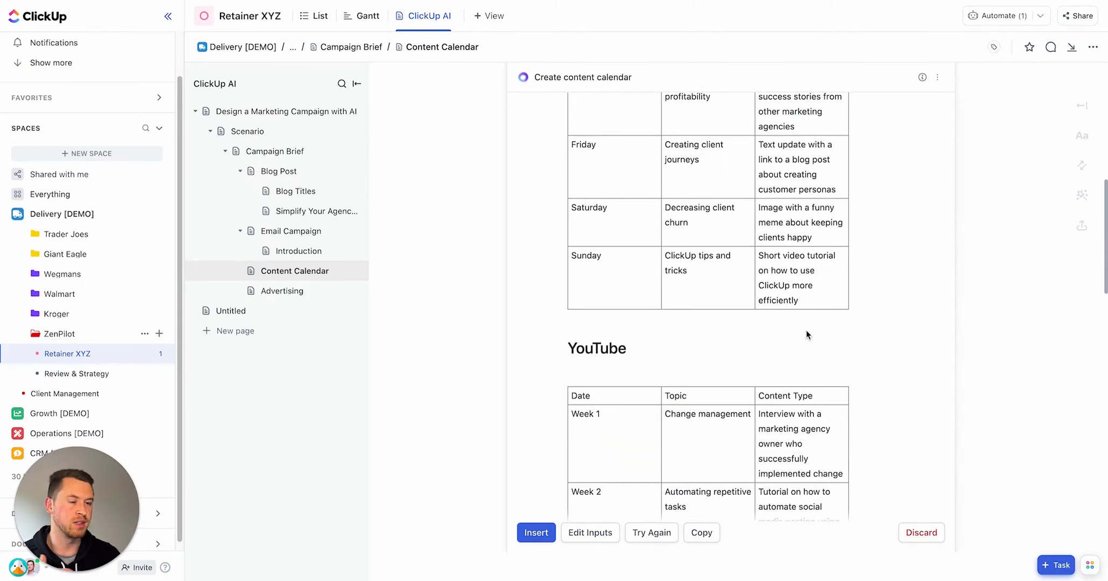
{"action": "scroll", "coordinate": [782, 333], "scroll_direction": "up", "scroll_amount": 3}
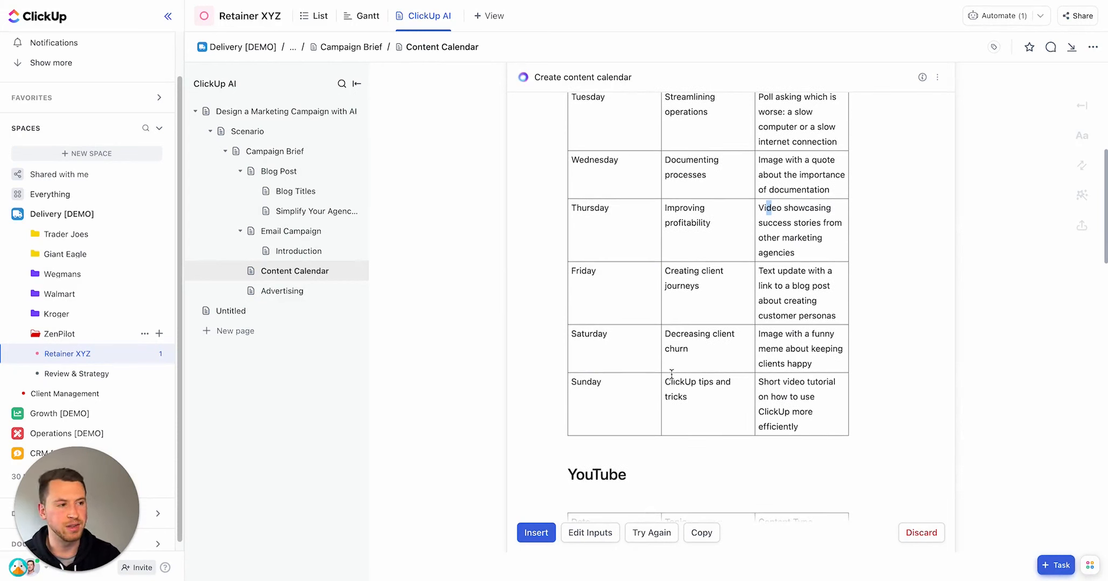
{"action": "left_click", "coordinate": [537, 532]}
{"action": "scroll", "coordinate": [675, 290], "scroll_direction": "up", "scroll_amount": 20}
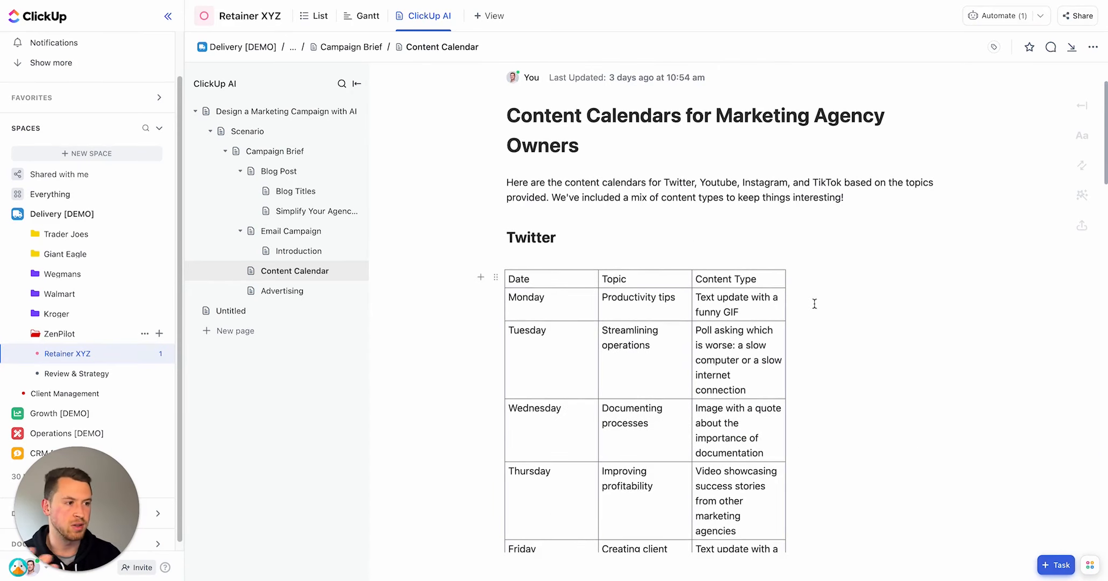
{"action": "left_click_drag", "start_coordinate": [543, 299], "coordinate": [516, 300]}
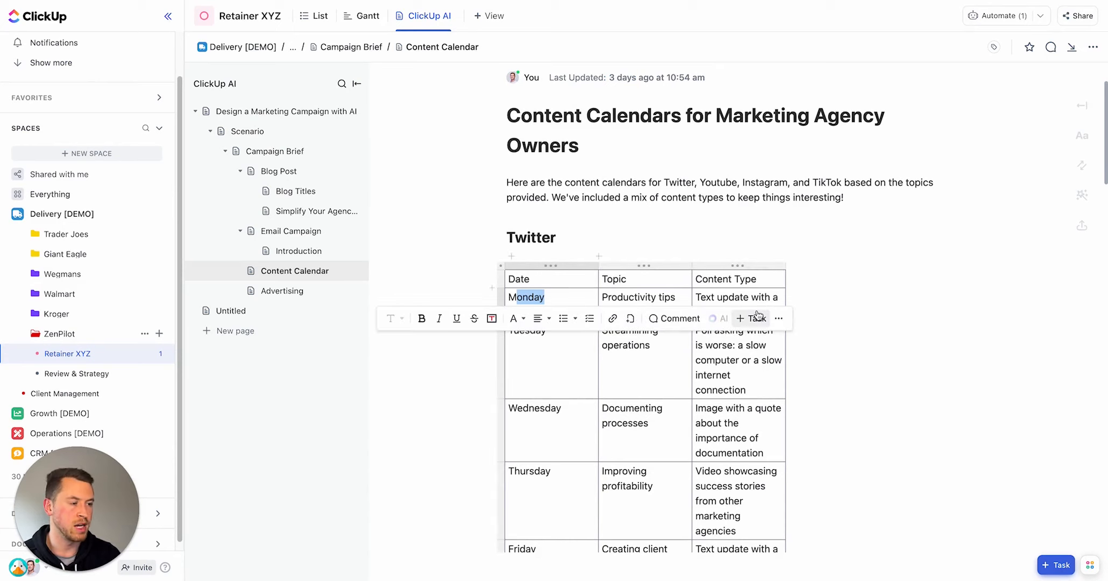
{"action": "triple_click", "coordinate": [752, 297]}
{"action": "scroll", "coordinate": [769, 215], "scroll_direction": "down", "scroll_amount": 20}
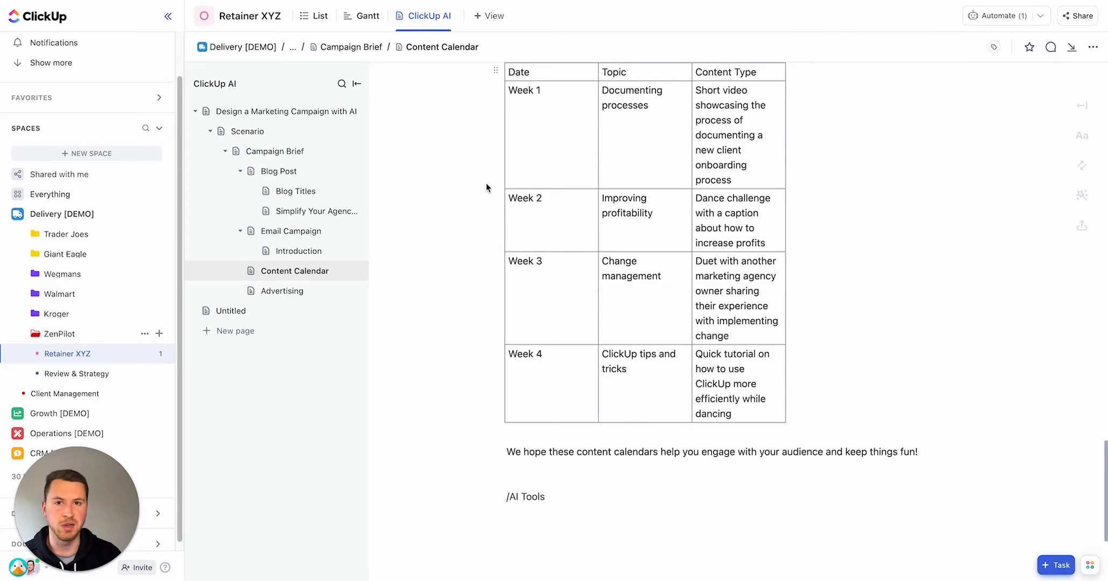
Step: Open the Advertising page and launch the Create ad copy AI tool from the AI tools list
{"action": "left_click", "coordinate": [284, 291]}
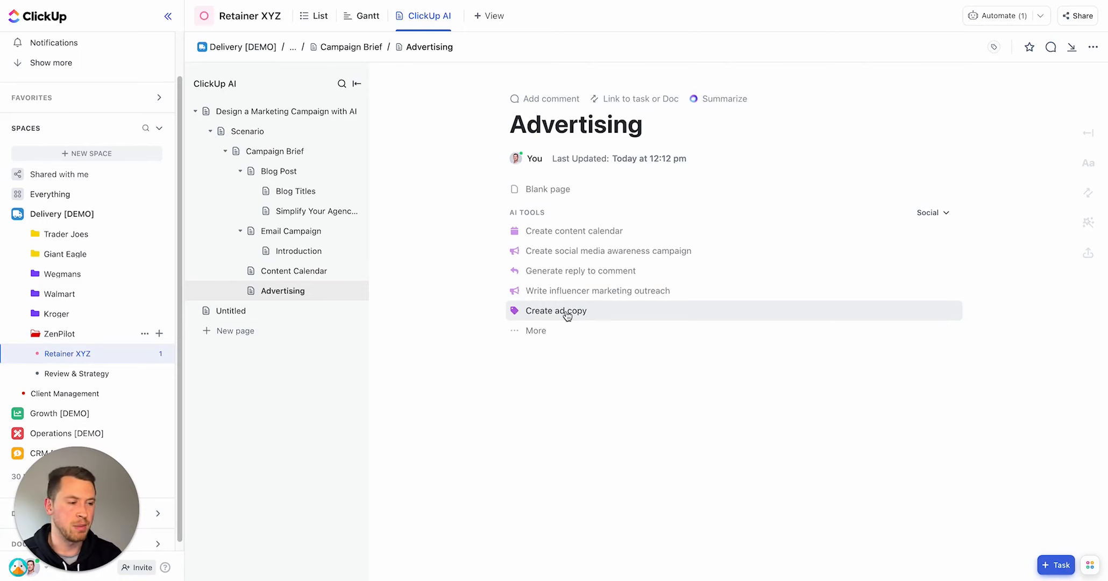
{"action": "type", "text": "/"}
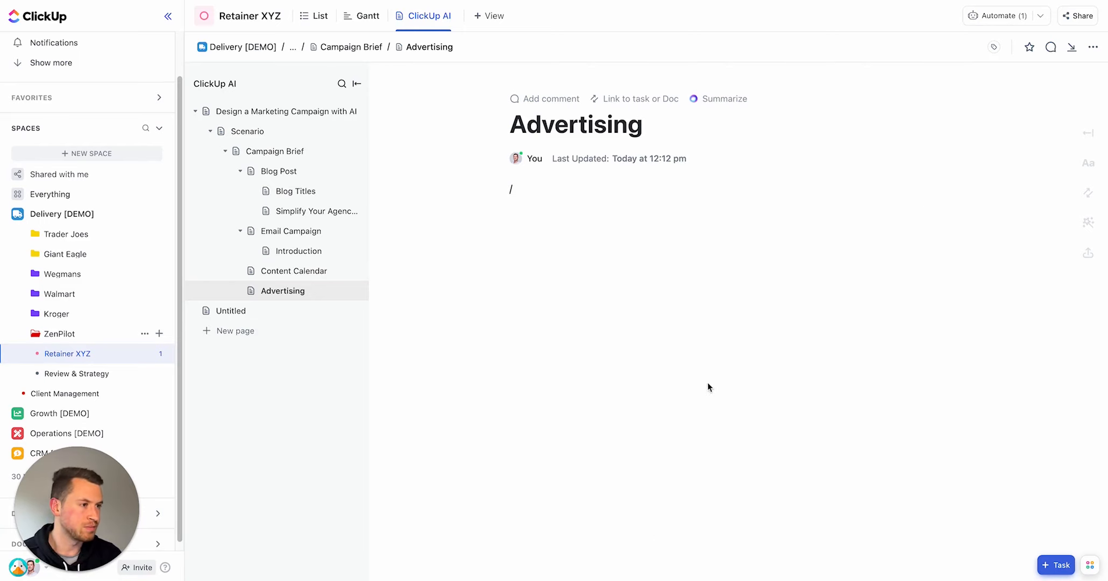
{"action": "left_click", "coordinate": [542, 197]}
{"action": "key", "text": "BackSpace"}
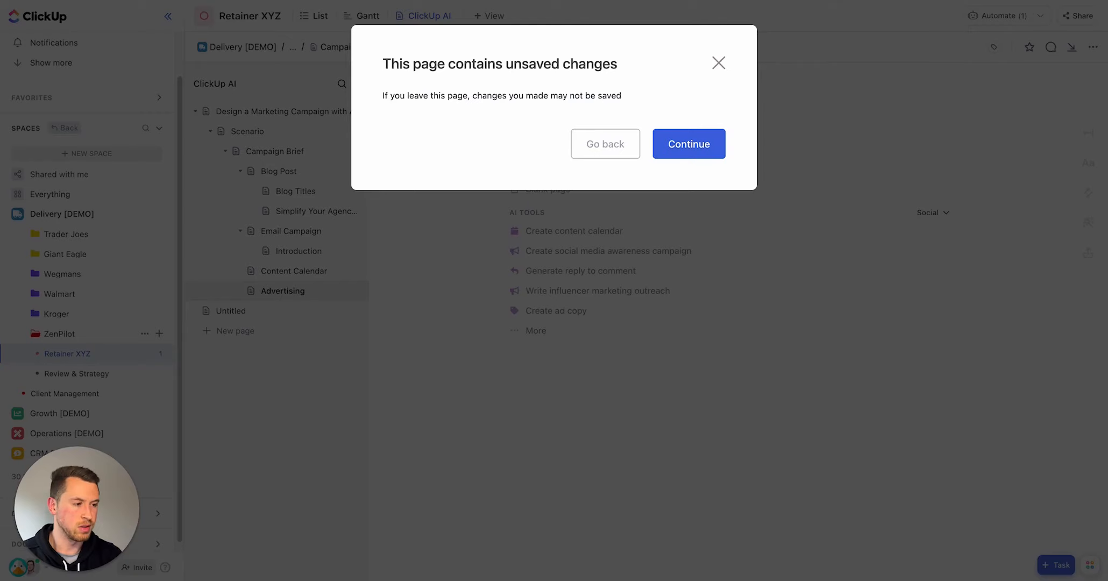
{"action": "left_click", "coordinate": [719, 60]}
{"action": "left_click", "coordinate": [577, 193]}
{"action": "type", "text": "/ai"}
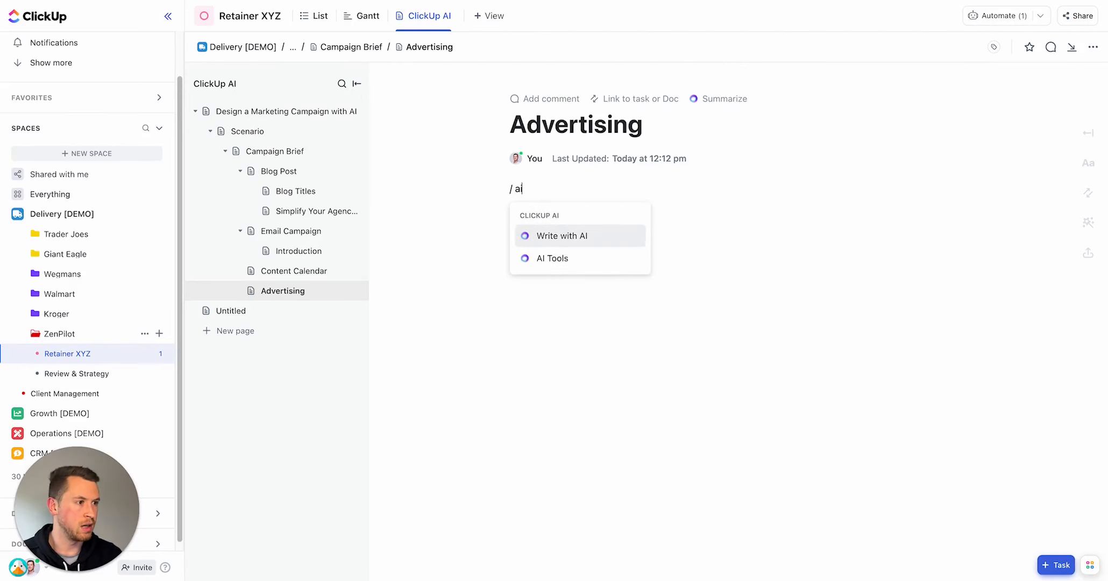
{"action": "left_click", "coordinate": [589, 256]}
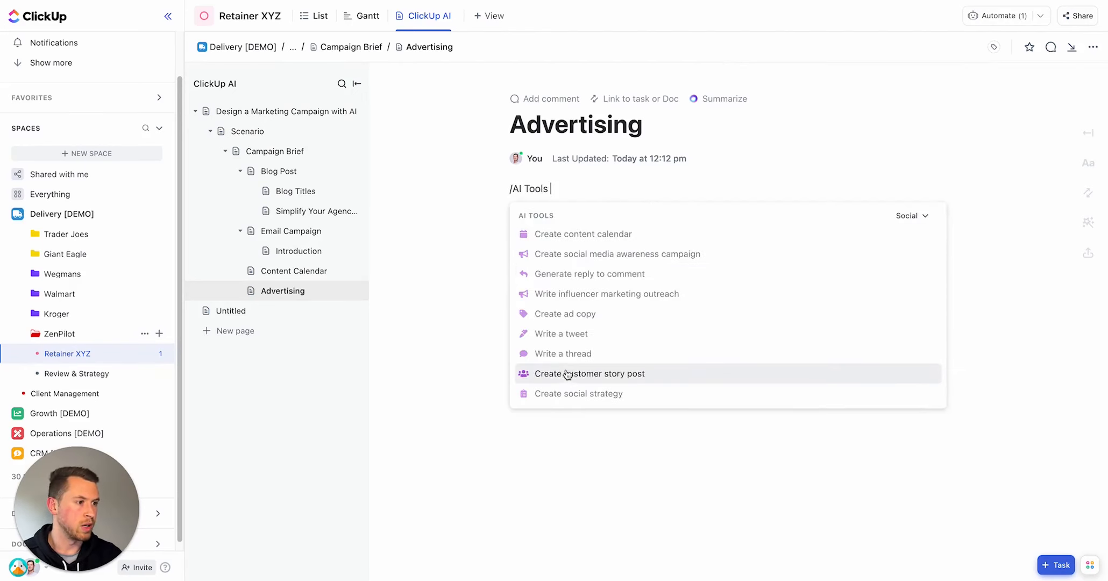
{"action": "left_click", "coordinate": [584, 316]}
{"action": "left_click", "coordinate": [625, 267]}
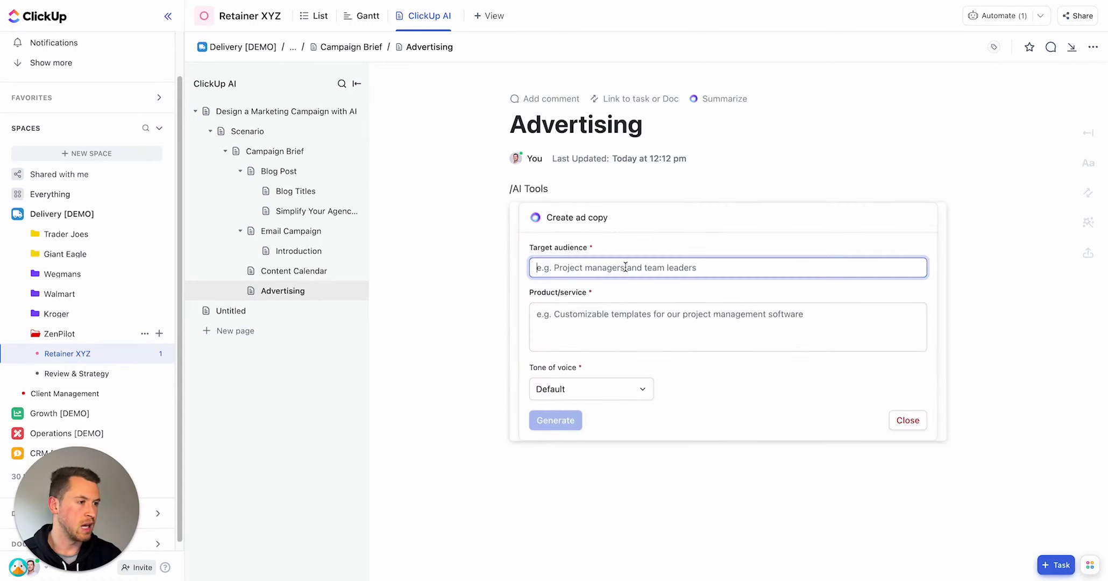
Step: Enter "Marketing agency owners" as the ad copy's target audience
{"action": "key", "text": "super+Tab"}
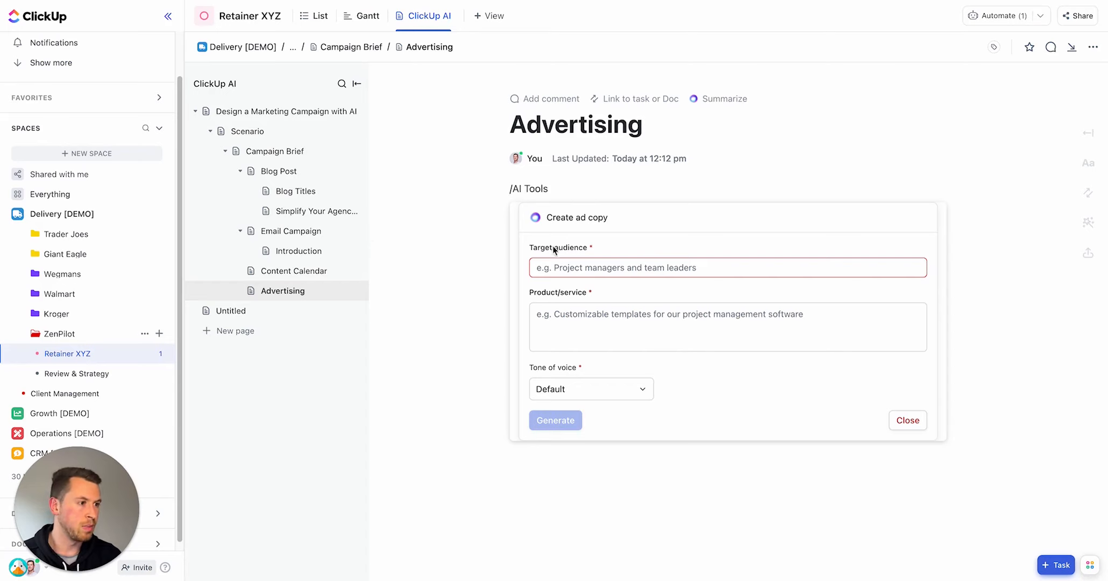
{"action": "left_click", "coordinate": [562, 266]}
{"action": "type", "text": "Marketing agency owners"}
{"action": "key", "text": "super+Tab"}
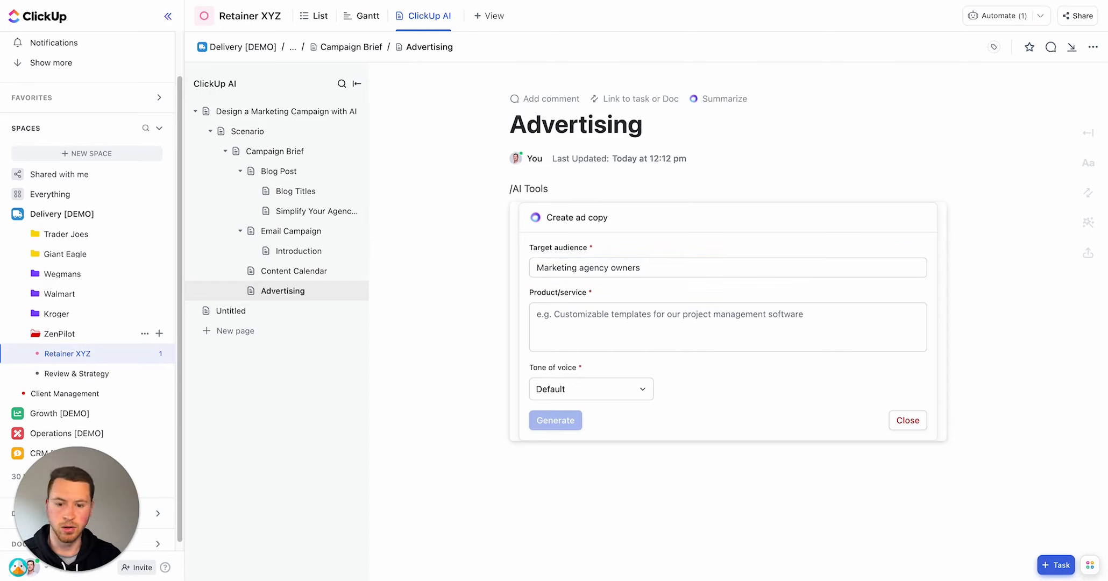
Step: Paste the in-depth video course description as the product/service
{"action": "key", "text": "super+Tab"}
{"action": "left_click", "coordinate": [591, 316]}
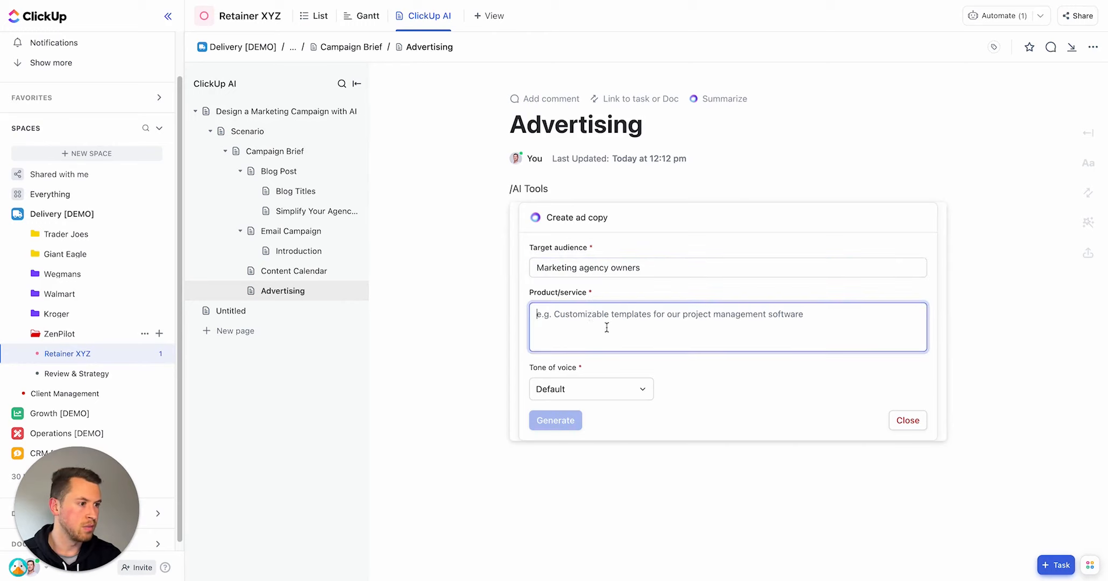
{"action": "type", "text": "An in-depth video course that provides step-by-step instructions to help growing marketing agencies streamline their operations using ClickUp."}
Step: Set the ad copy's tone of voice to Humorous and generate the ad copy
{"action": "left_click", "coordinate": [621, 386]}
{"action": "left_click", "coordinate": [571, 564]}
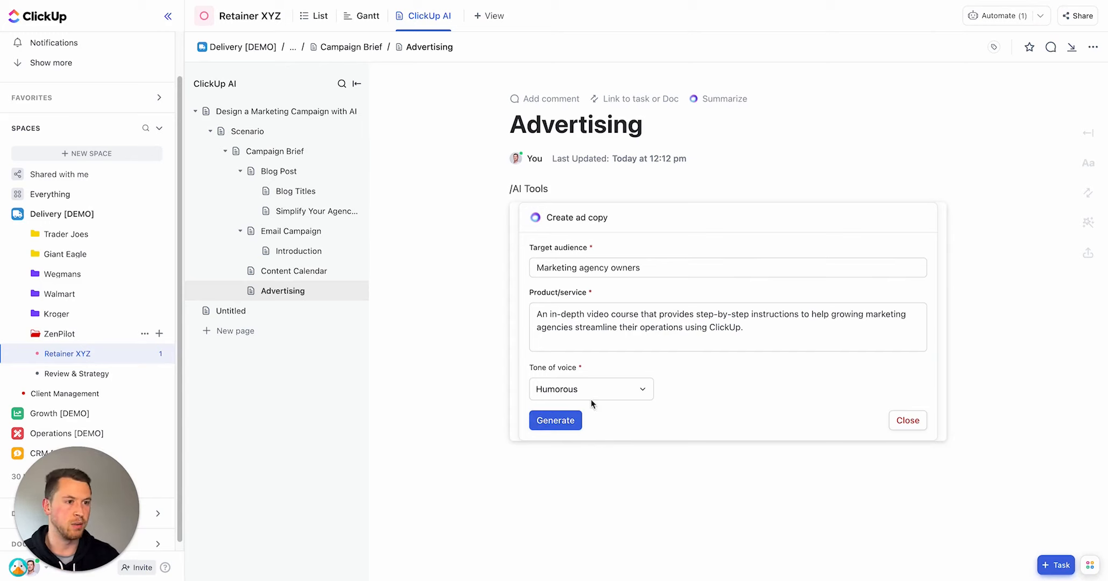
{"action": "left_click", "coordinate": [556, 422]}
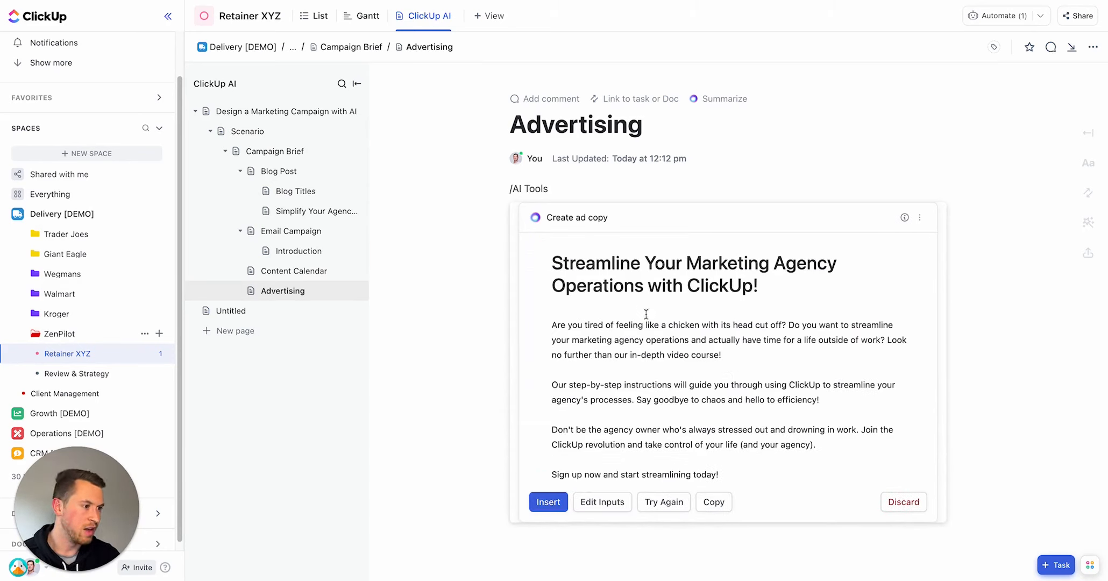
Step: Insert the generated ad copy into the Advertising page
{"action": "left_click", "coordinate": [549, 502]}
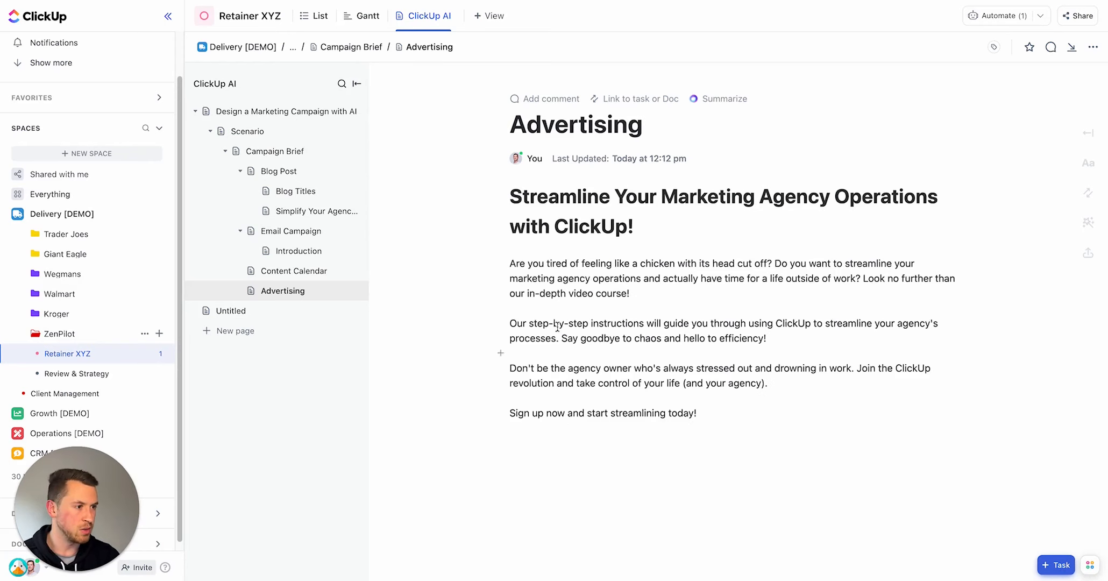
{"action": "left_click_drag", "start_coordinate": [514, 263], "coordinate": [657, 292]}
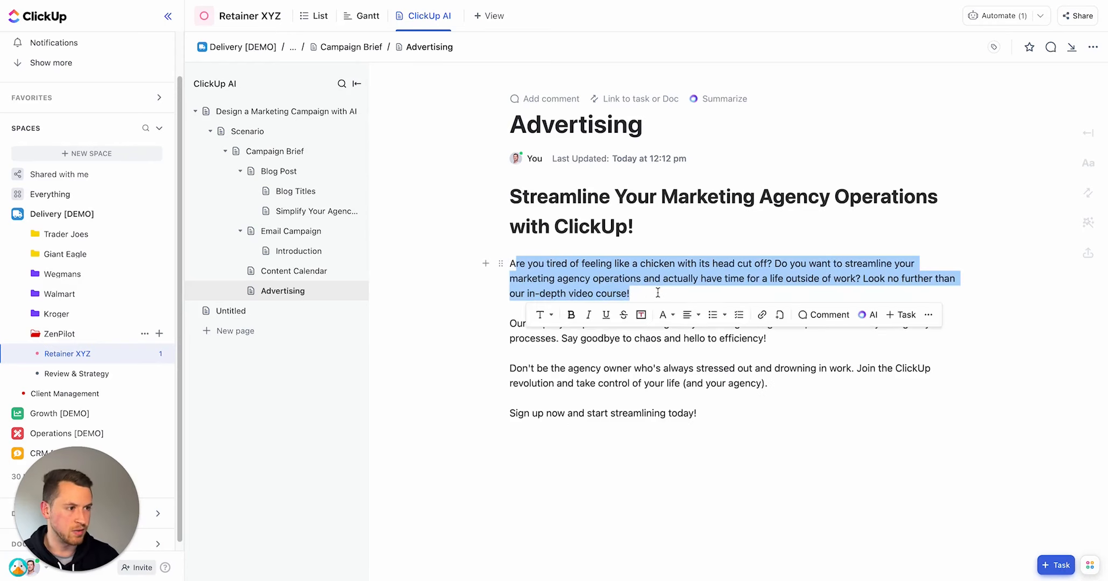
{"action": "left_click", "coordinate": [663, 296]}
{"action": "triple_click", "coordinate": [594, 326]}
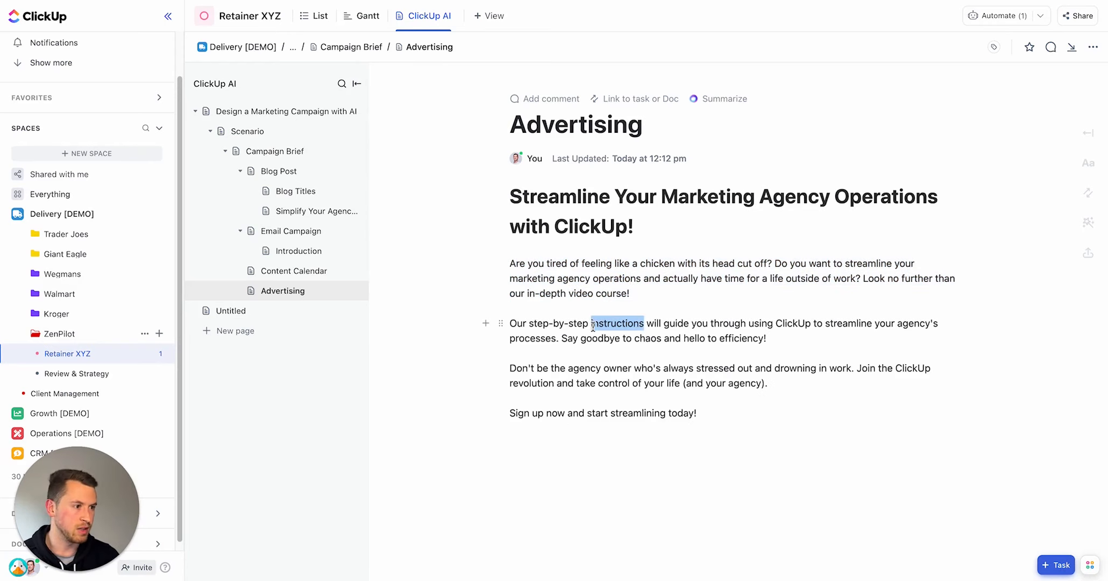
{"action": "left_click", "coordinate": [641, 293]}
Step: Try to shorten the ad's body paragraphs with the AI Make shorter option
{"action": "left_click_drag", "start_coordinate": [511, 263], "coordinate": [733, 415]}
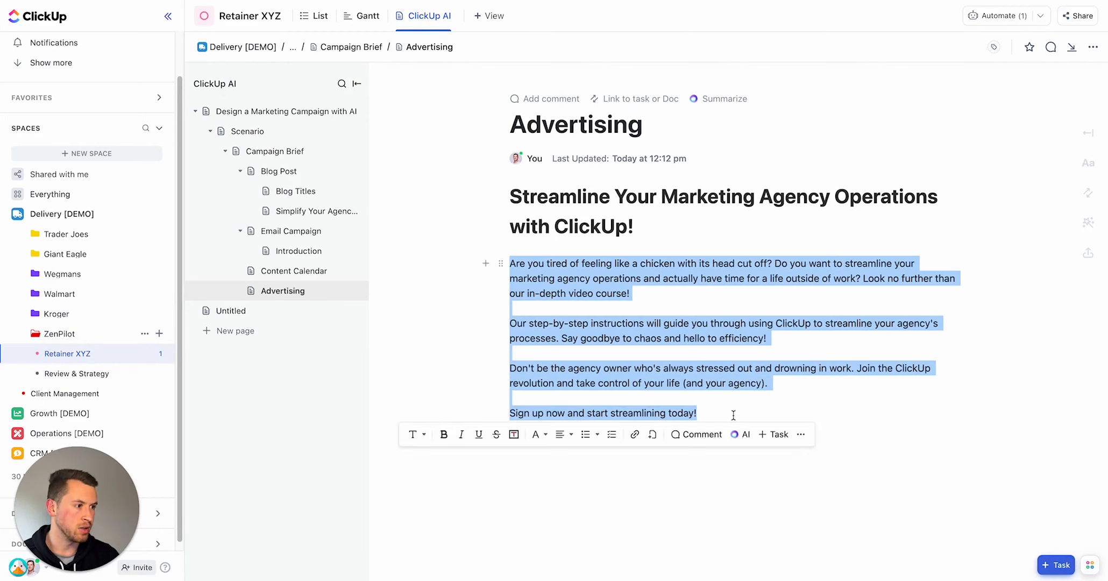
{"action": "left_click", "coordinate": [740, 435]}
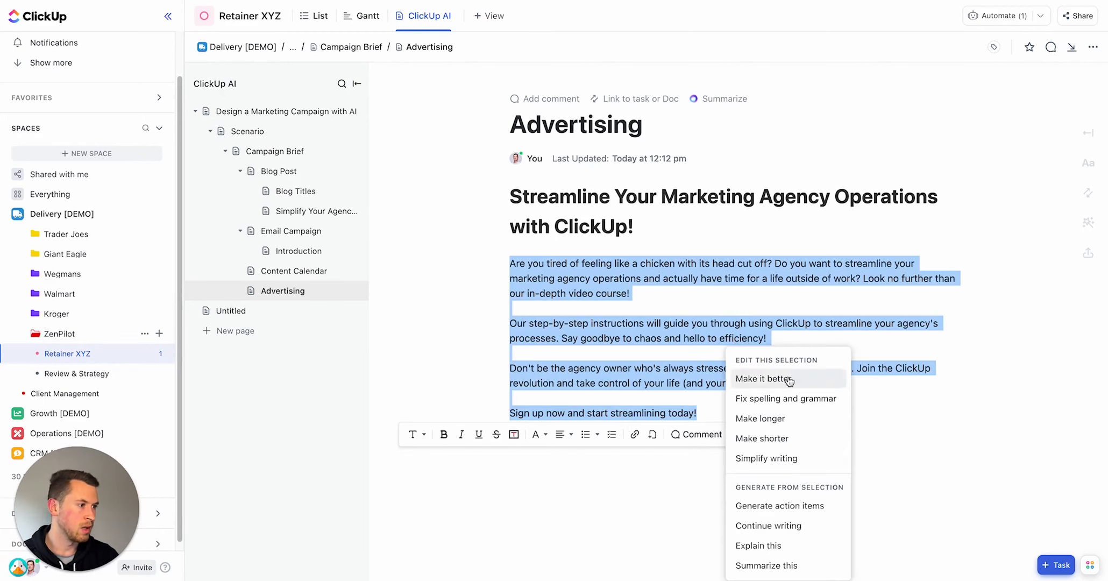
{"action": "left_click", "coordinate": [762, 438]}
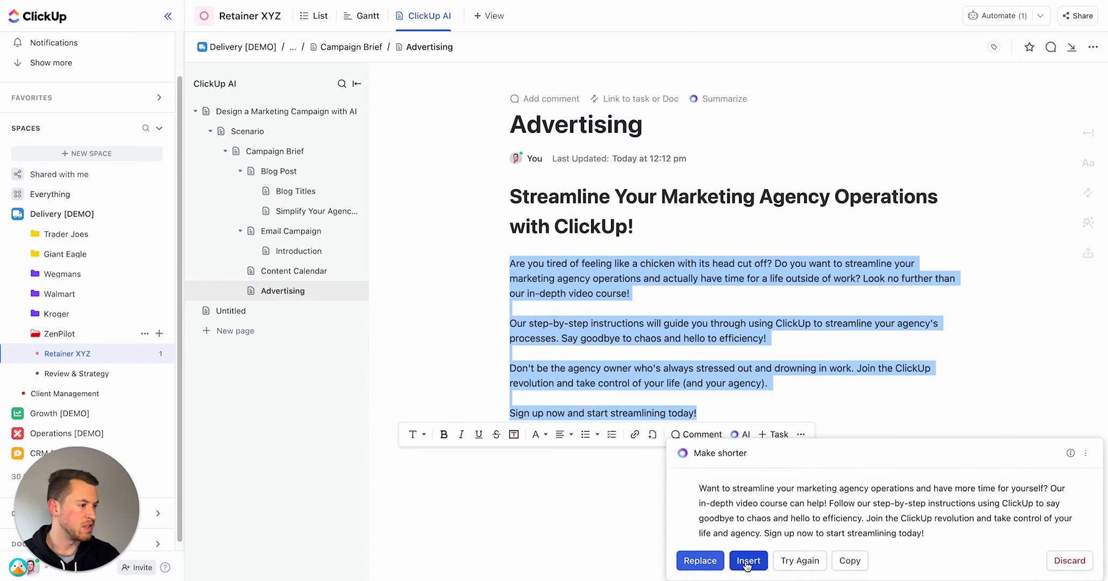
{"action": "left_click", "coordinate": [747, 561]}
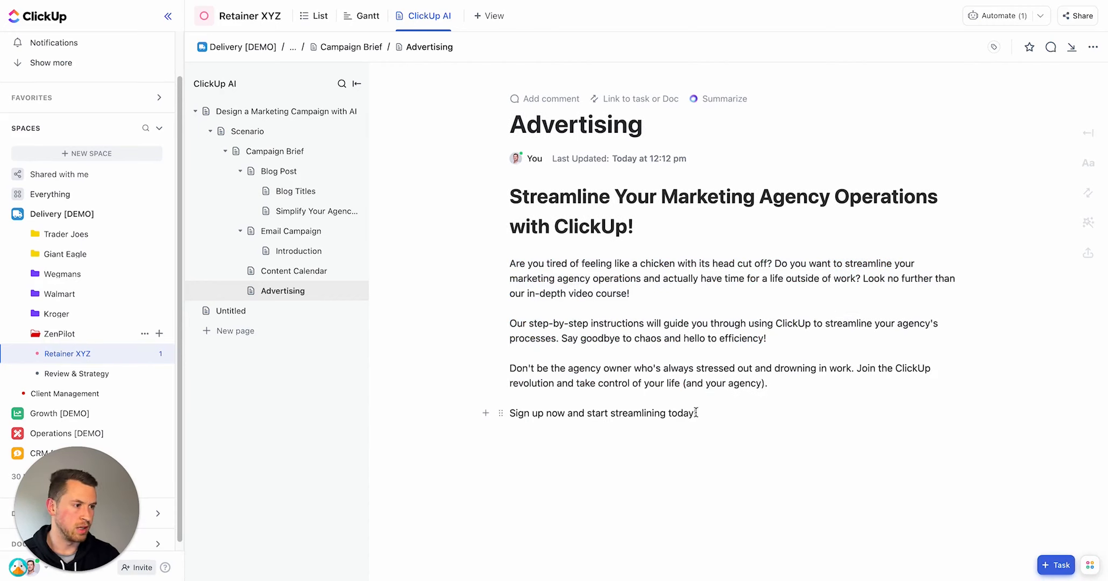
Step: Shorten the ad's body paragraphs with AI Make shorter and replace the original text
{"action": "left_click_drag", "start_coordinate": [696, 412], "coordinate": [508, 258]}
{"action": "left_click", "coordinate": [745, 435]}
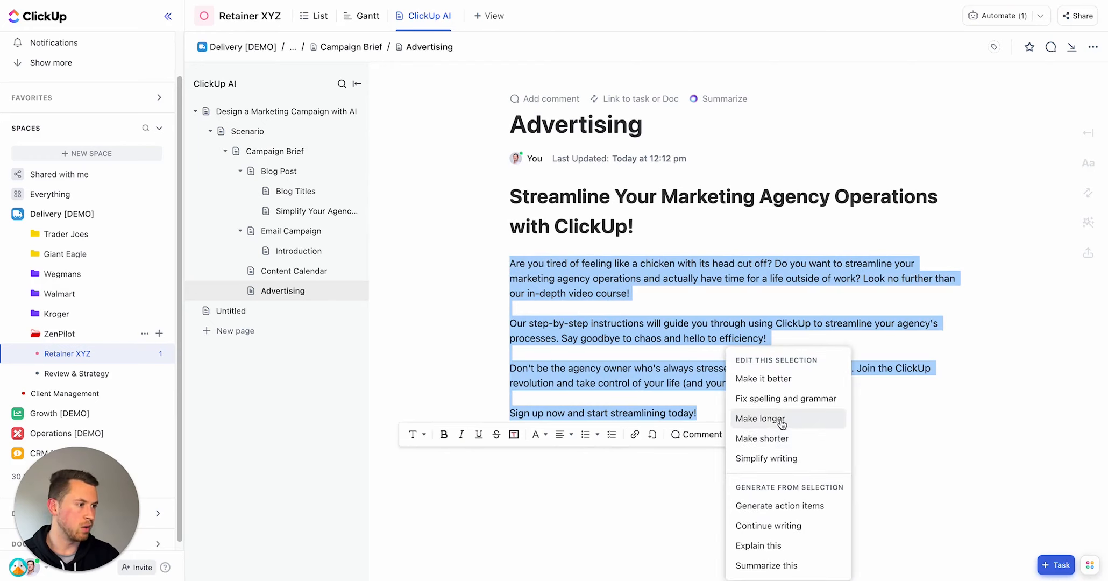
{"action": "left_click", "coordinate": [775, 438]}
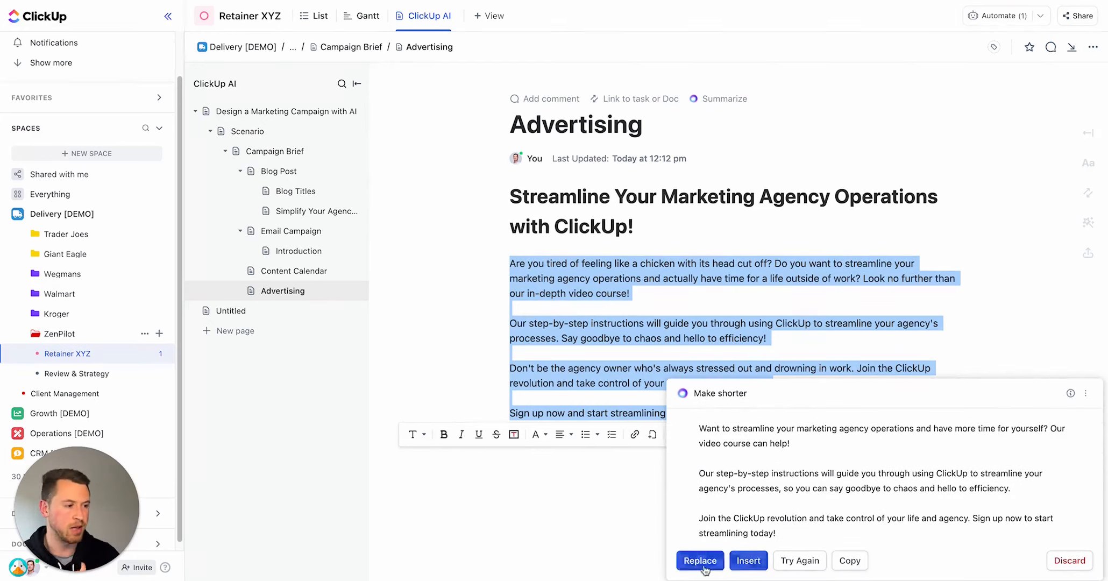
{"action": "left_click", "coordinate": [700, 560]}
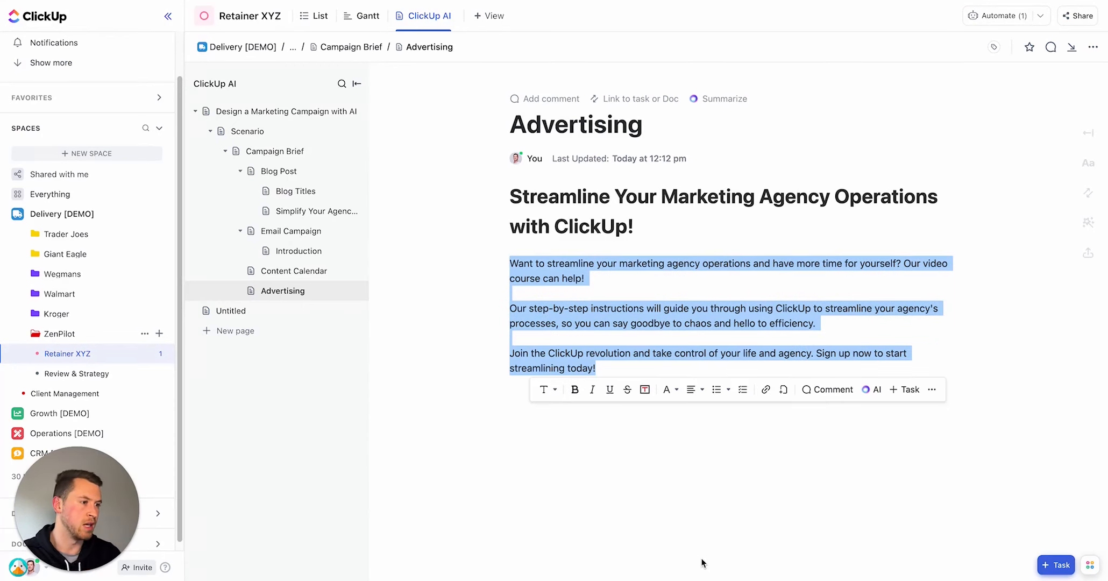
{"action": "left_click", "coordinate": [628, 322]}
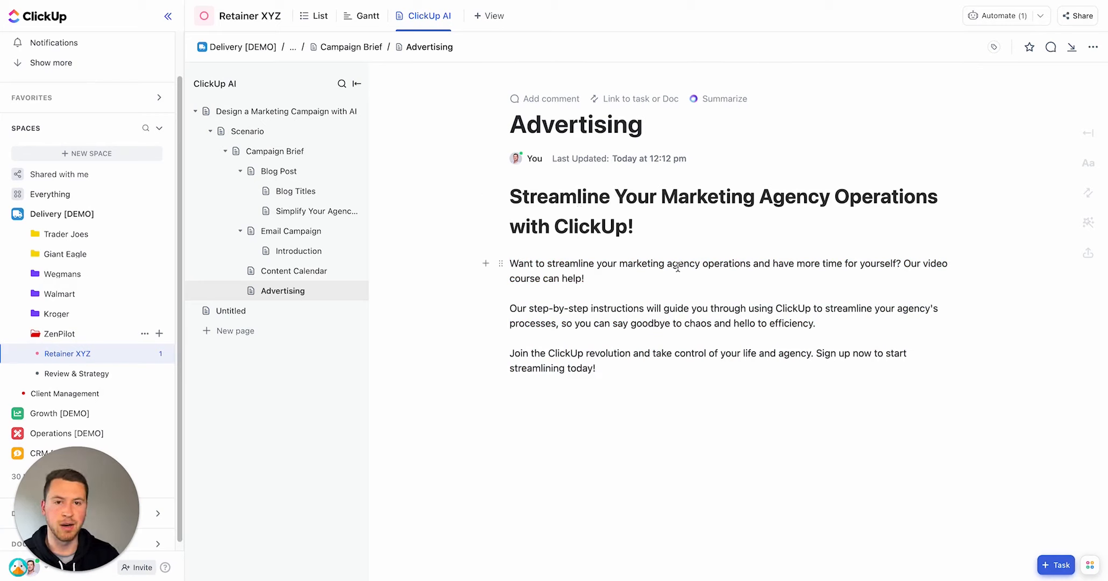
Step: Generate ad copy with Write with AI from the pasted prompt asking for a casual headline, 20-word body and CTA
{"action": "key", "text": "Return"}
{"action": "key", "text": "Return"}
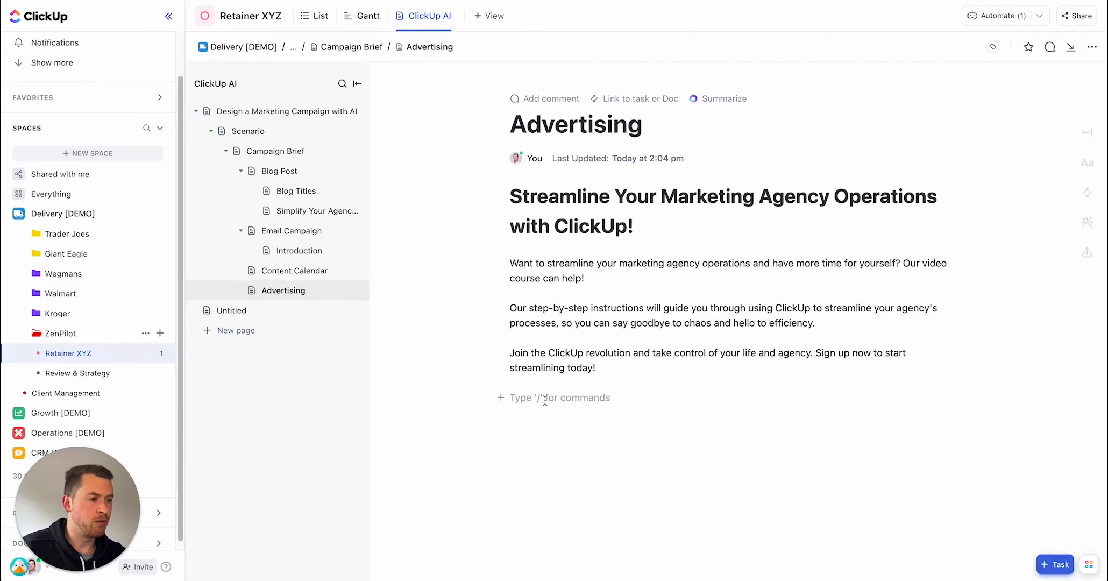
{"action": "type", "text": "/write"}
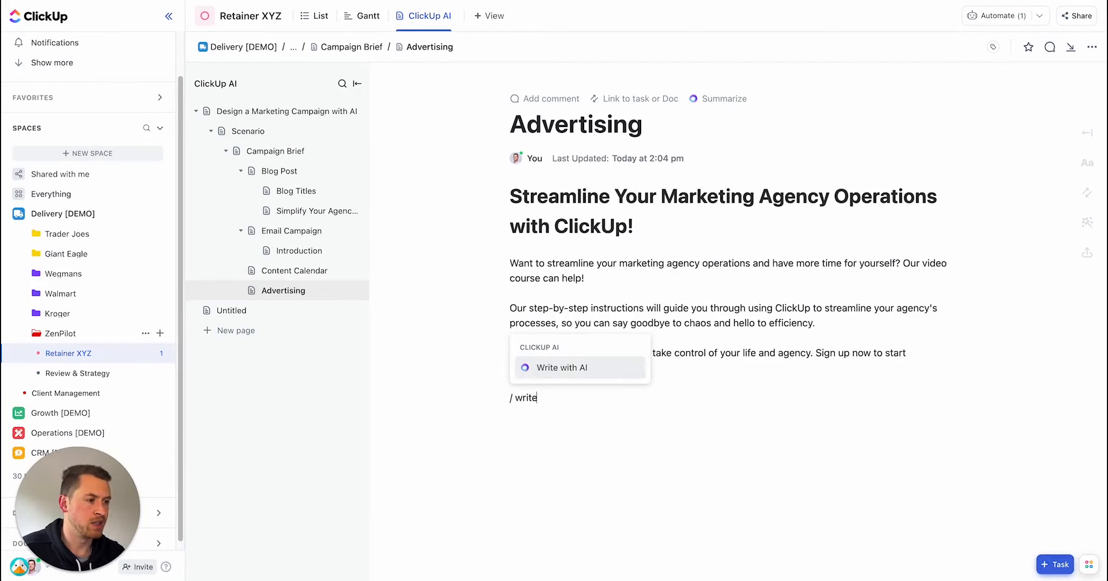
{"action": "key", "text": "Return"}
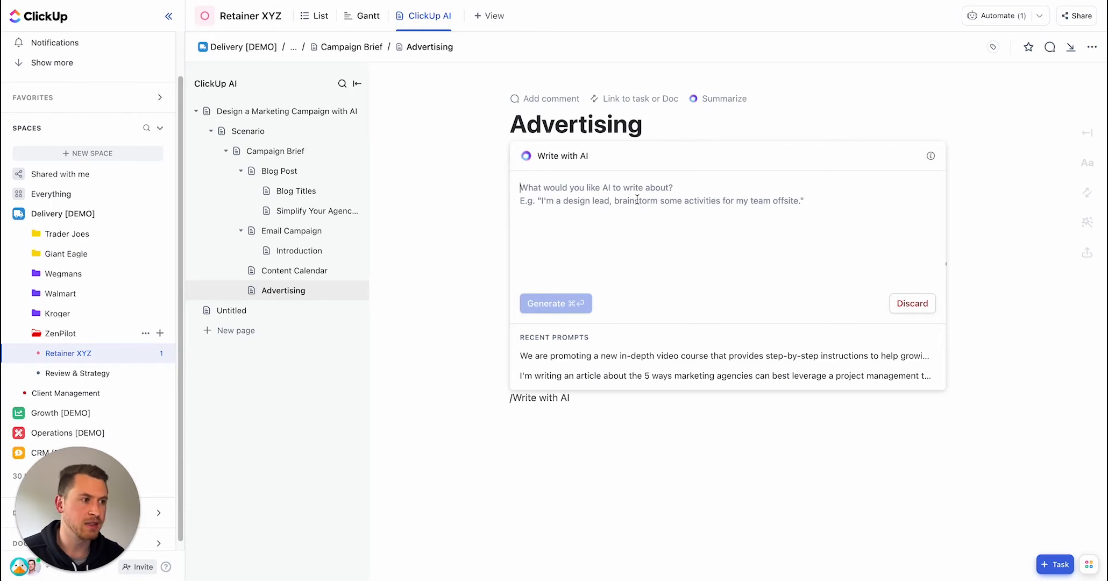
{"action": "type", "text": "We are promoting a new in-depth video course that provides step-by-step instructions to help growing marketing agencies streamline their operations using ClickUp. Write ad copy in a casual tone with a headline, 20 word body and a CTA. The target audience is marketing agency founders."}
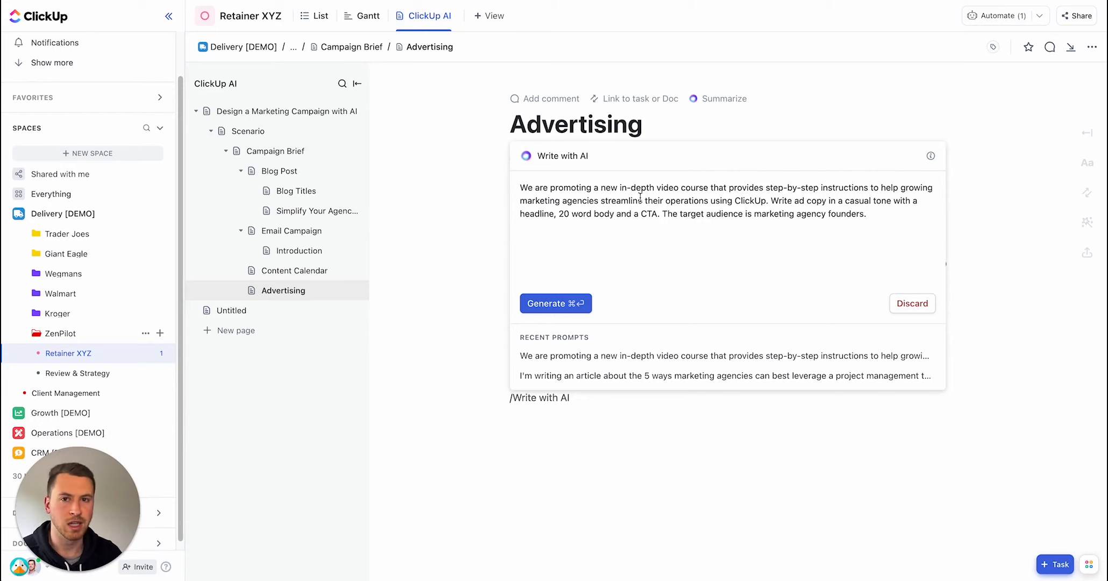
{"action": "left_click", "coordinate": [574, 305]}
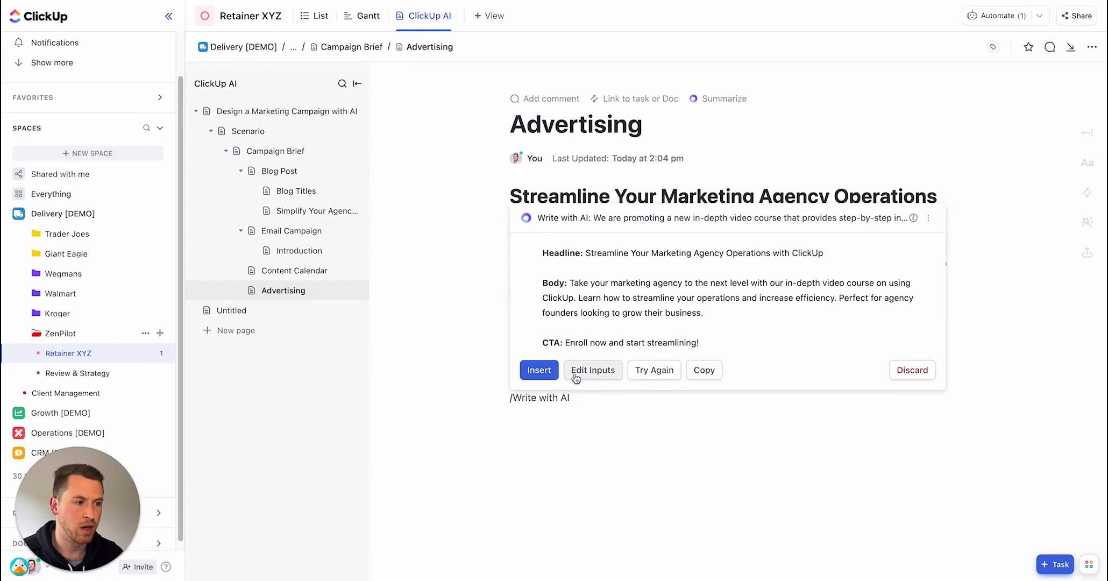
Step: Insert the generated headline, body and CTA below the shortened ad copy, separated by a blank line
{"action": "left_click", "coordinate": [539, 369]}
{"action": "scroll", "coordinate": [618, 344], "scroll_direction": "down", "scroll_amount": 1}
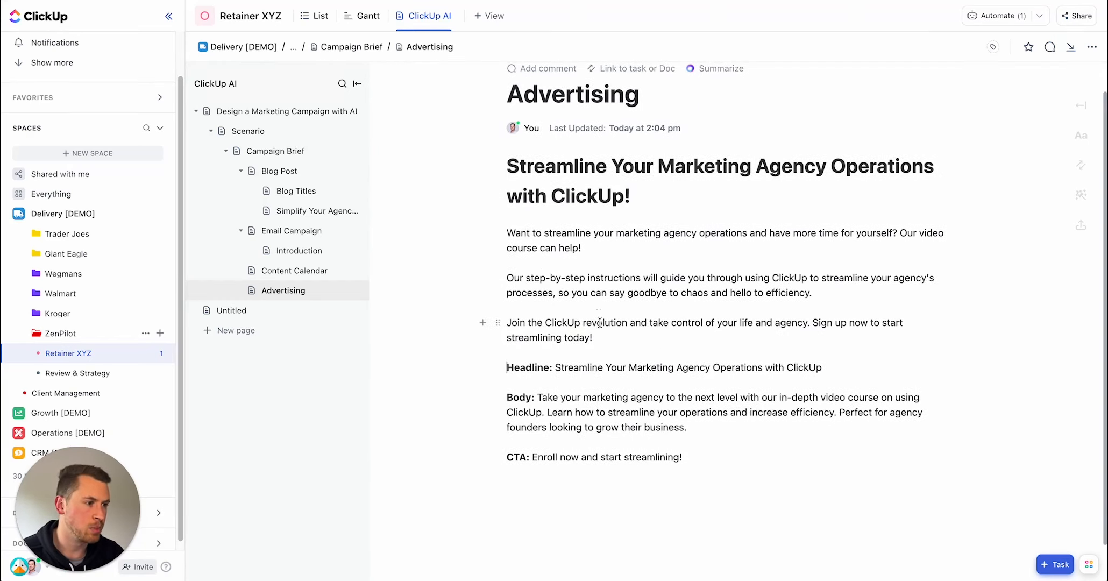
{"action": "left_click", "coordinate": [618, 344]}
{"action": "key", "text": "Return"}
{"action": "left_click_drag", "start_coordinate": [518, 171], "coordinate": [624, 344]}
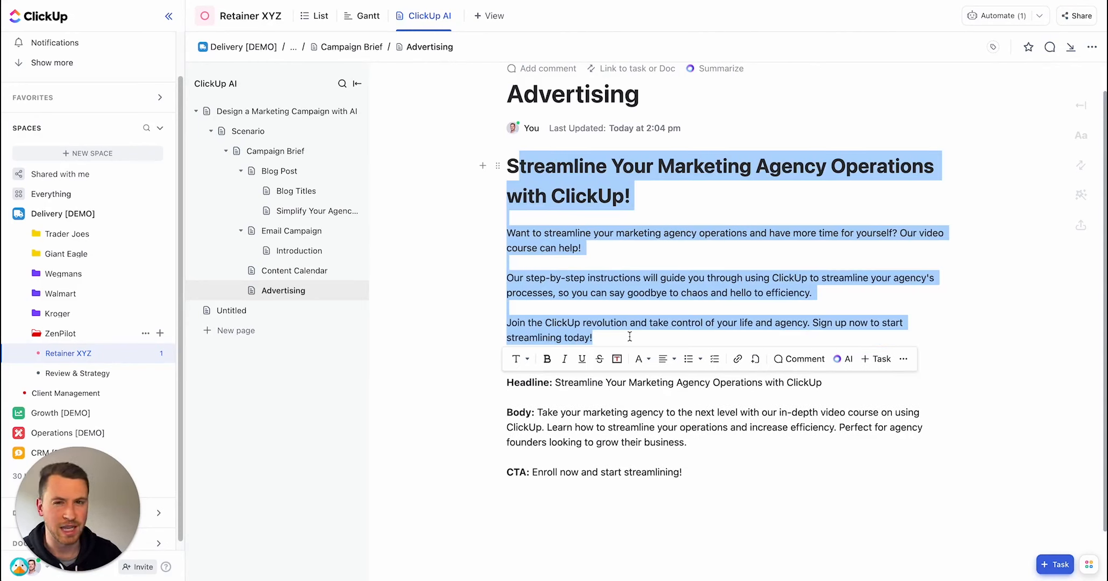
{"action": "left_click", "coordinate": [619, 286]}
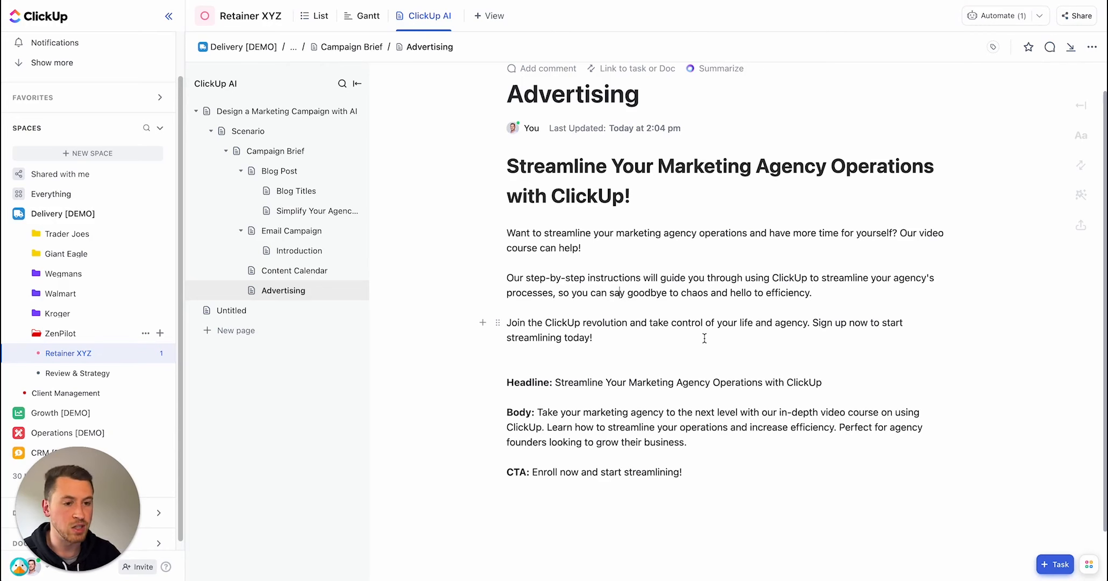
Step: Add new lines at the page end and open the Analyze spreadsheet columns AI tool
{"action": "scroll", "coordinate": [699, 431], "scroll_direction": "down", "scroll_amount": 1}
{"action": "left_click", "coordinate": [686, 512]}
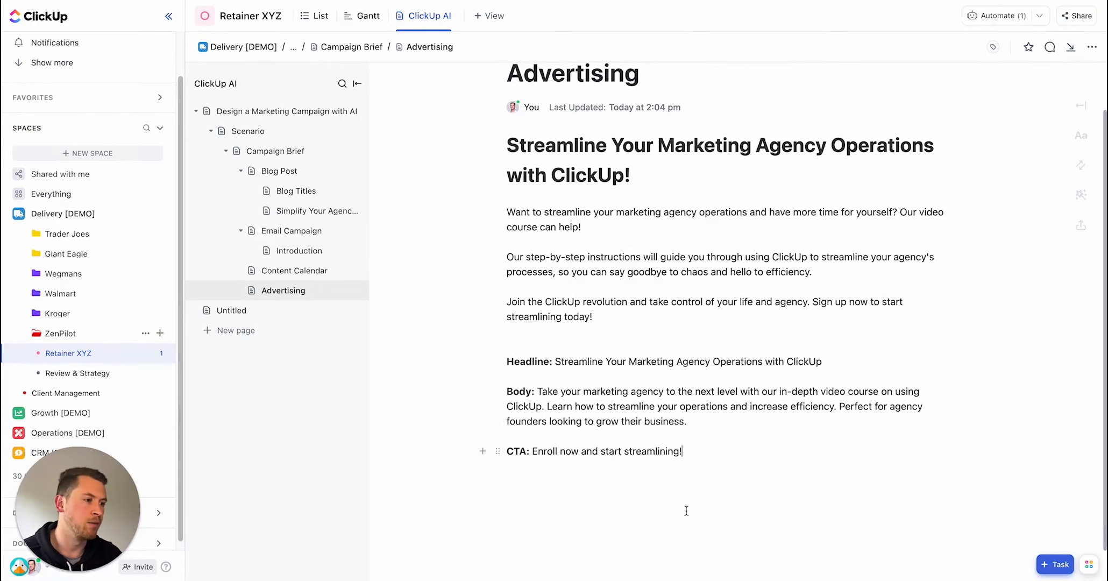
{"action": "key", "text": "Return"}
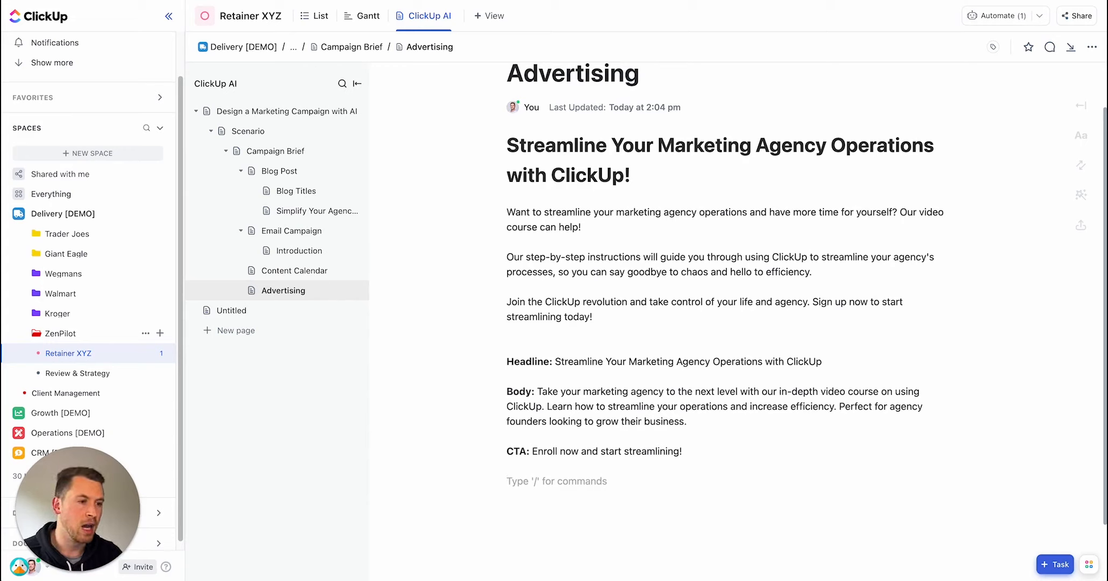
{"action": "key", "text": "Return"}
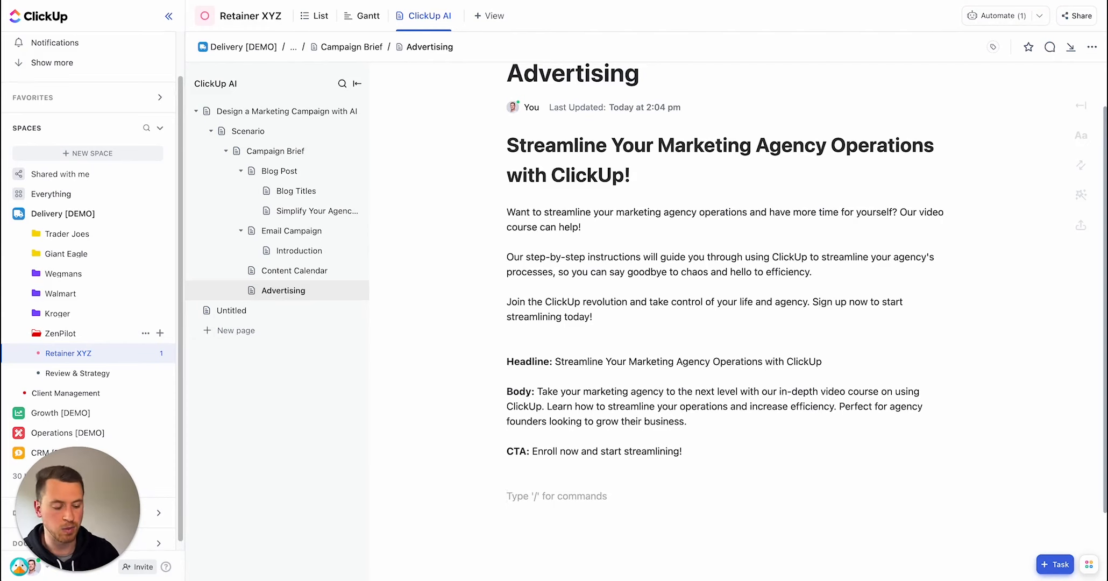
{"action": "type", "text": "/ aitoo"}
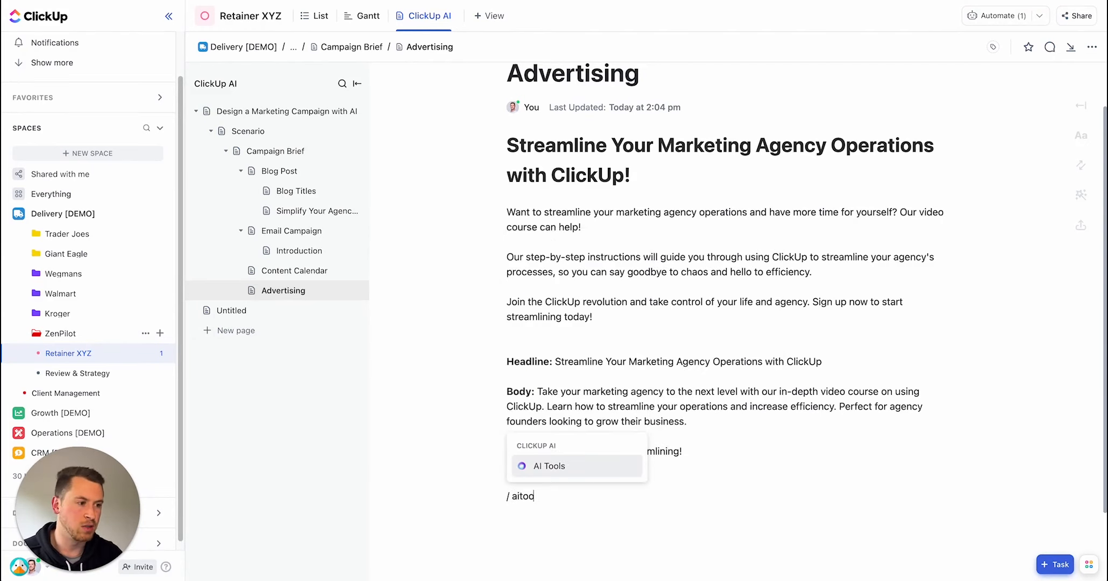
{"action": "key", "text": "Return"}
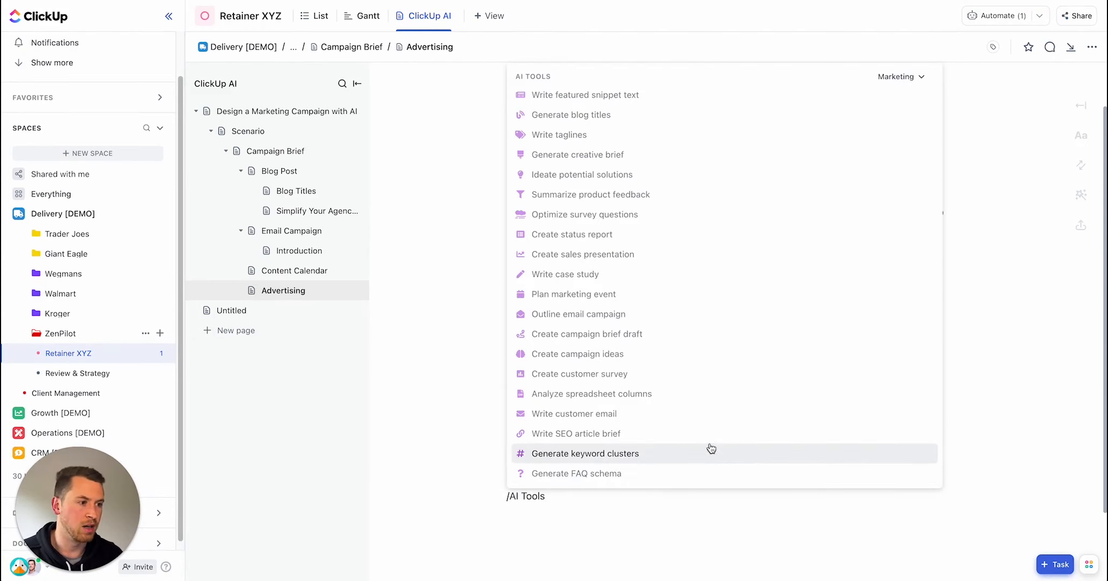
{"action": "left_click", "coordinate": [673, 393]}
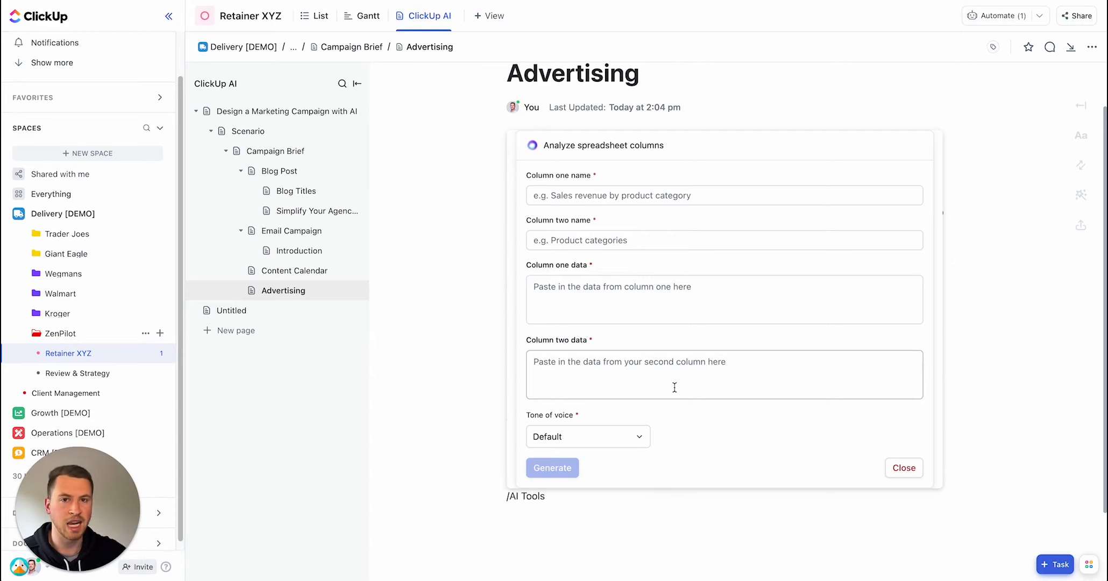